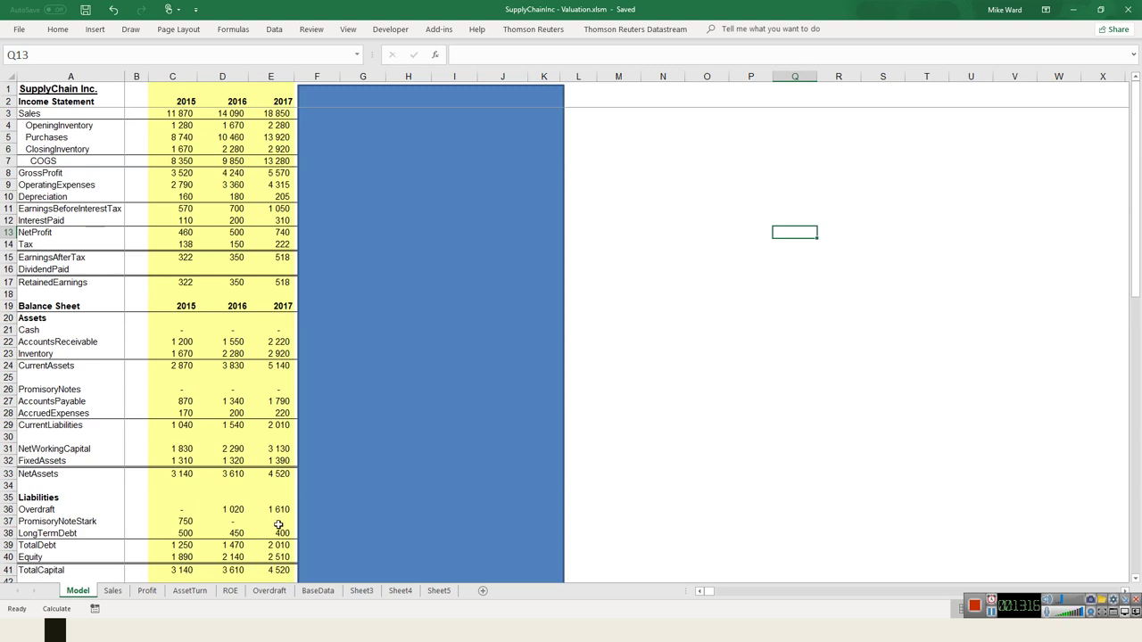
# Delete the blue rectangle that covers columns F to K of the model
pyautogui.click(353, 473)
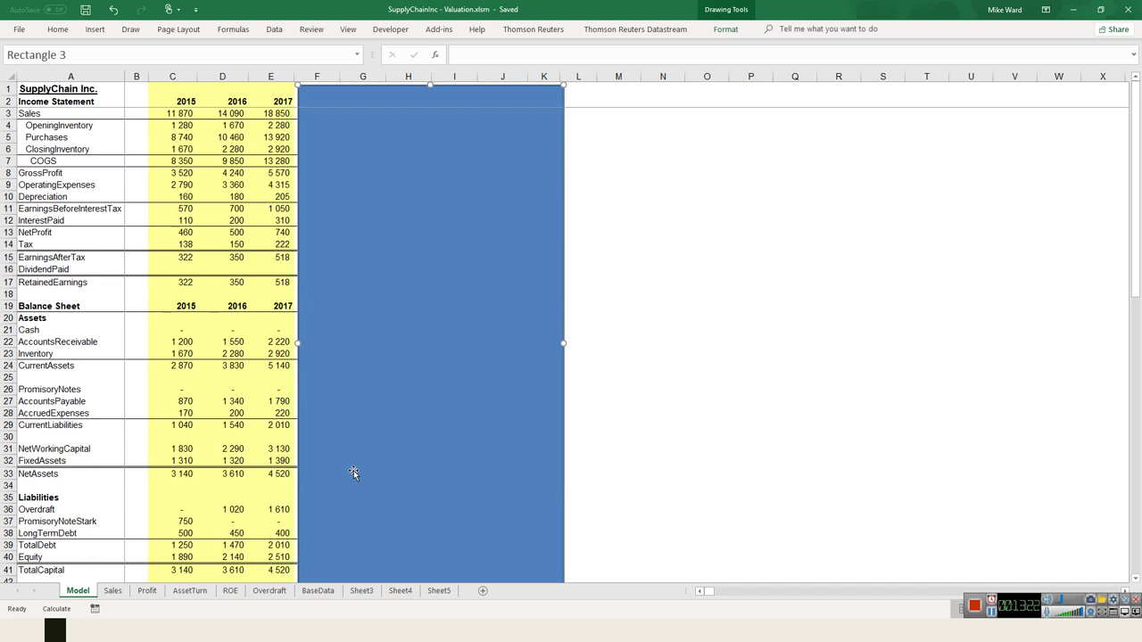
pyautogui.press('Delete')
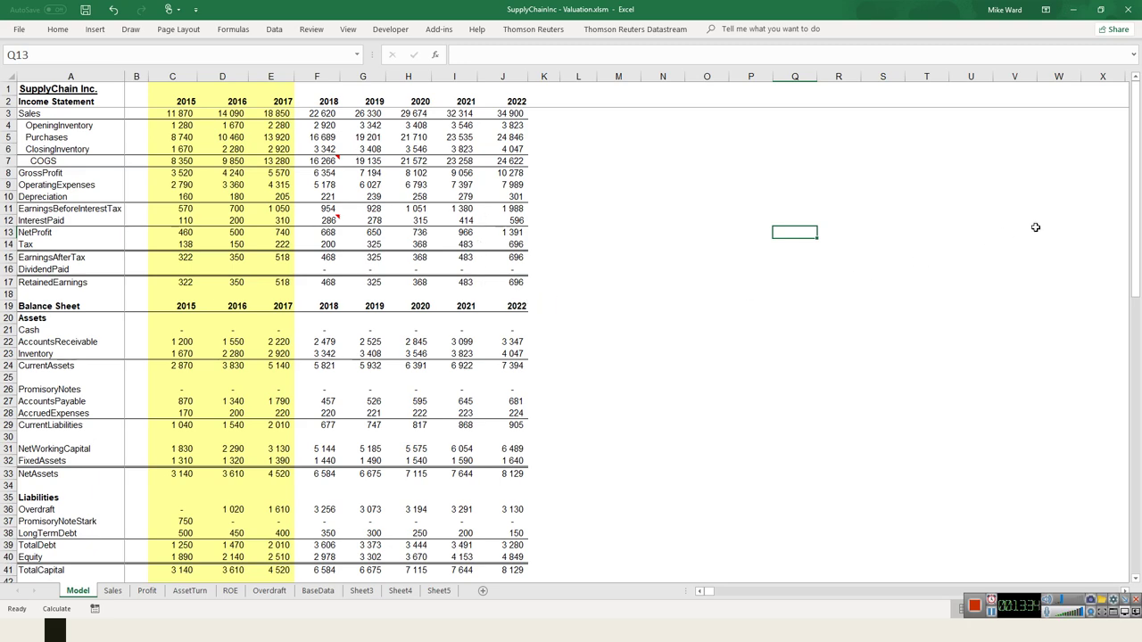
# Enter the formula =EBIT in the 2018 EBIT cell F44 of the free cash flow section
pyautogui.moveTo(1135, 229); pyautogui.dragTo(1133, 349)
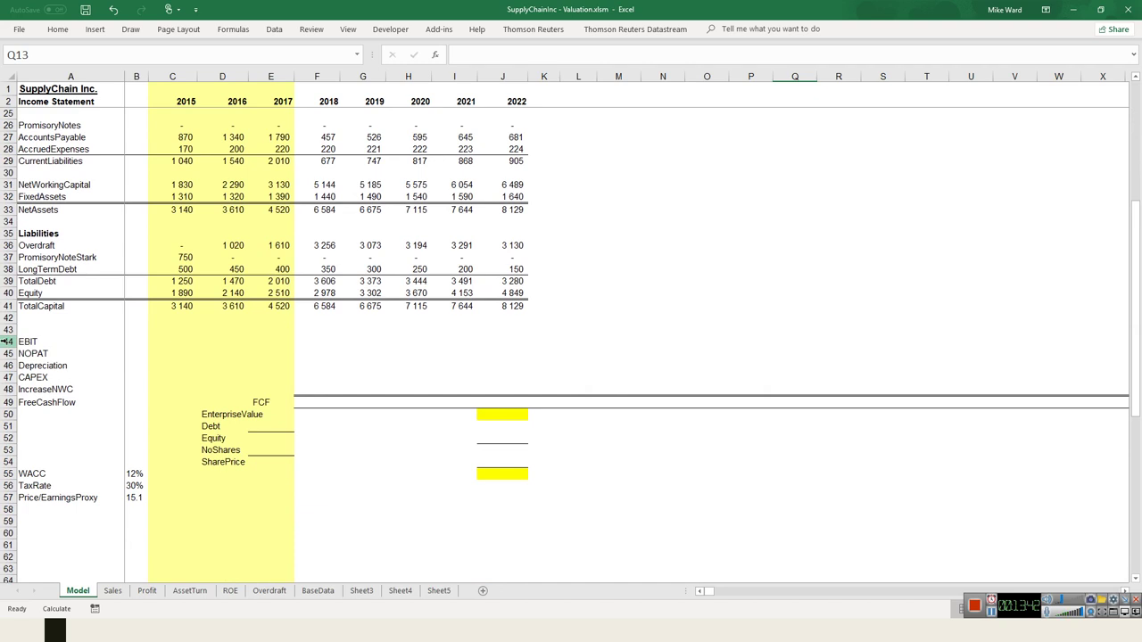
pyautogui.click(7, 342)
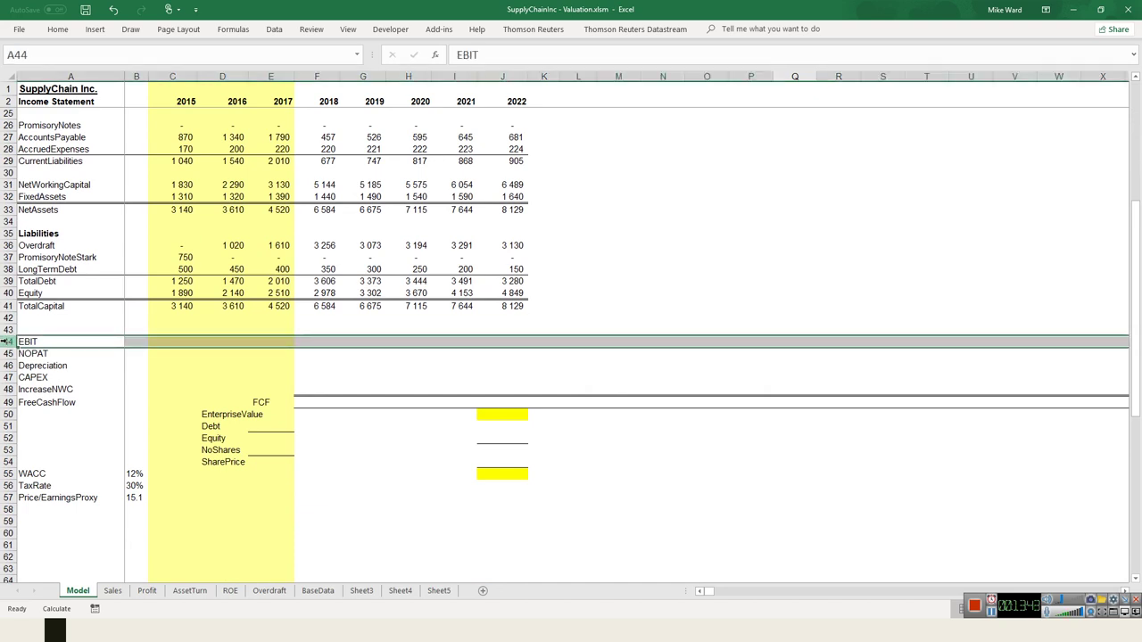
pyautogui.click(253, 403)
pyautogui.click(316, 343)
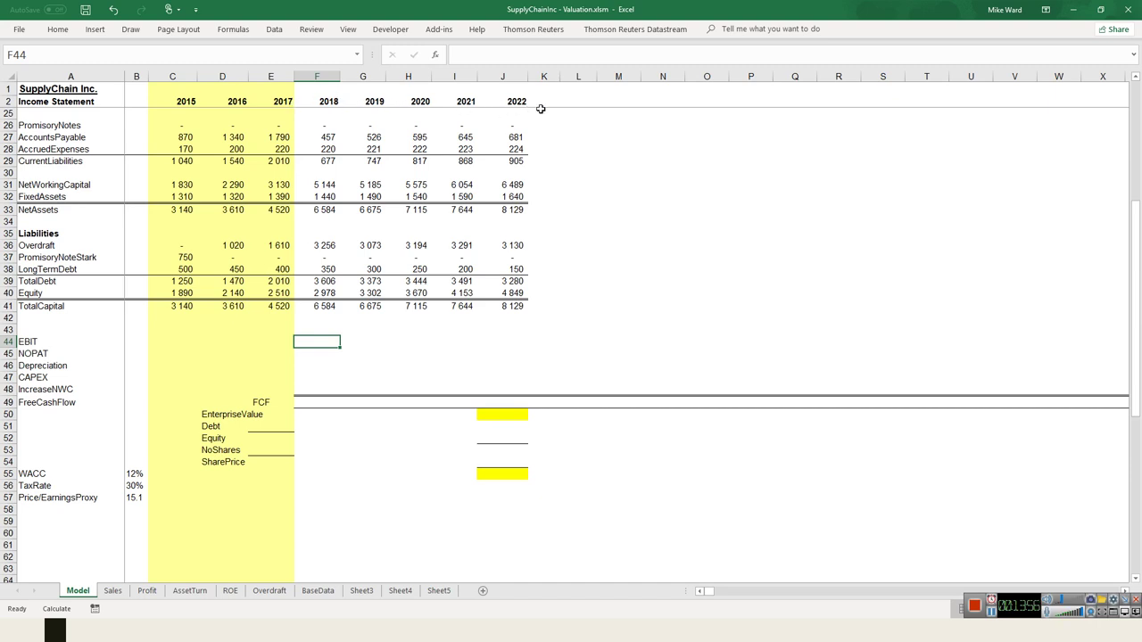
pyautogui.write('=ebit')
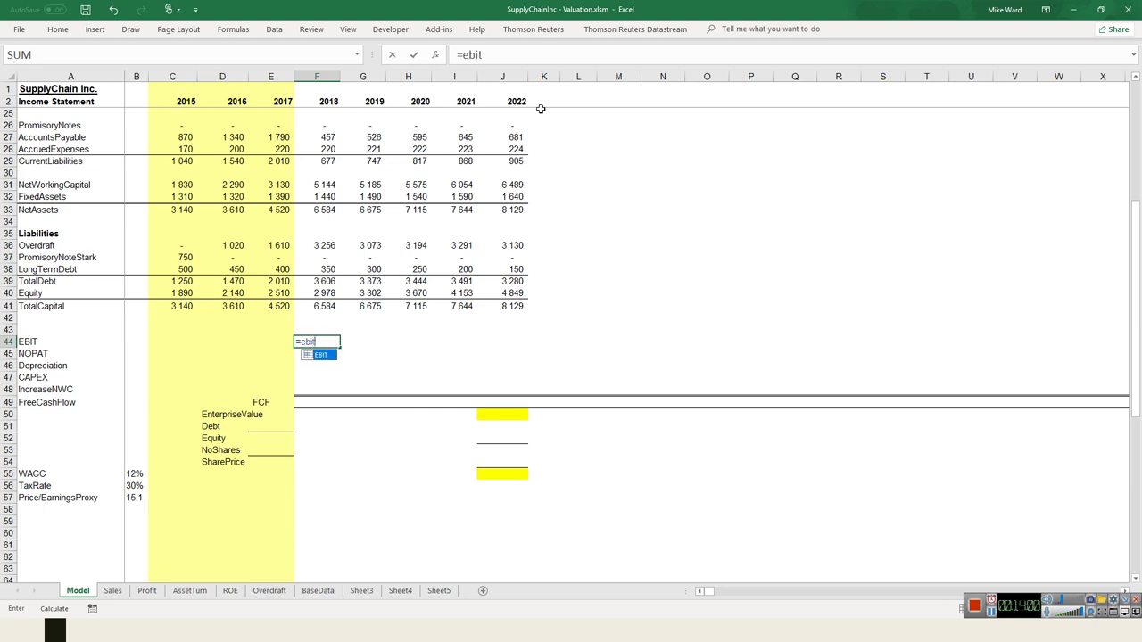
pyautogui.press('Return')
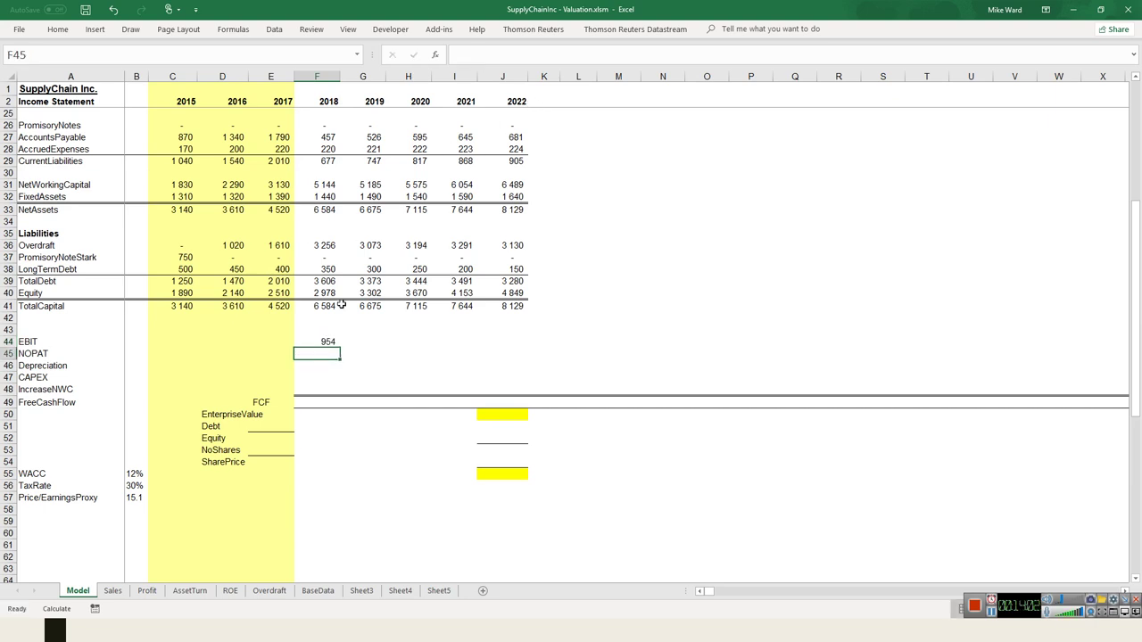
# Check the formula in F44 and trace the EBIT name back to the EarningsBeforeInterestTax row of the income statement
pyautogui.click(329, 342)
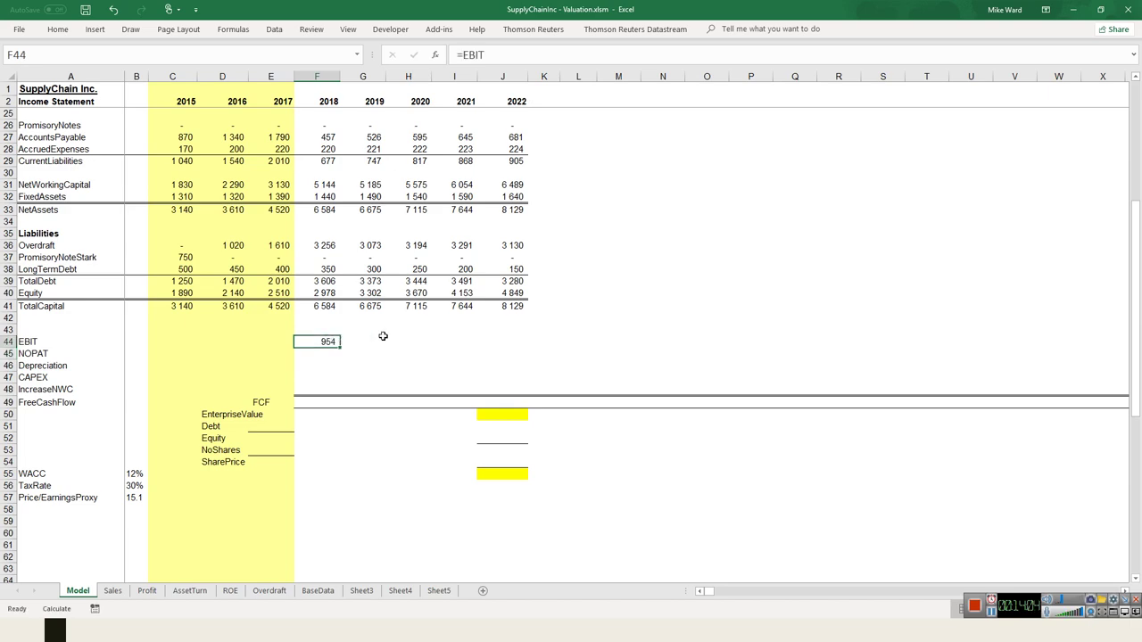
pyautogui.scroll(7, 421, 312)
pyautogui.scroll(-5, 421, 314)
pyautogui.scroll(-5, 420, 314)
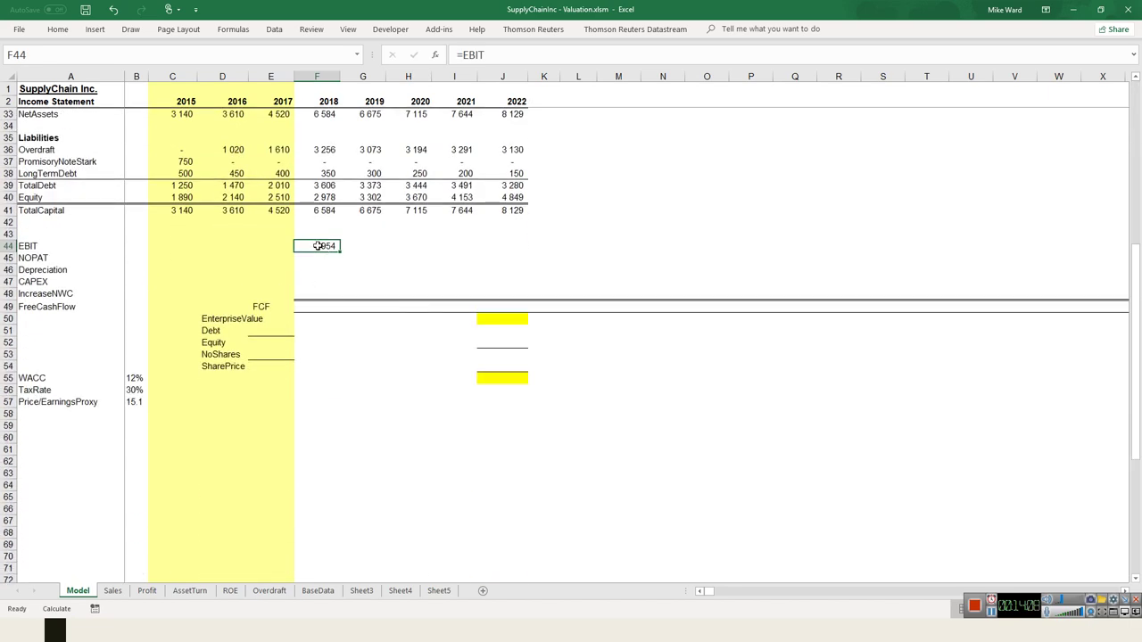
pyautogui.hotkey('shift', 'space')
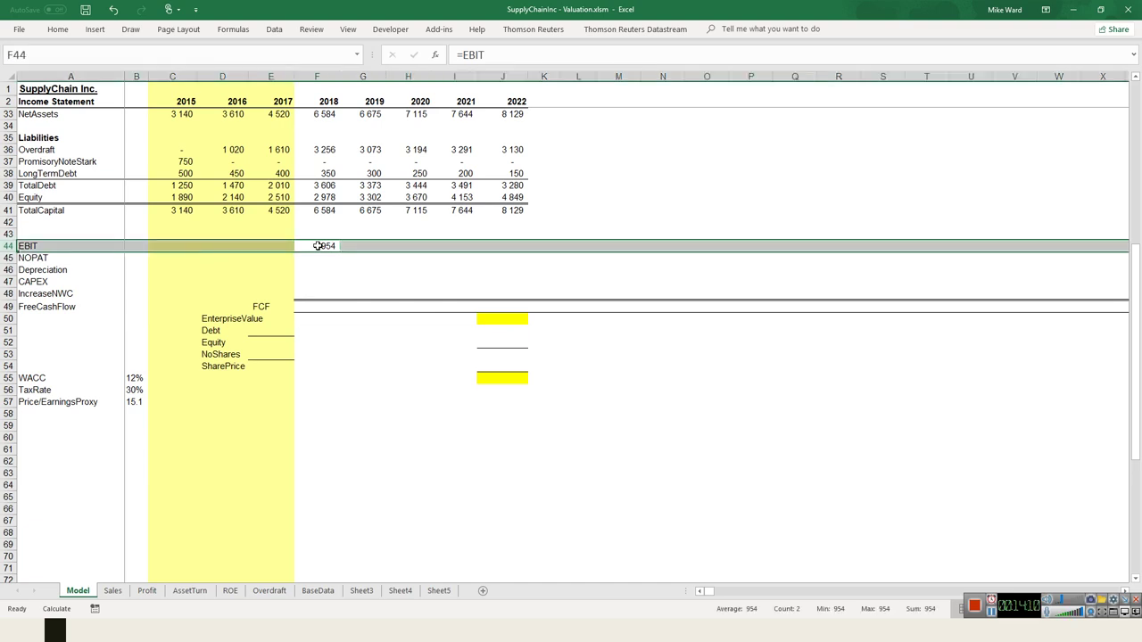
pyautogui.click(327, 245)
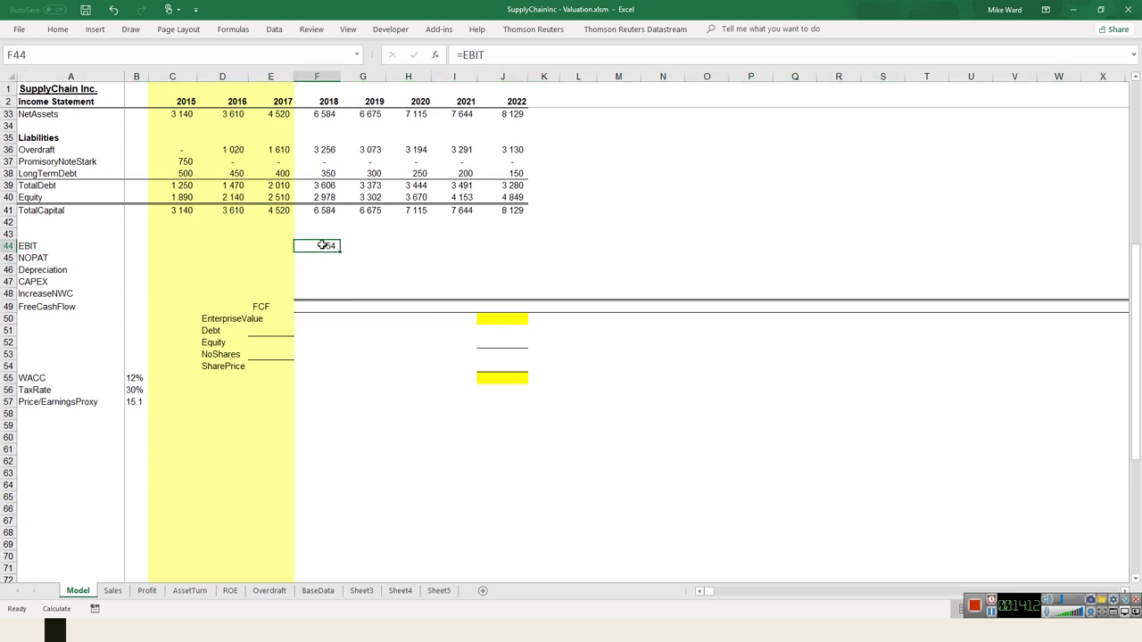
pyautogui.scroll(10, 352, 252)
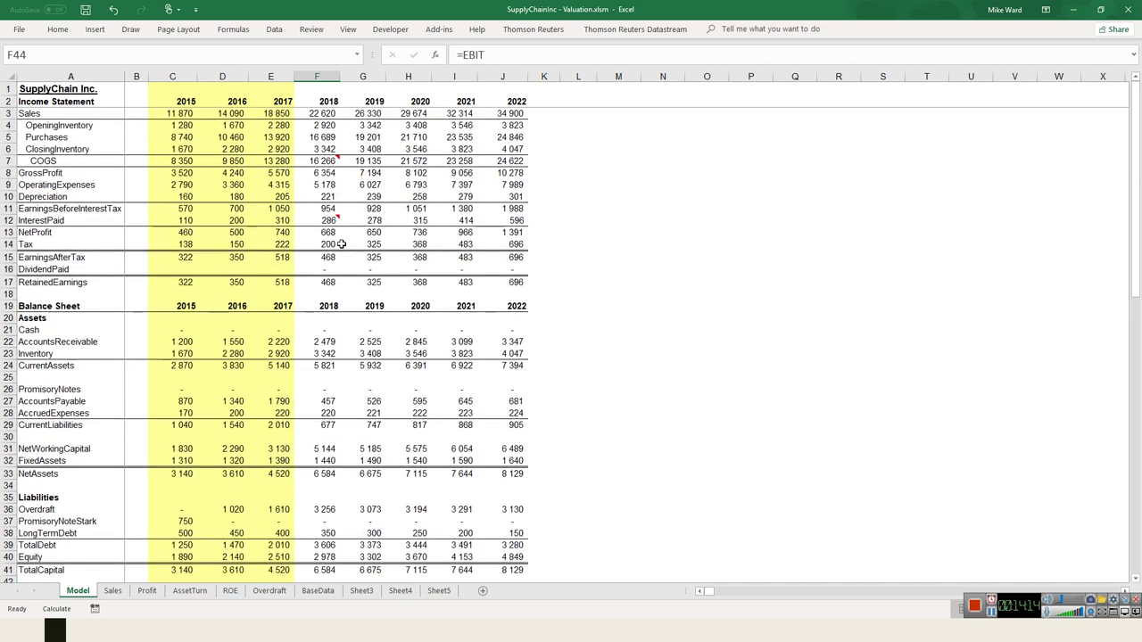
pyautogui.click(329, 209)
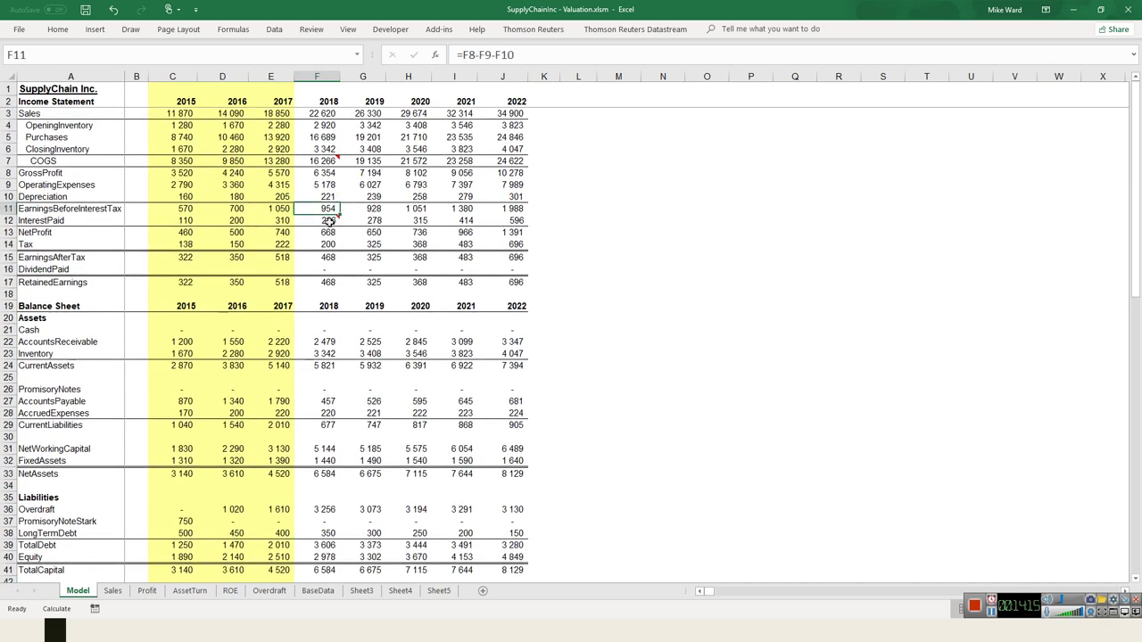
pyautogui.click(8, 208)
pyautogui.click(26, 56)
pyautogui.write('EBIT')
pyautogui.press('Return')
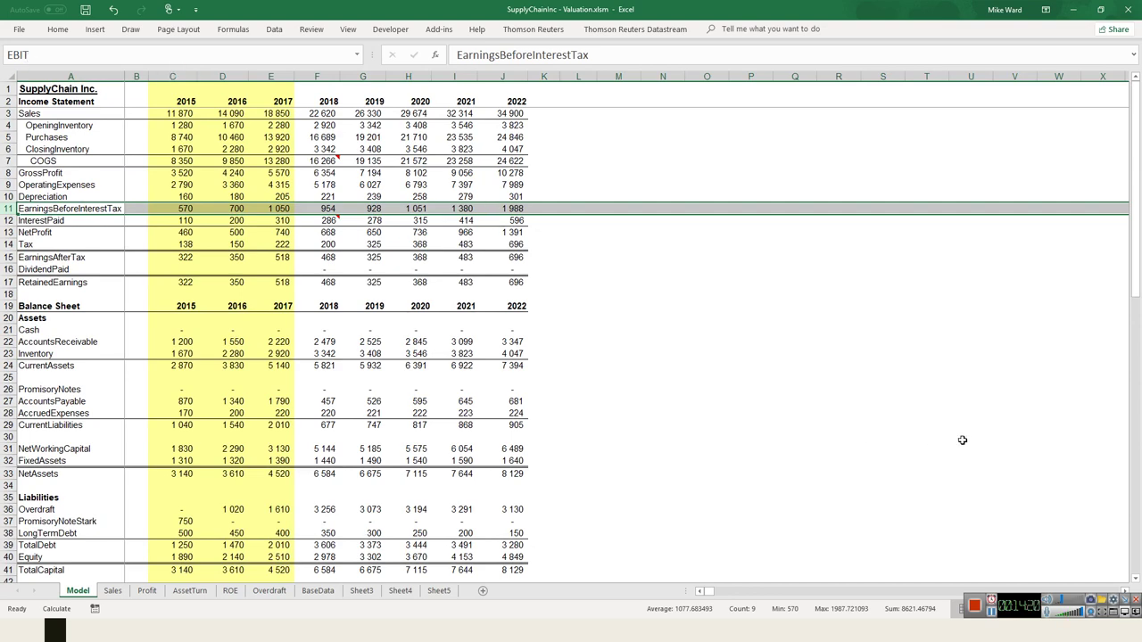
# Fill the EBIT formula from F44 across to J44 for the years 2019 to 2022
pyautogui.scroll(-4, 814, 427)
pyautogui.scroll(-1, 814, 427)
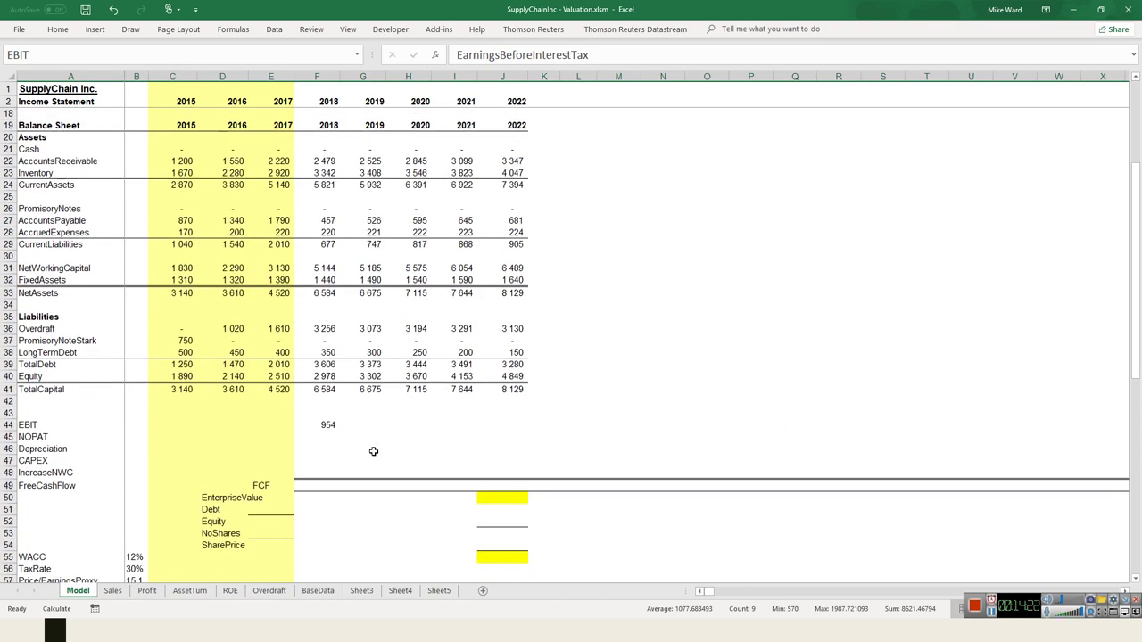
pyautogui.click(328, 426)
pyautogui.moveTo(340, 432); pyautogui.dragTo(486, 432)
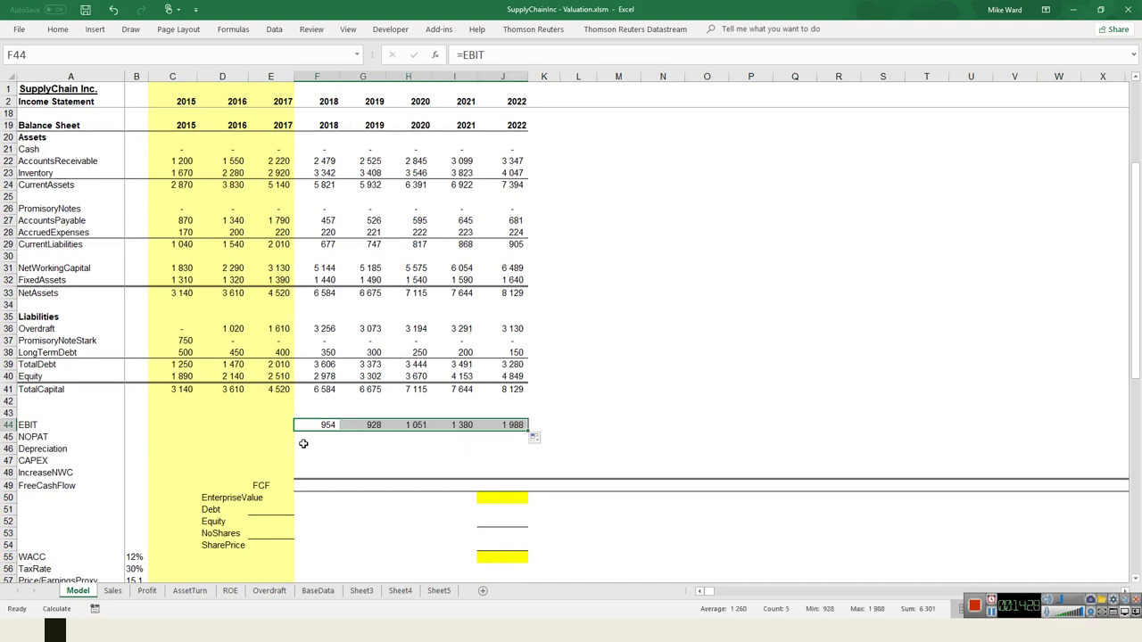
# Enter the formula =EBIT*(1-TaxRate) in the 2018 NOPAT cell F45
pyautogui.moveTo(318, 436)
pyautogui.mouseDown()
pyautogui.moveTo(329, 445)
pyautogui.moveTo(328, 436)
pyautogui.mouseUp()
pyautogui.write('=')
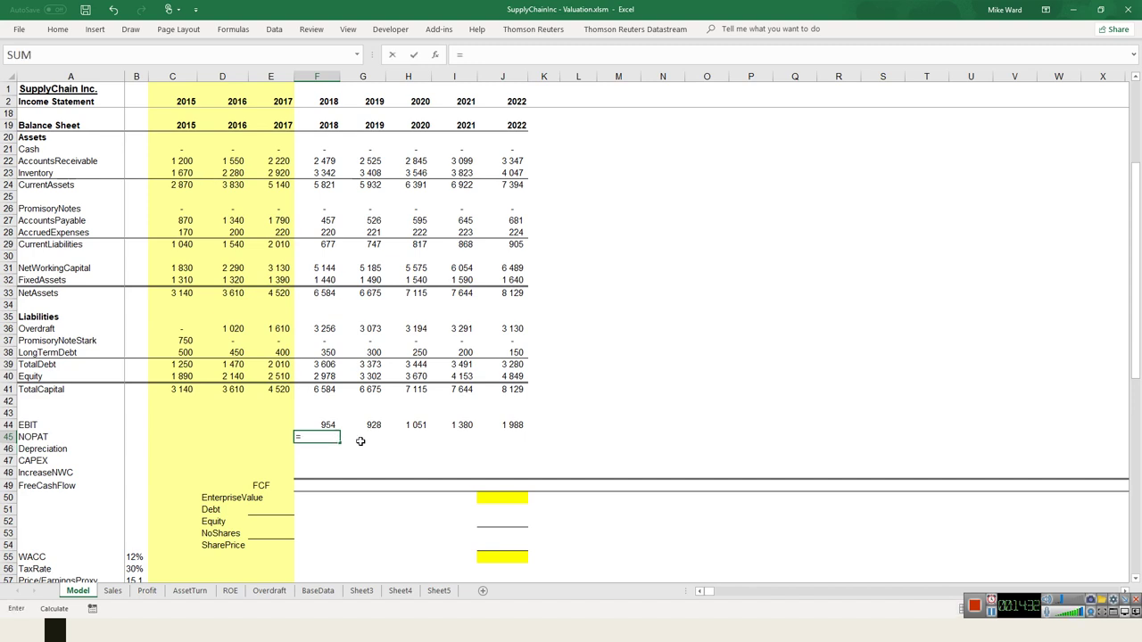
pyautogui.write('eb')
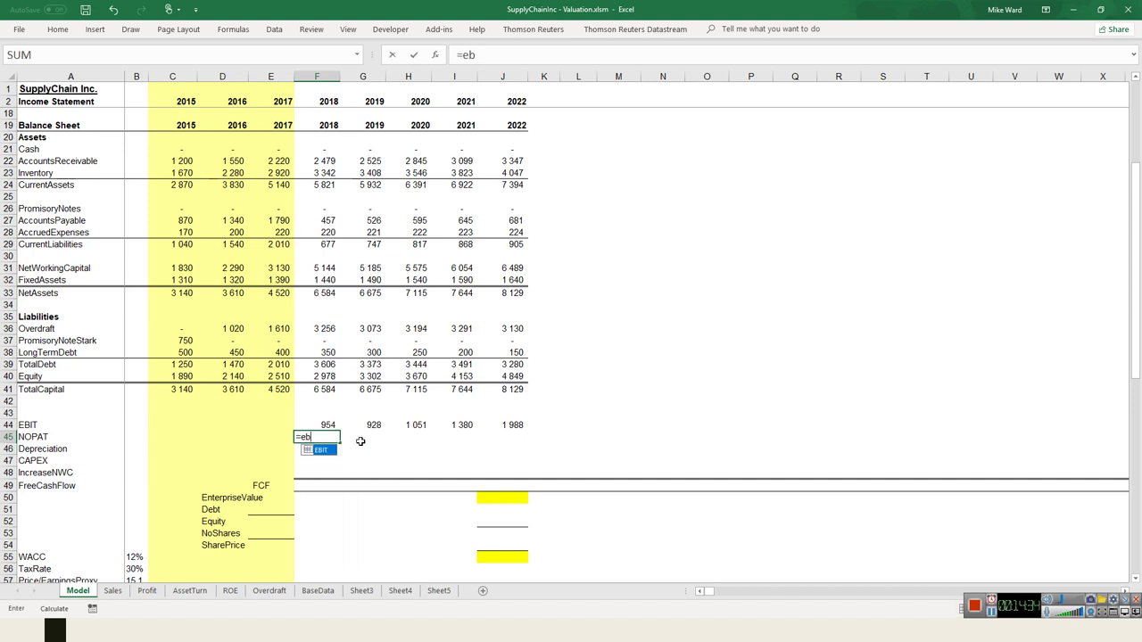
pyautogui.write('it*(1-tax')
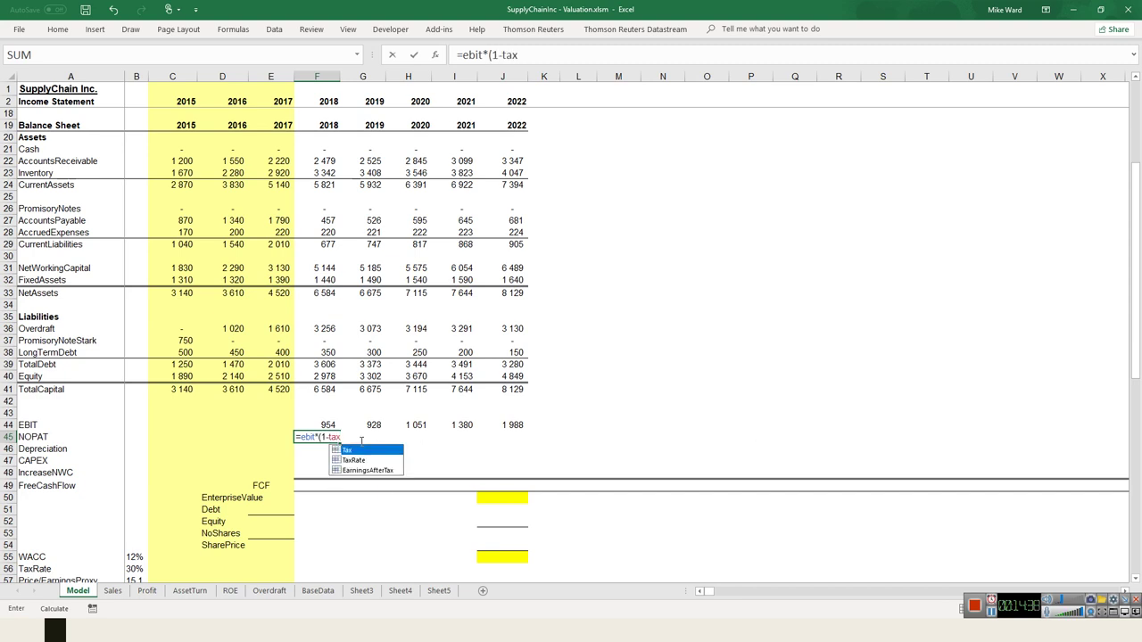
pyautogui.write('r')
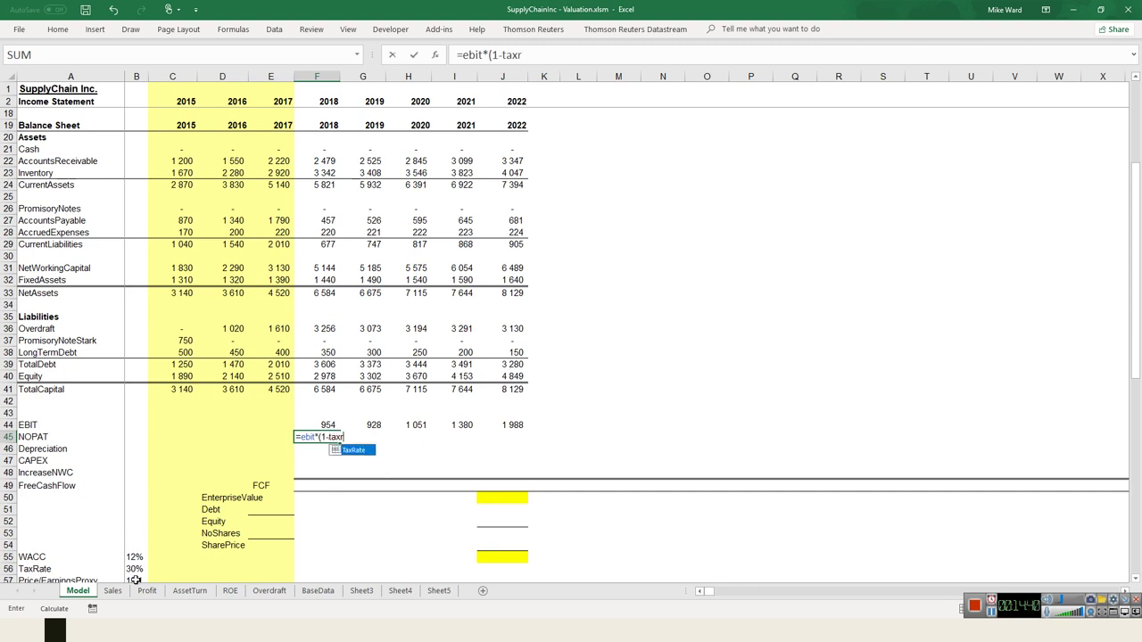
pyautogui.press('Tab')
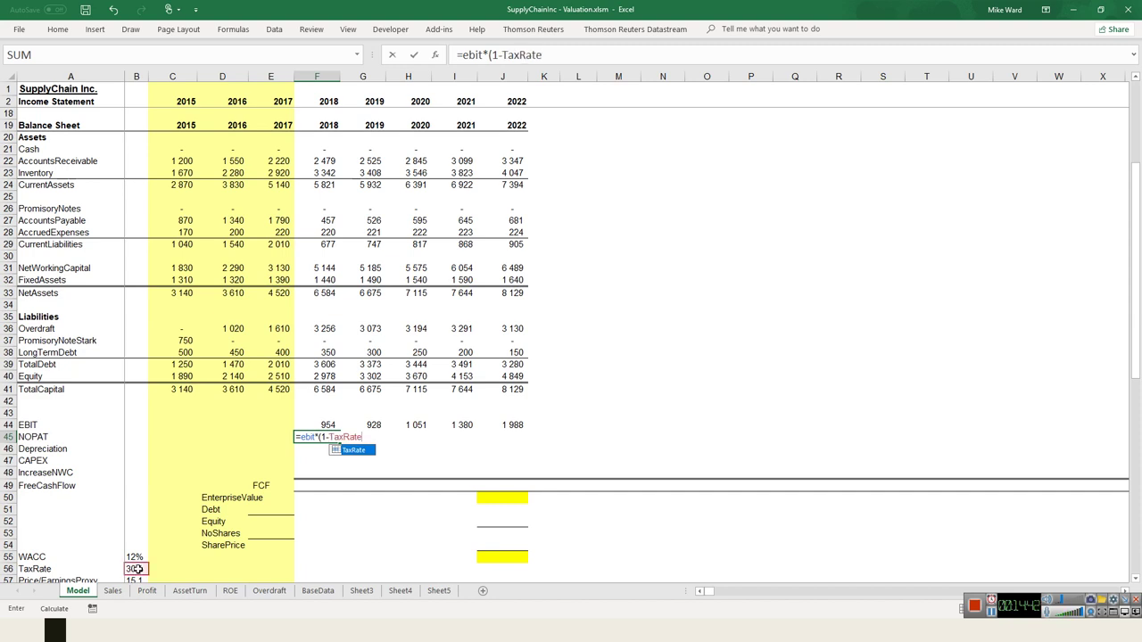
pyautogui.write(')')
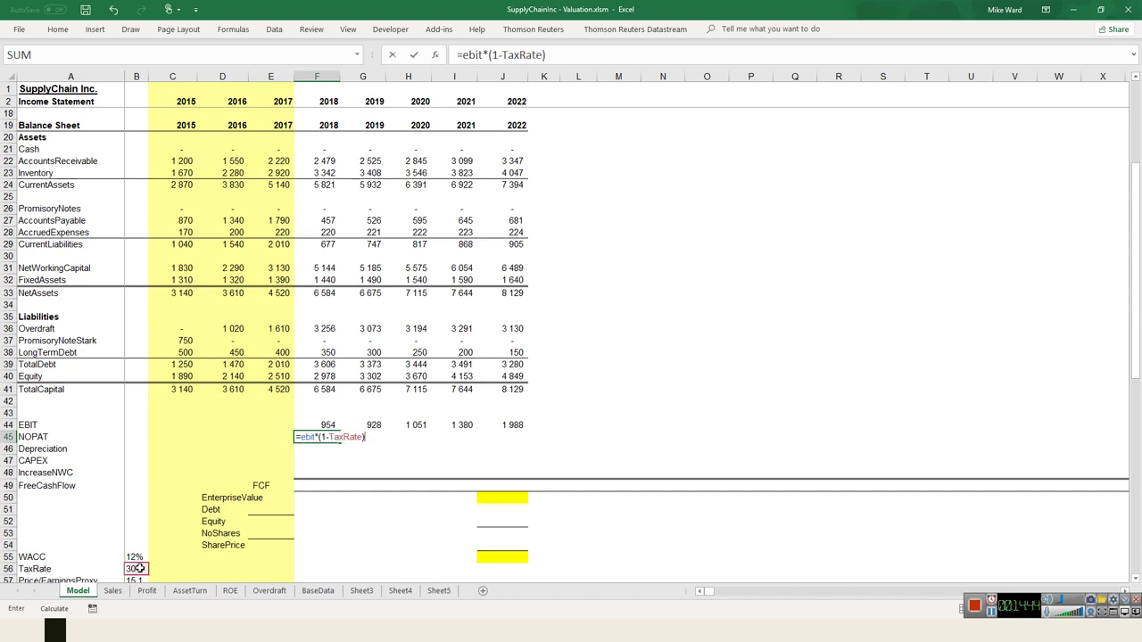
pyautogui.press('Return')
# Copy the NOPAT formula from F45 across to J45 for the remaining forecast years
pyautogui.press('Up')
pyautogui.press('Up')
pyautogui.press('Down')
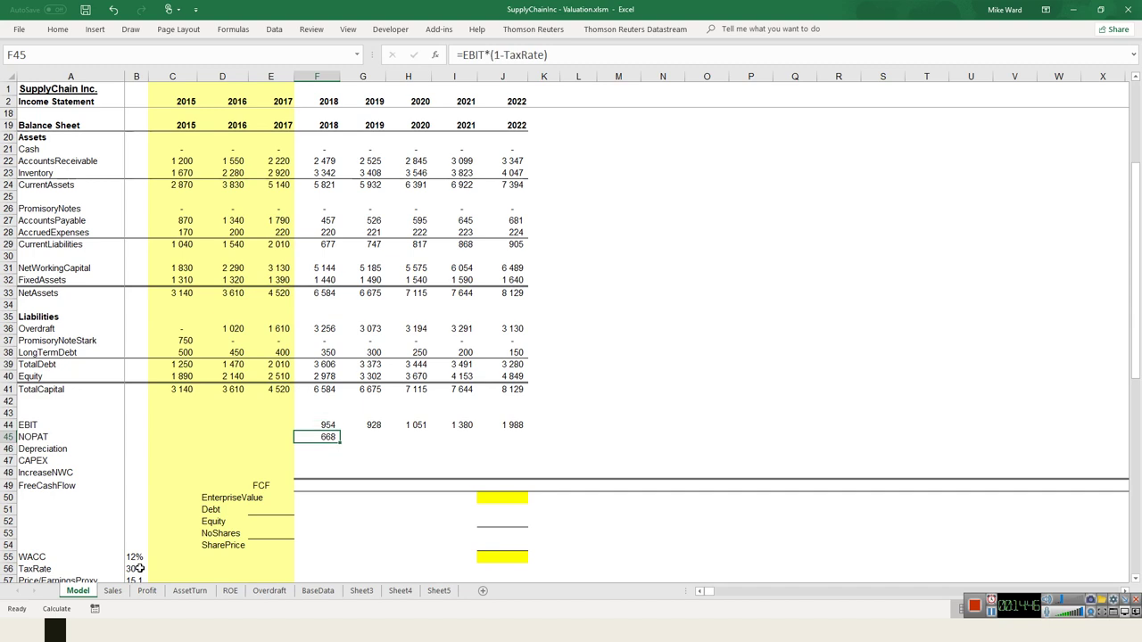
pyautogui.hotkey('ctrl', 'c')
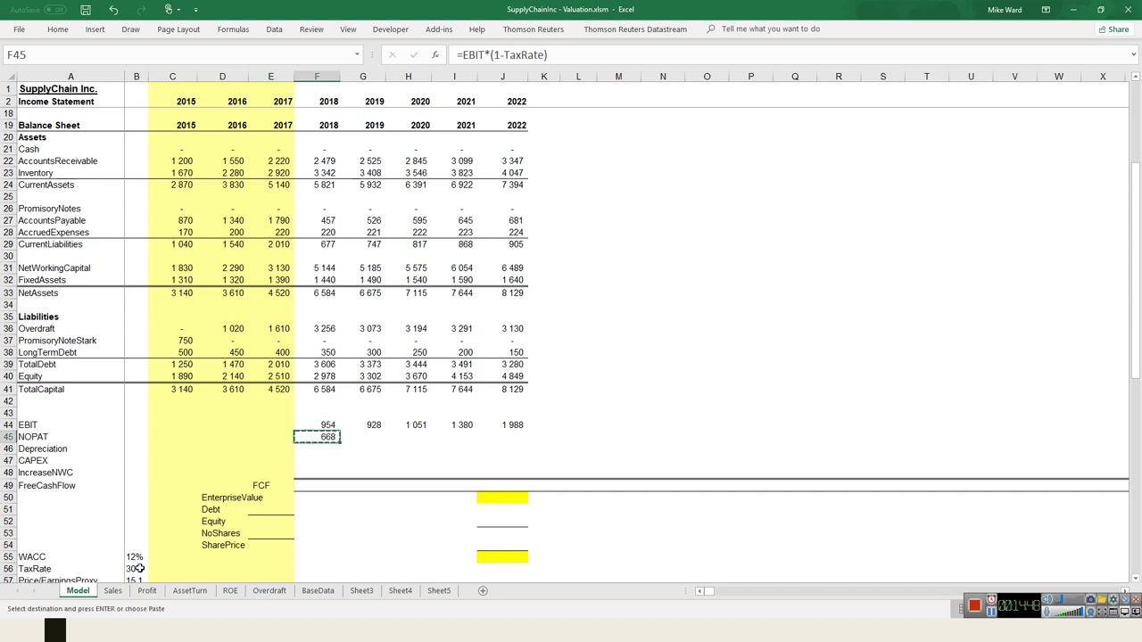
pyautogui.hotkey('shift', 'Right')
pyautogui.hotkey('shift', 'Right')
pyautogui.hotkey('shift', 'Right')
pyautogui.hotkey('shift', 'Right')
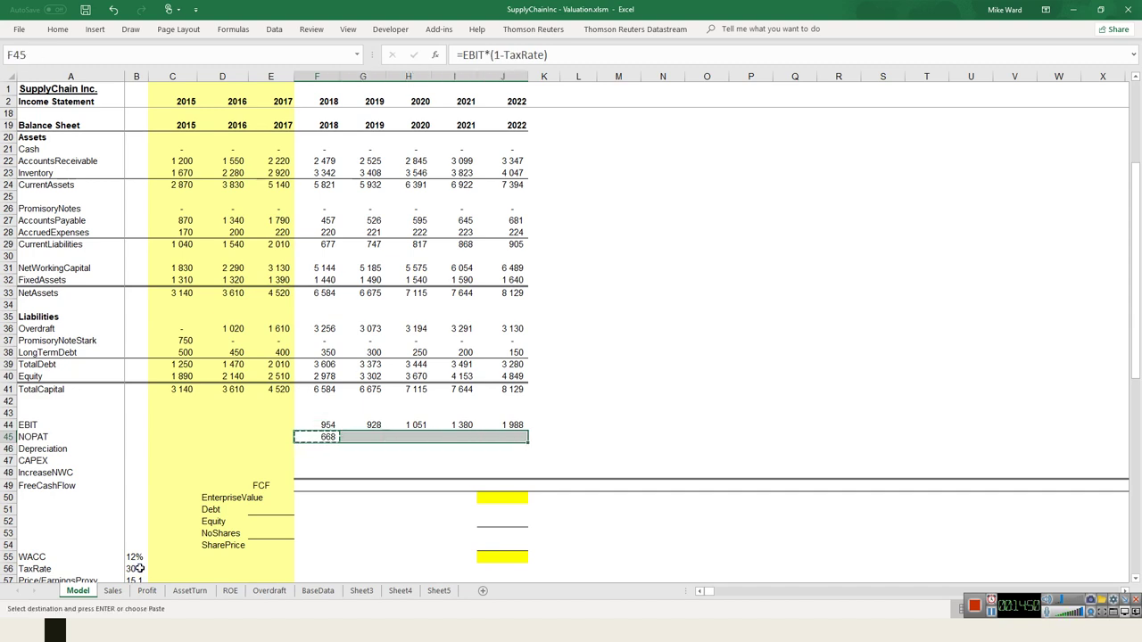
pyautogui.hotkey('ctrl', 'v')
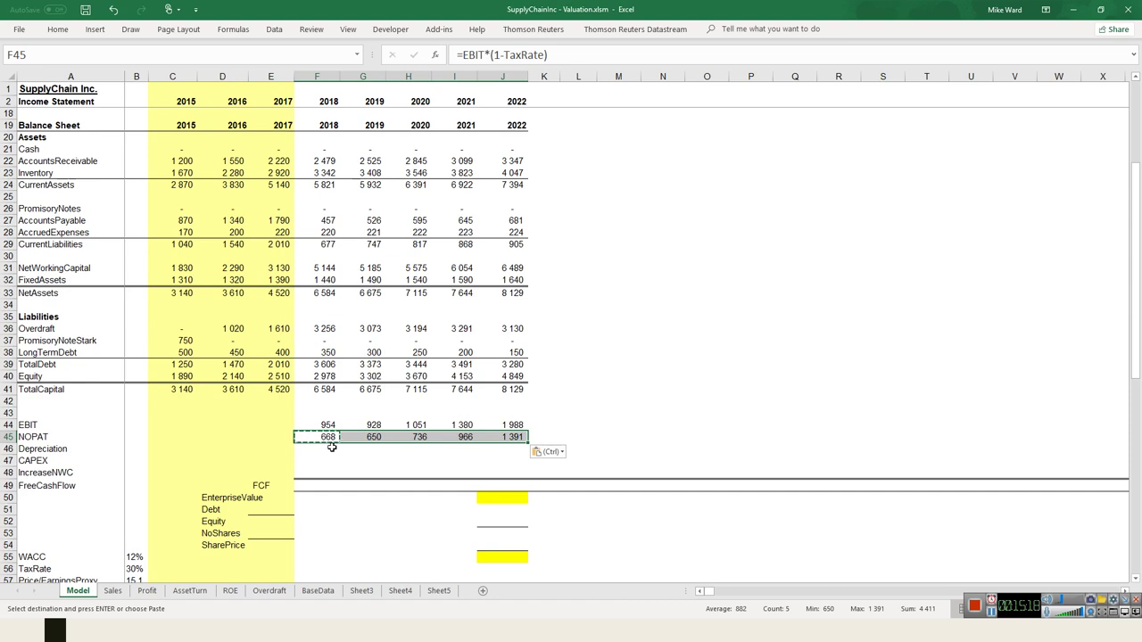
# Enter the formula =Depreciation in the 2018 Depreciation cell F46
pyautogui.click(331, 447)
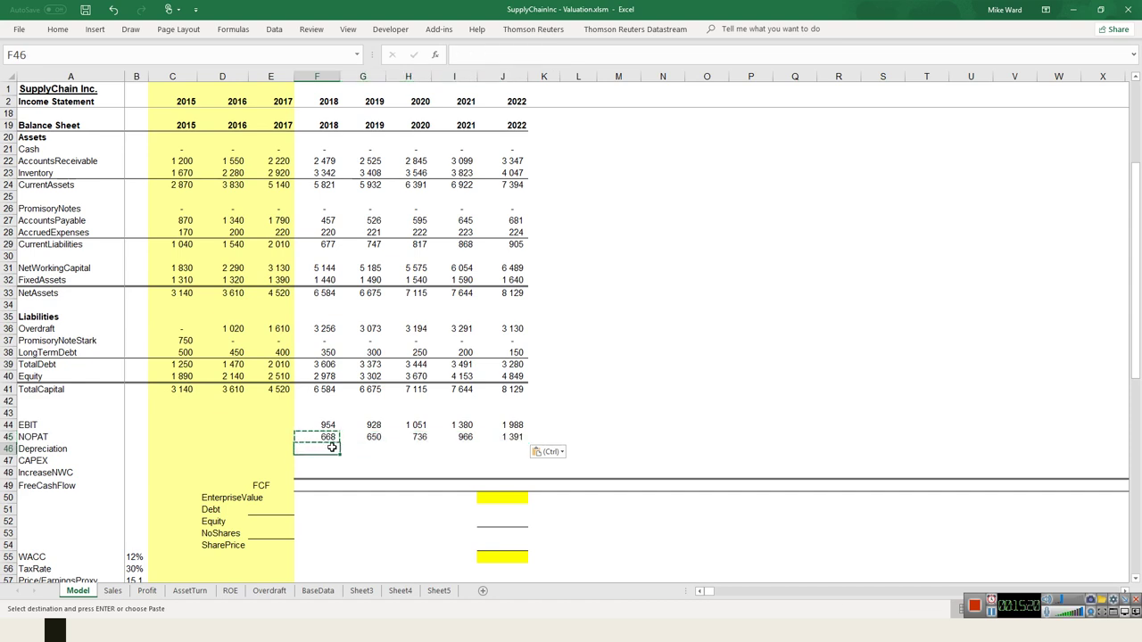
pyautogui.write('deprec')
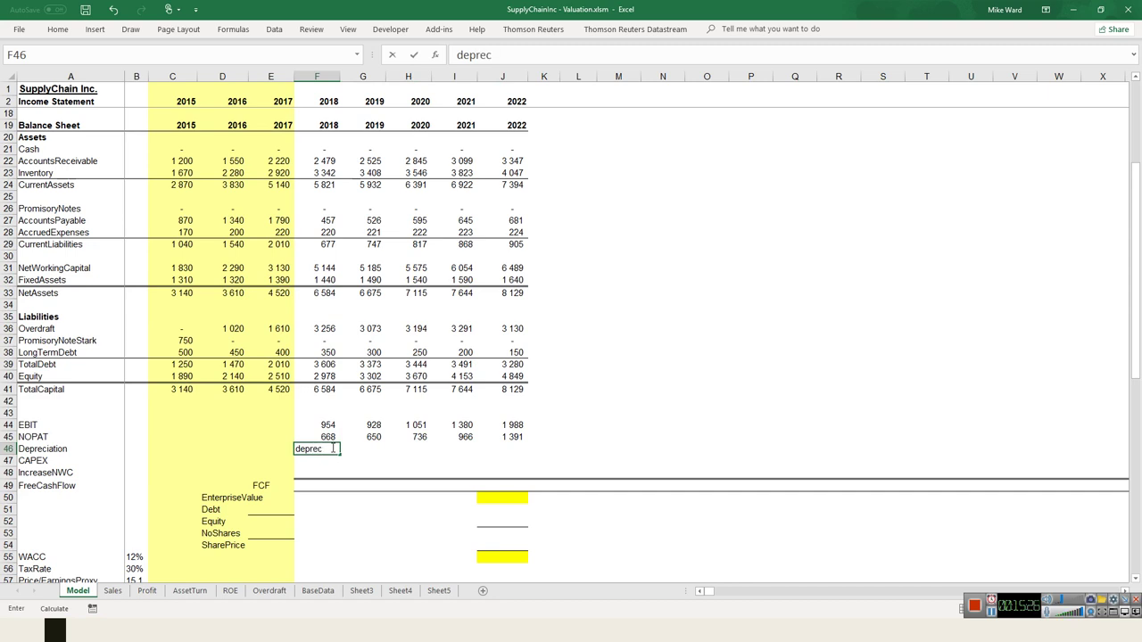
pyautogui.press('Escape')
pyautogui.write('=de')
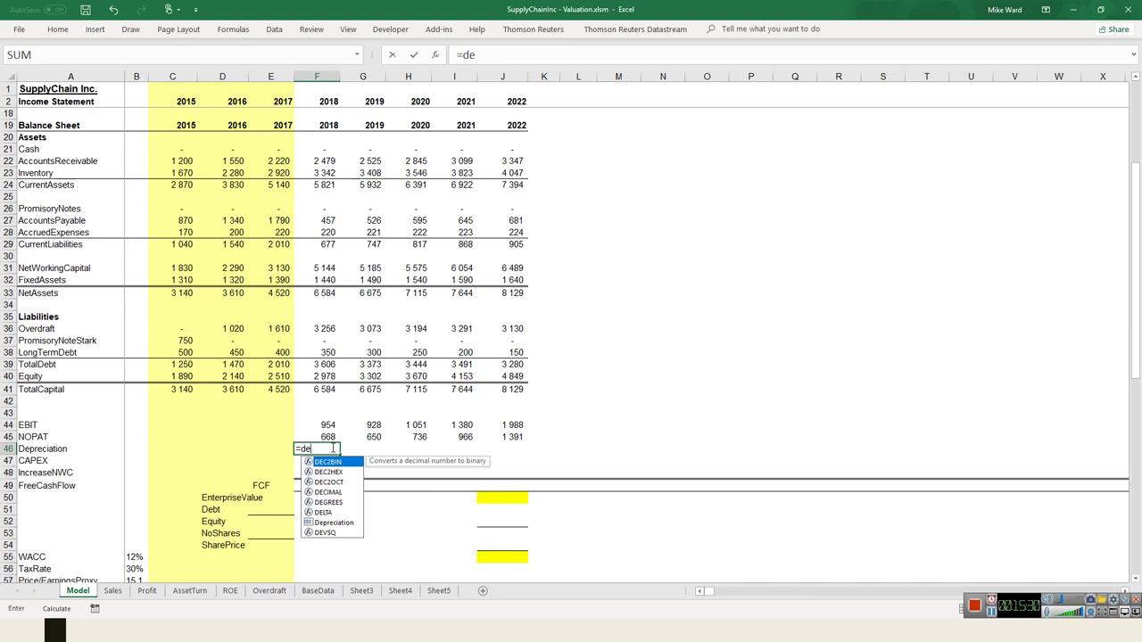
pyautogui.write('p')
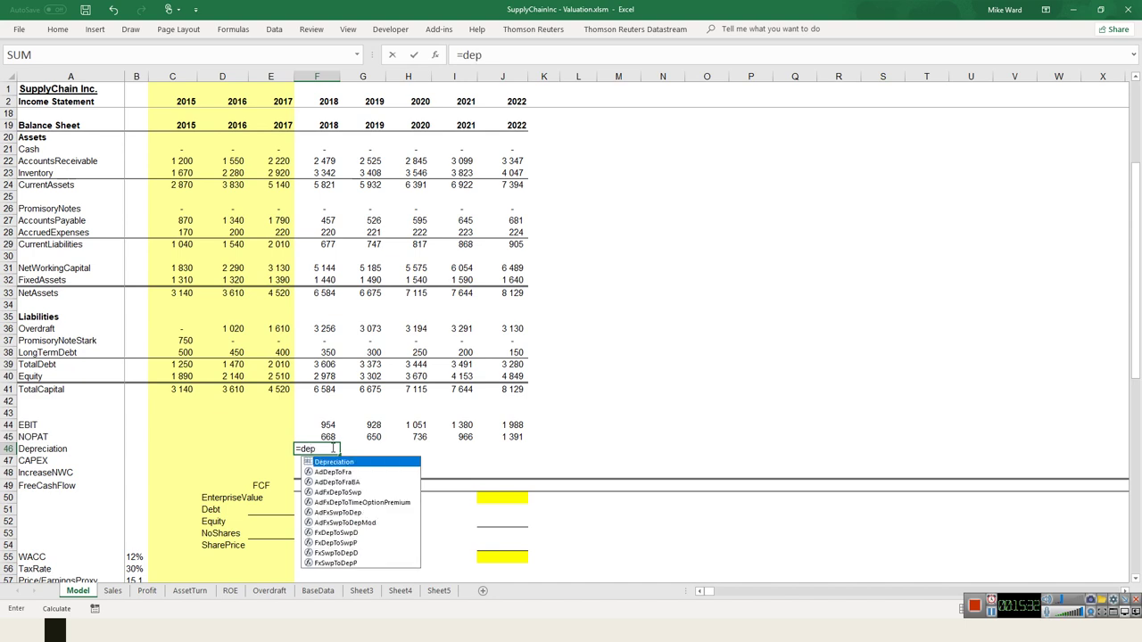
pyautogui.press('Tab')
pyautogui.press('Return')
# Copy the Depreciation formula from F46 across to J46 for the remaining forecast years
pyautogui.click(330, 449)
pyautogui.hotkey('ctrl', 'c')
pyautogui.hotkey('shift', 'Right')
pyautogui.hotkey('shift', 'Right')
pyautogui.hotkey('shift', 'Right')
pyautogui.hotkey('shift', 'Right')
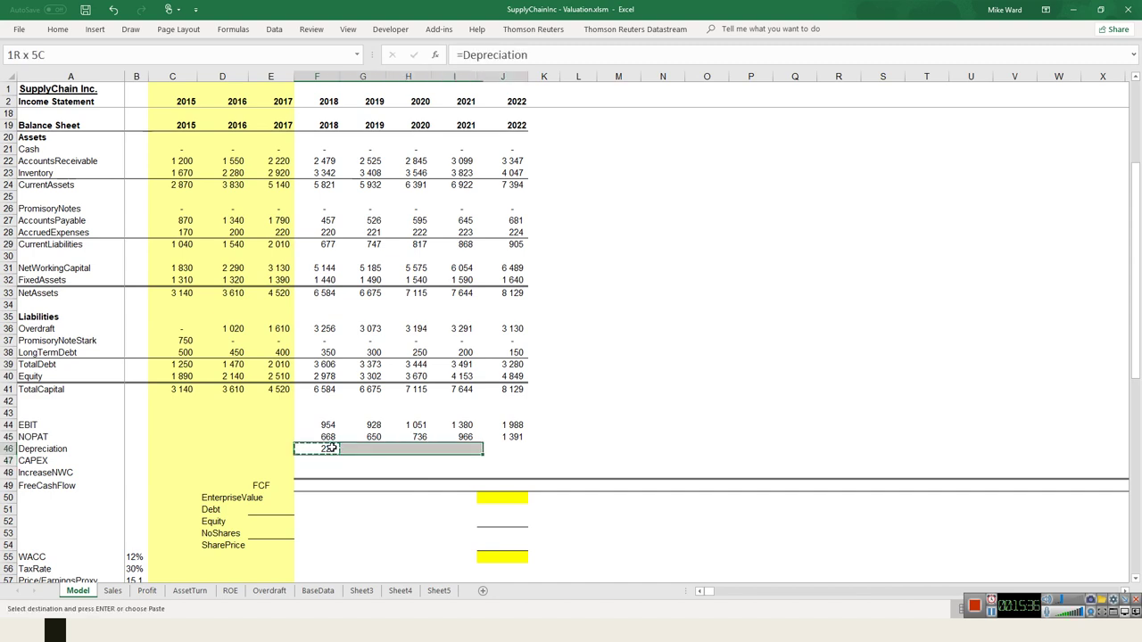
pyautogui.hotkey('ctrl', 'v')
pyautogui.press('Down')
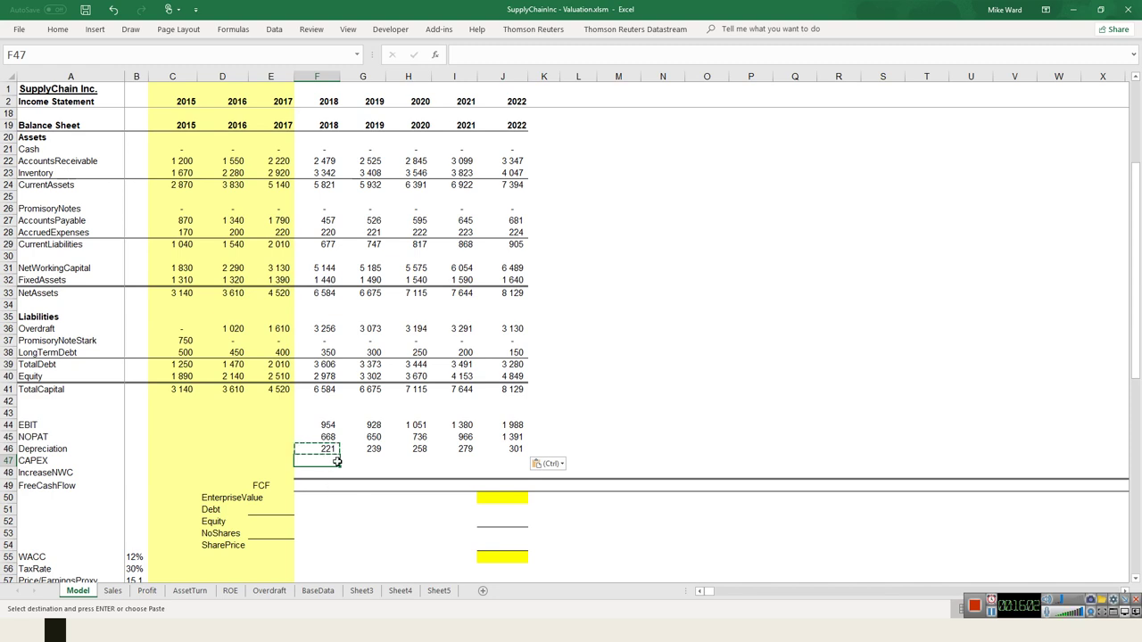
pyautogui.write('=')
pyautogui.click(328, 279)
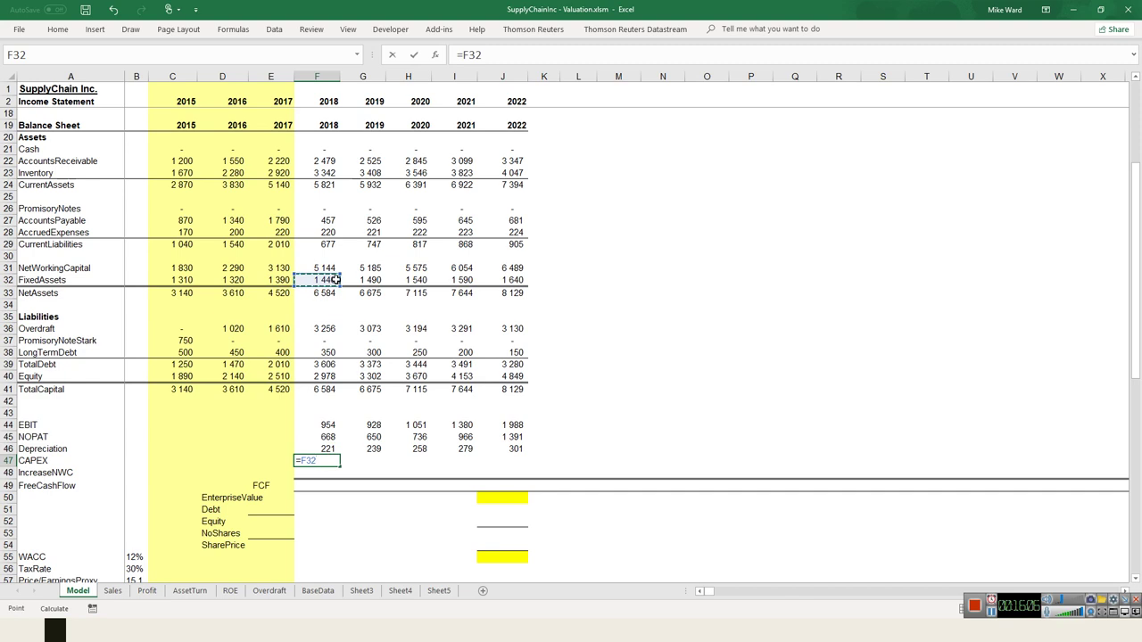
pyautogui.press('Escape')
# Enter the formula =FixedAssets-E32+Depreciation in the 2018 CAPEX cell F47 and copy the cell
pyautogui.write('=fix')
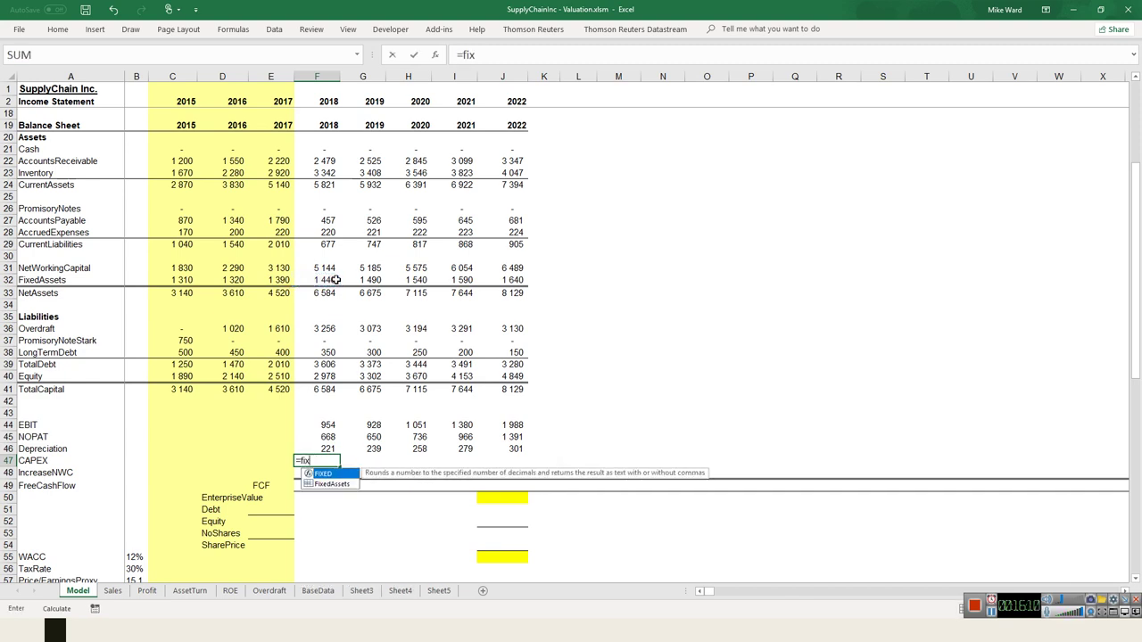
pyautogui.press('Down')
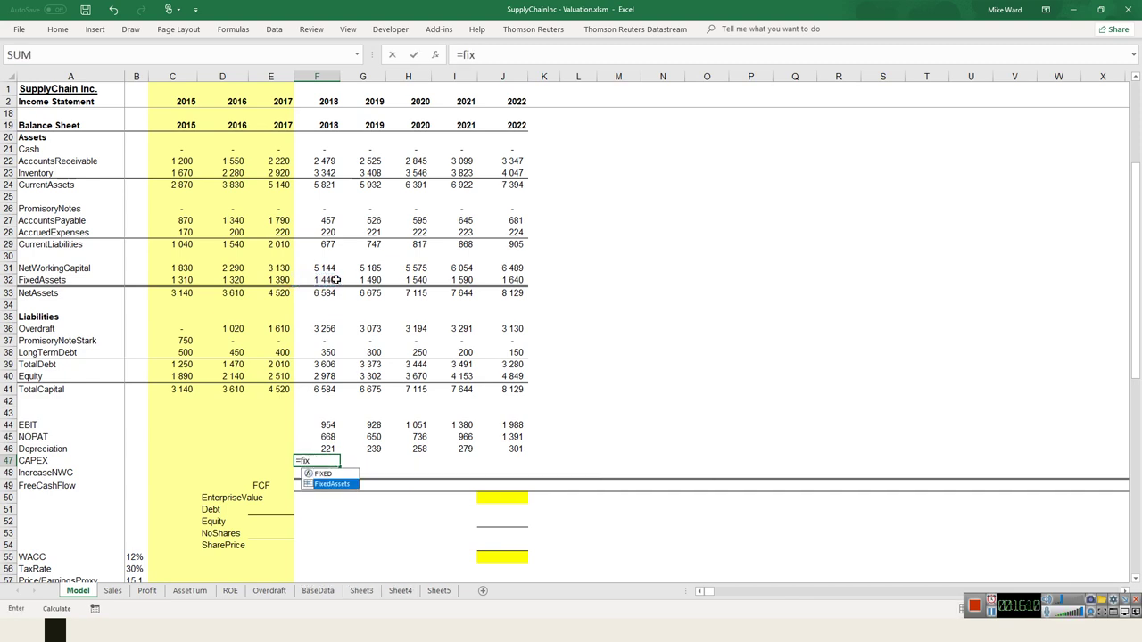
pyautogui.press('Tab')
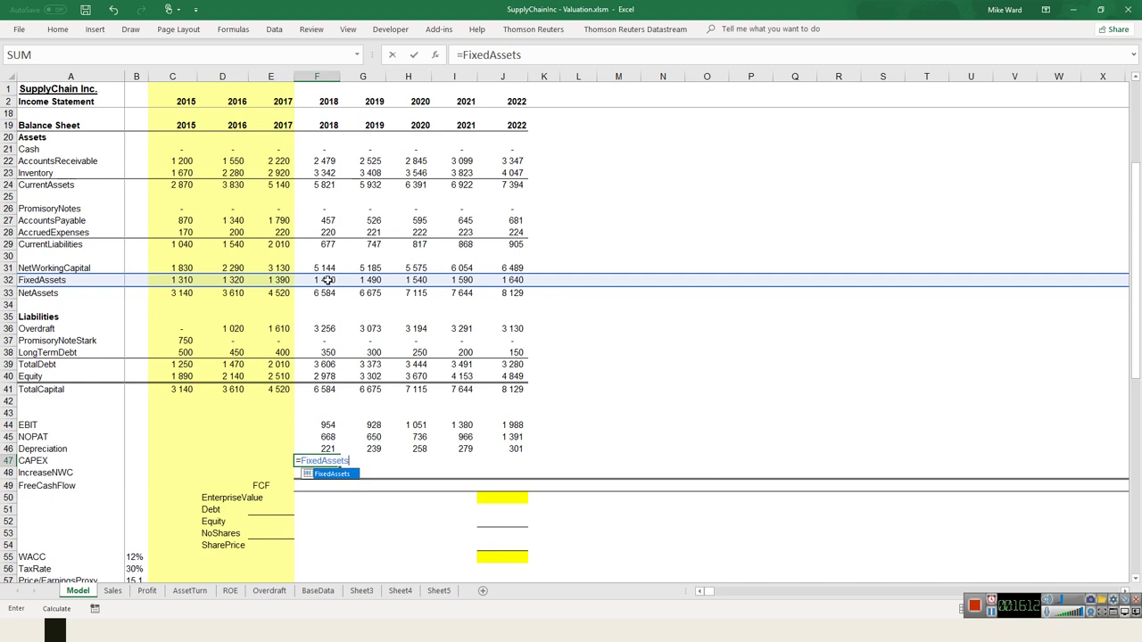
pyautogui.write('-')
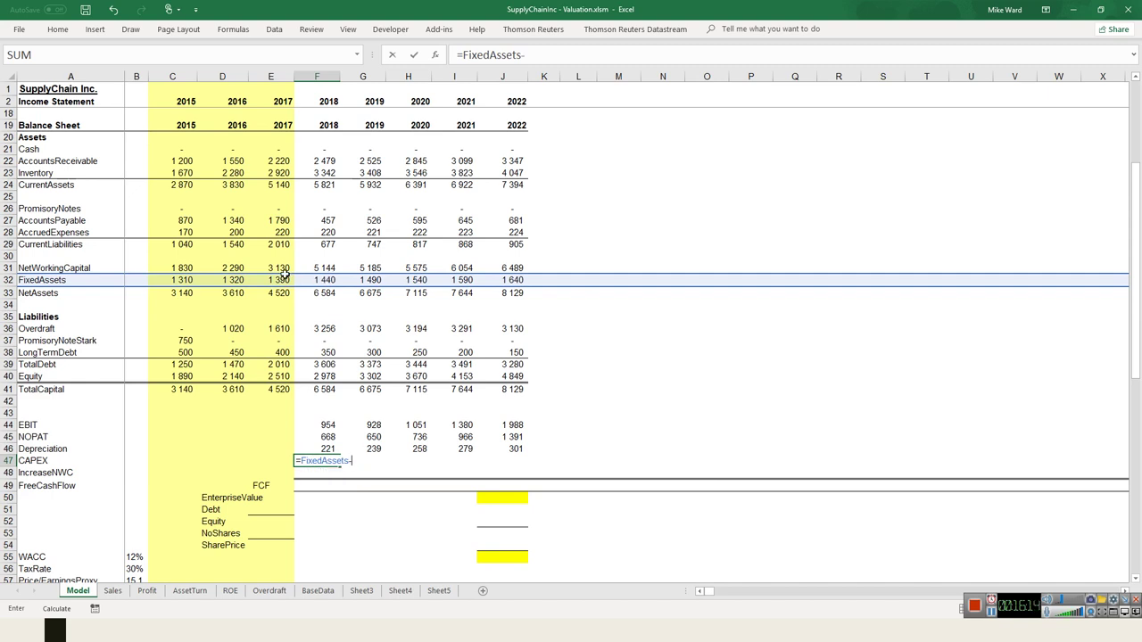
pyautogui.click(279, 280)
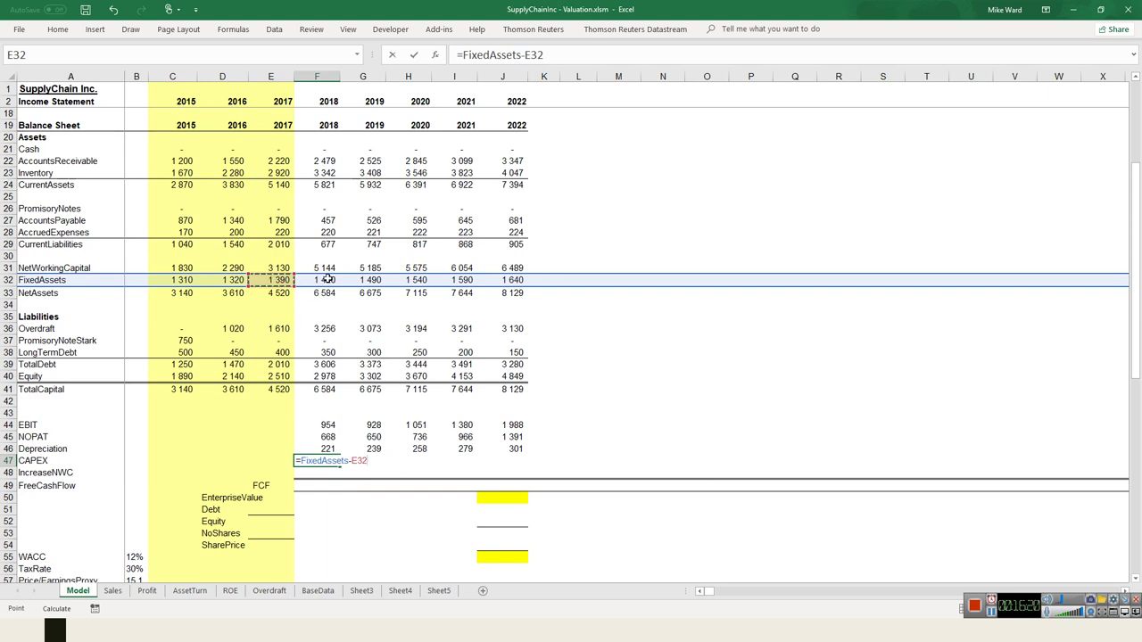
pyautogui.write('+depr')
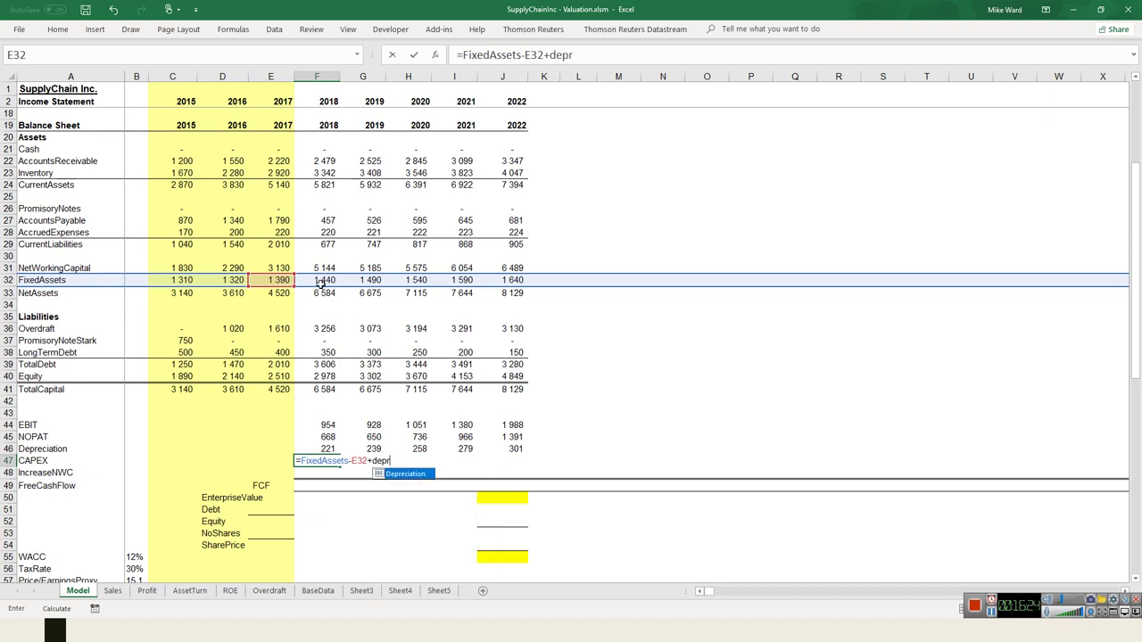
pyautogui.press('Tab')
pyautogui.hotkey('ctrl', 'Return')
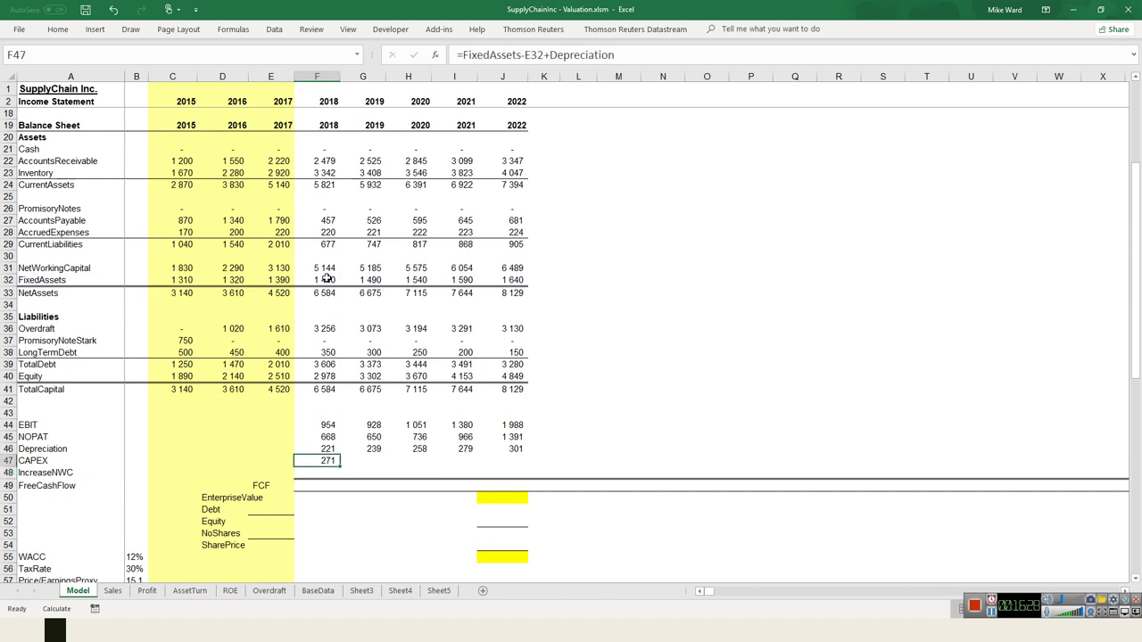
pyautogui.hotkey('ctrl', 'c')
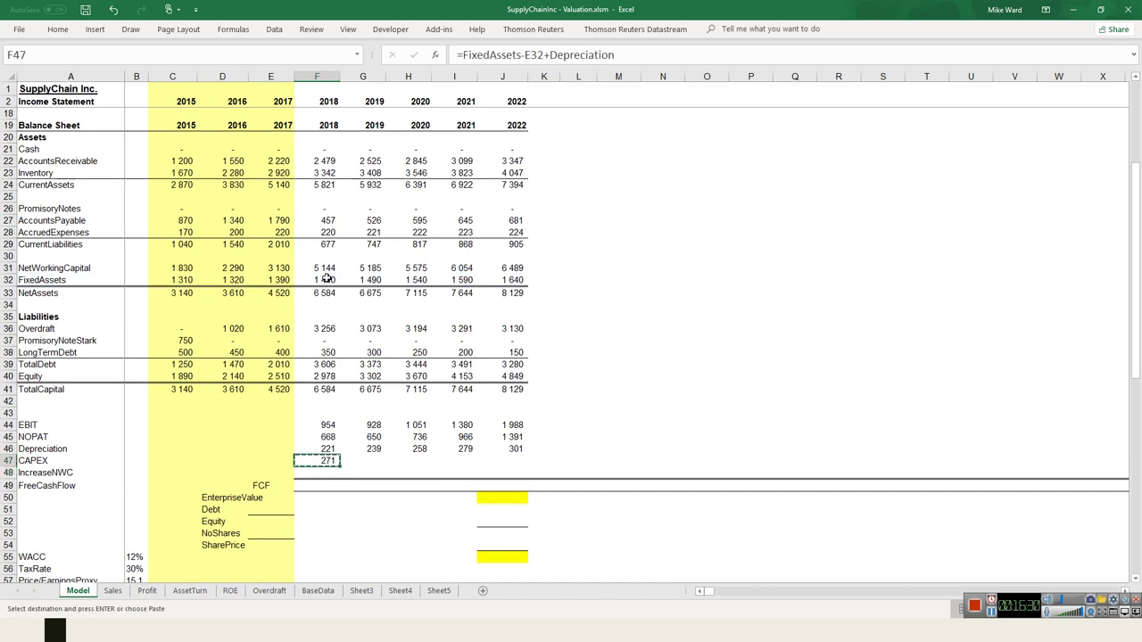
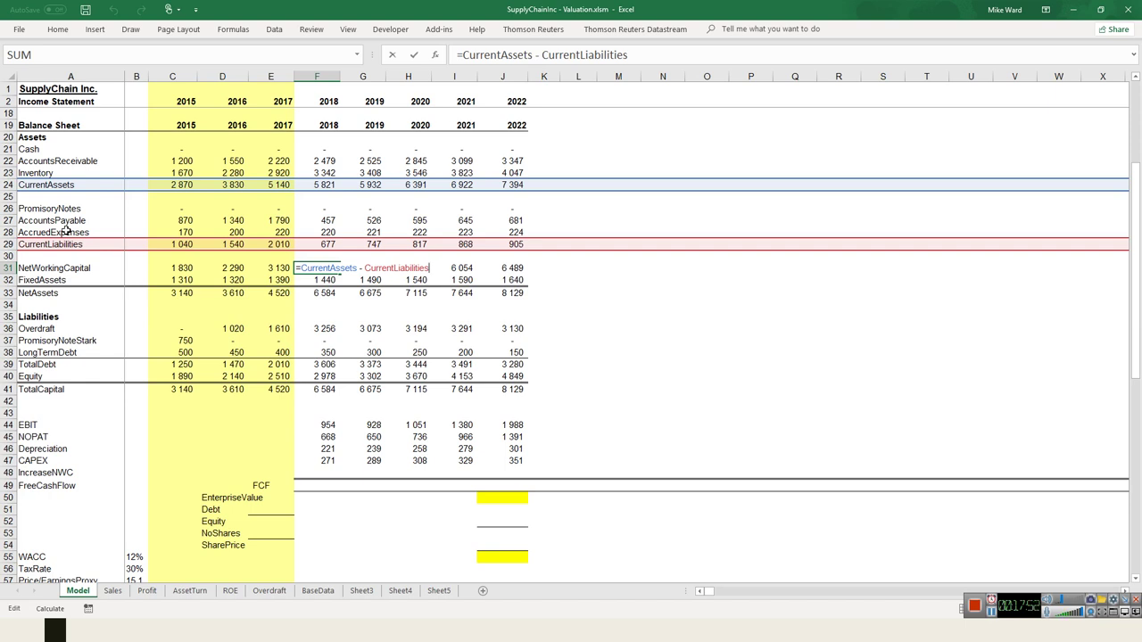
# Enter the formula =NetWorkingCapital-E31 in the 2018 IncreaseNWC cell F48 and fill it across to J48
pyautogui.hotkey('ctrl', 'Return')
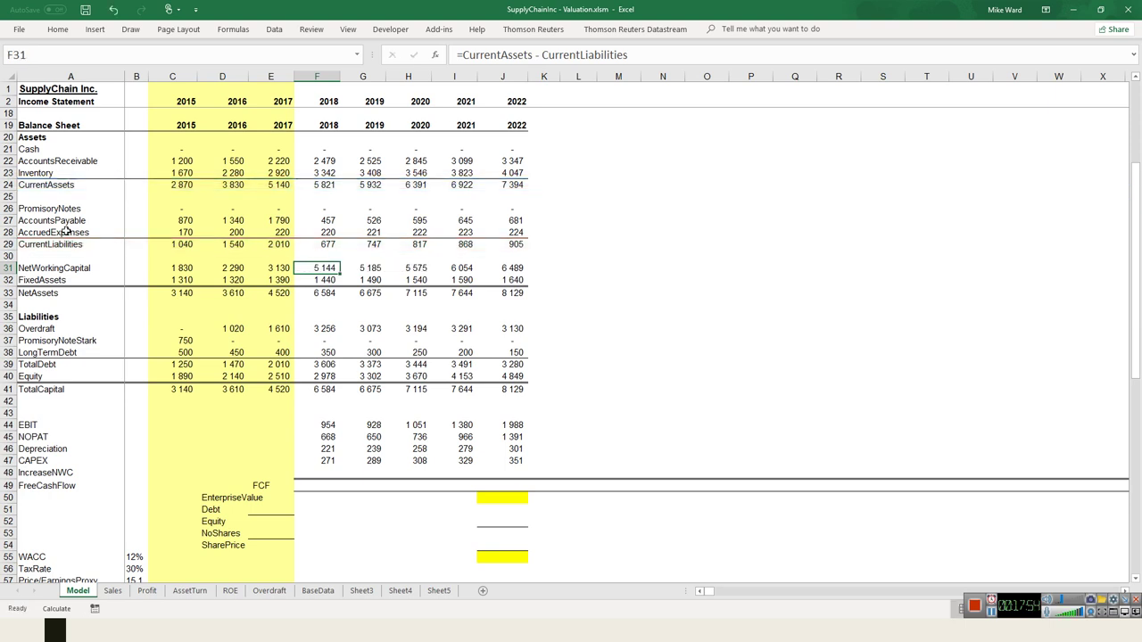
pyautogui.click(319, 474)
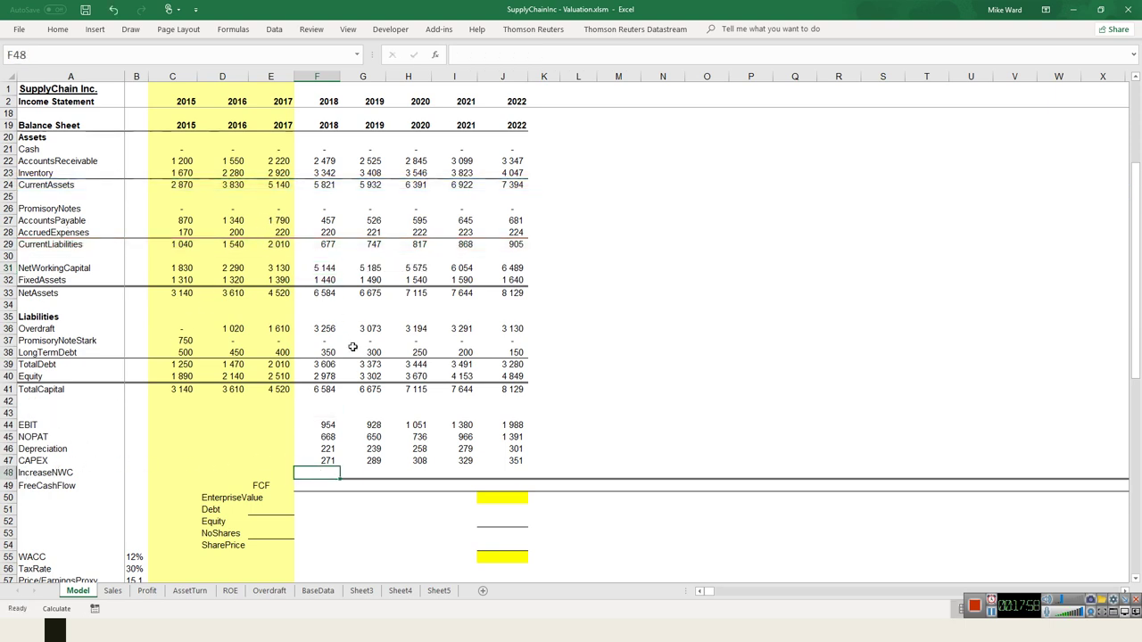
pyautogui.write('=net')
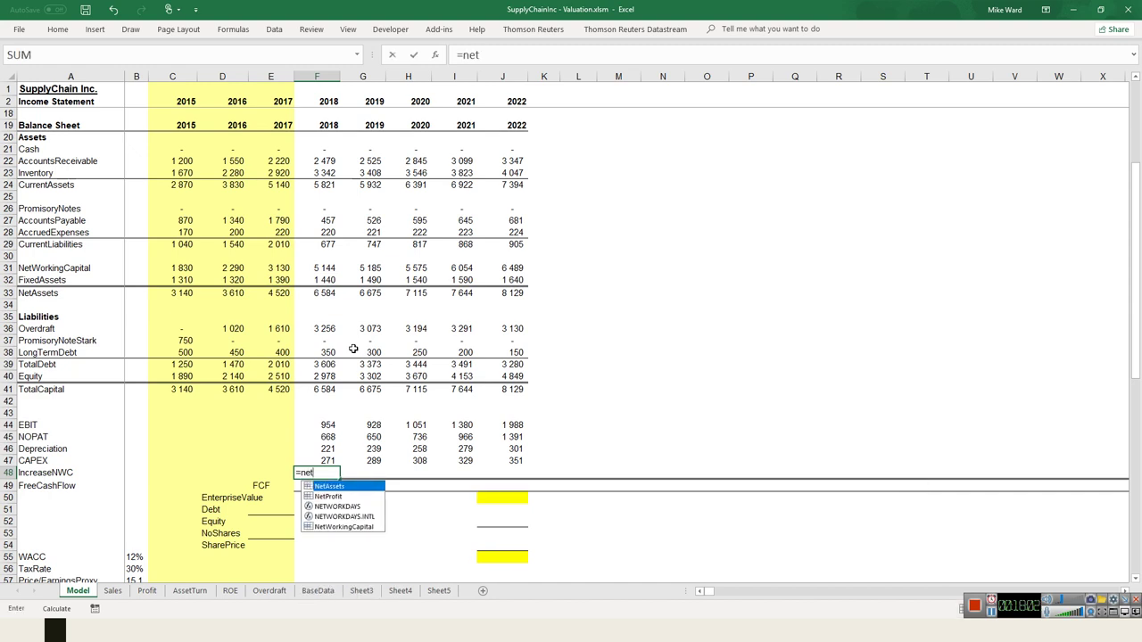
pyautogui.press('Down')
pyautogui.press('Down')
pyautogui.press('Down')
pyautogui.press('Down')
pyautogui.press('Tab')
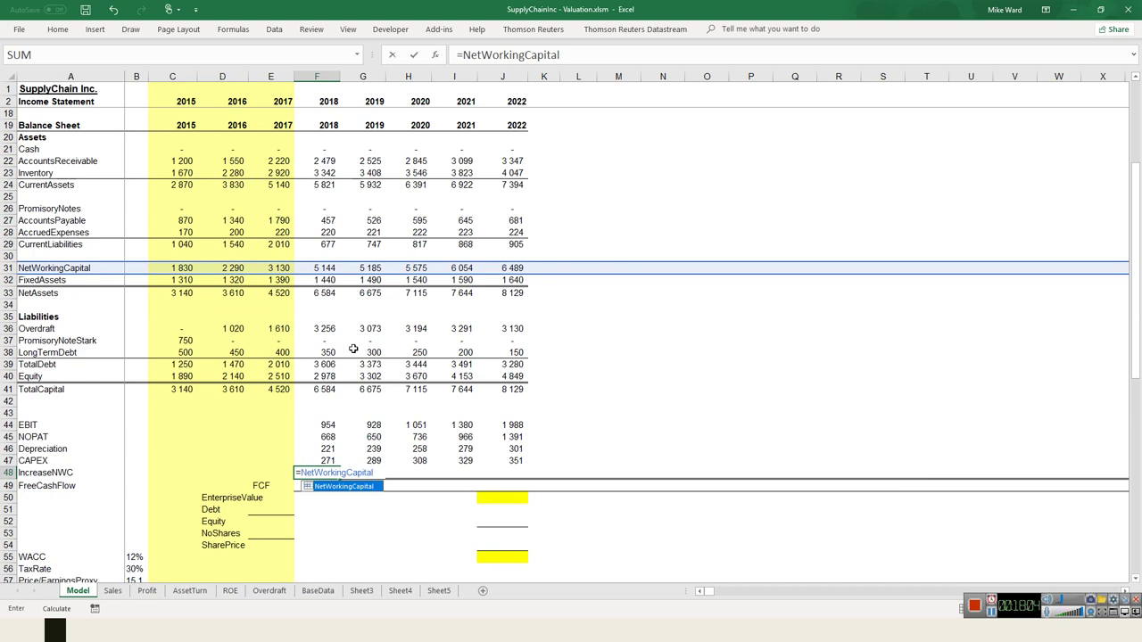
pyautogui.write('-')
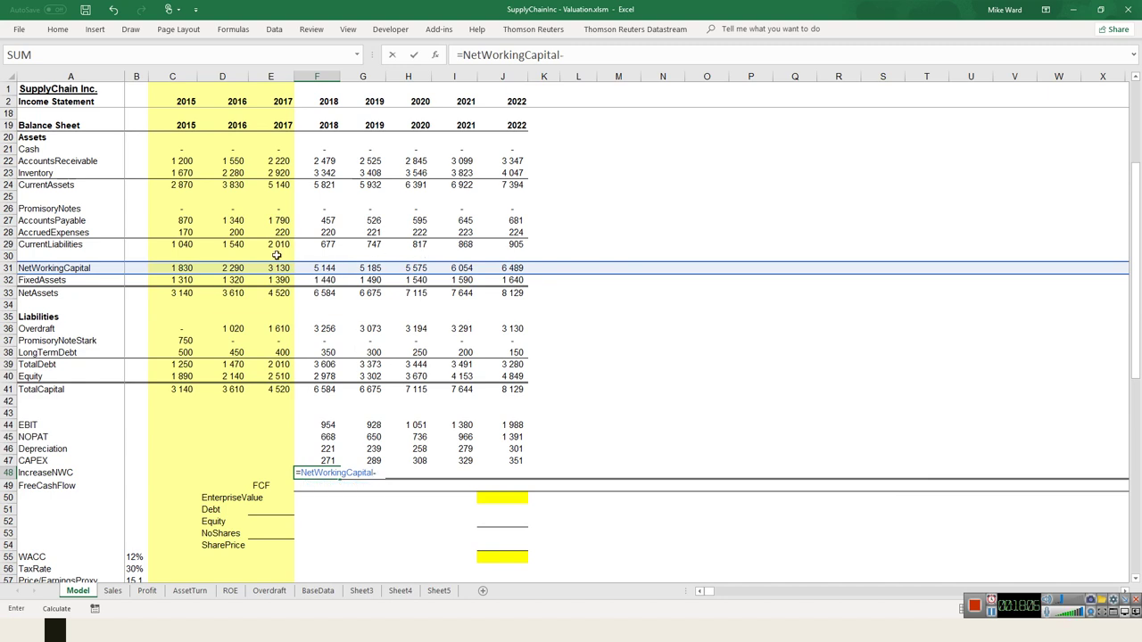
pyautogui.click(280, 268)
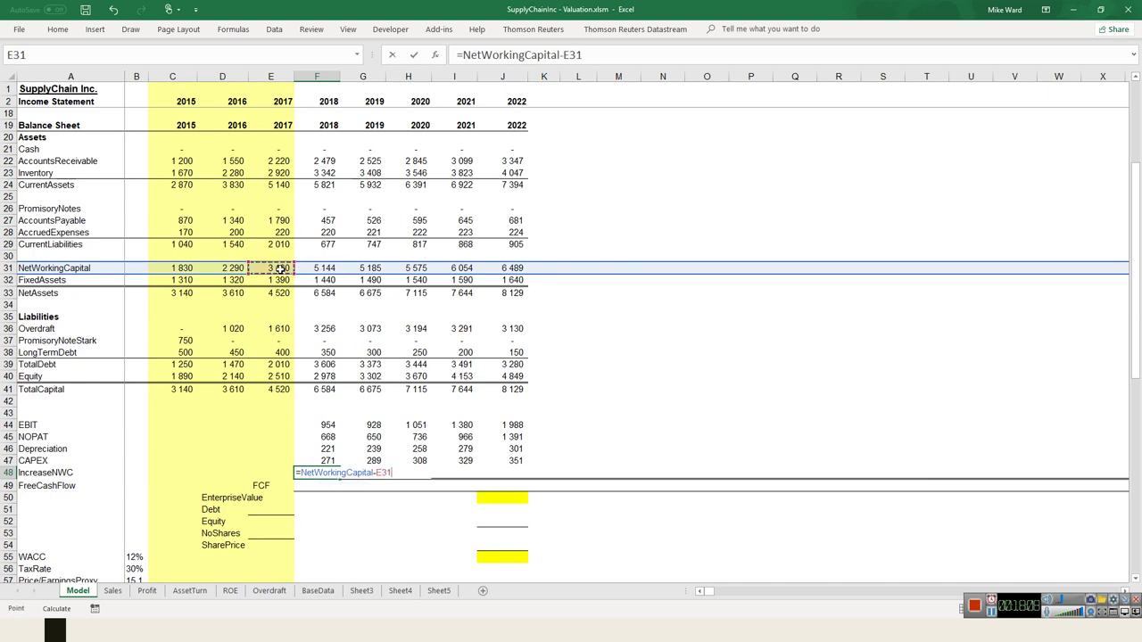
pyautogui.hotkey('ctrl', 'Return')
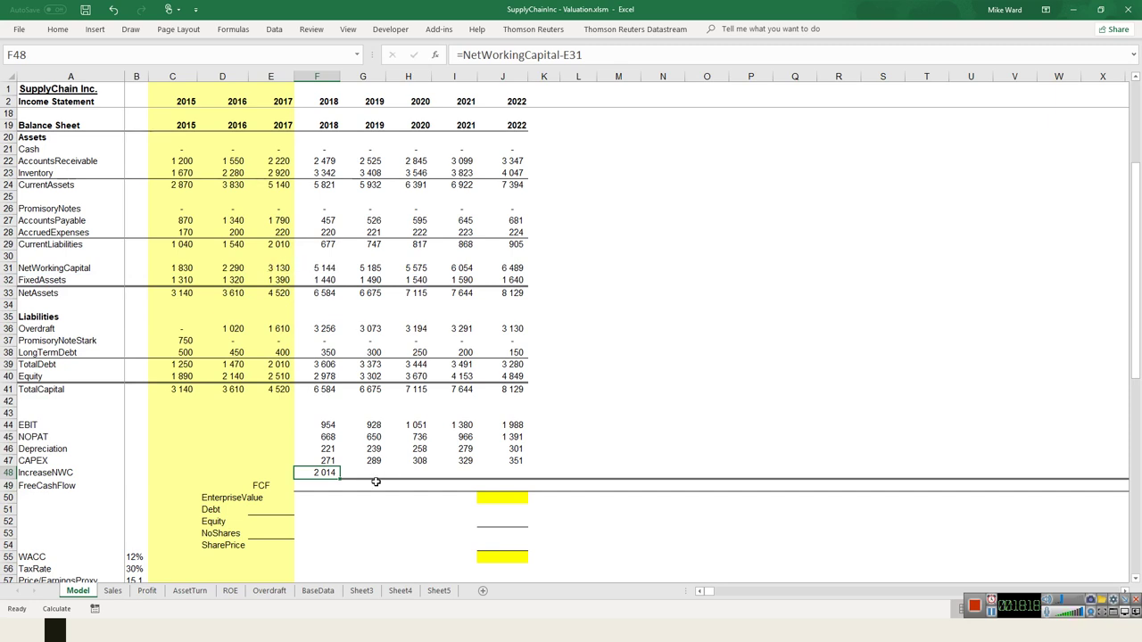
pyautogui.moveTo(340, 479); pyautogui.dragTo(526, 482)
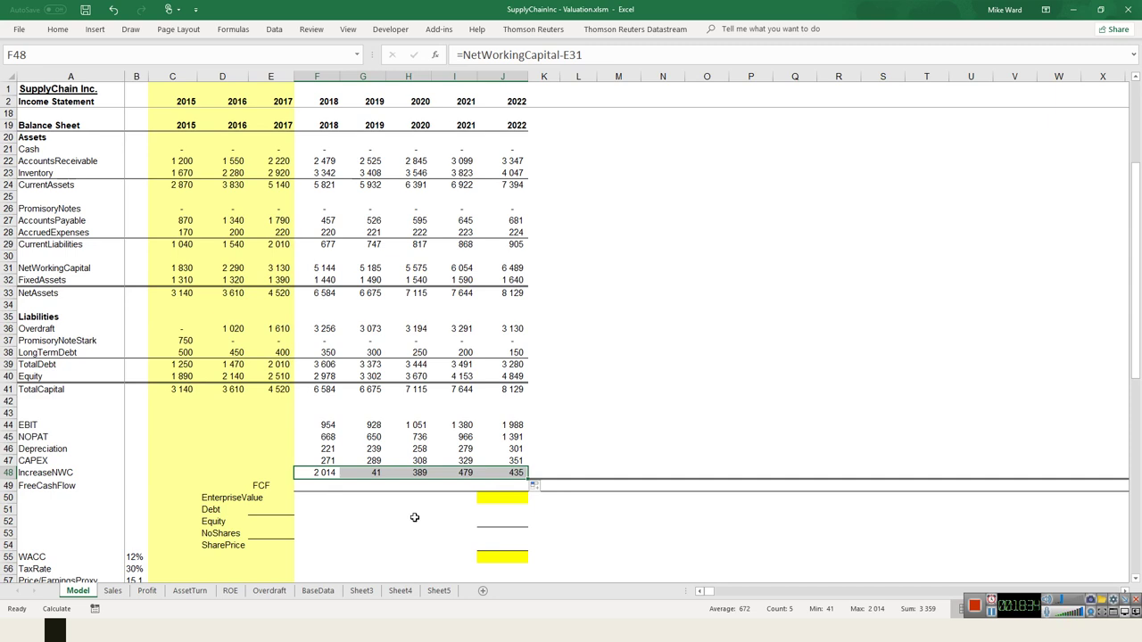
# Enter the formula =NOPAT + Depreciation - CAPEX - IncreaseNWC in the 2018 FreeCashFlow cell F49
pyautogui.press('Down')
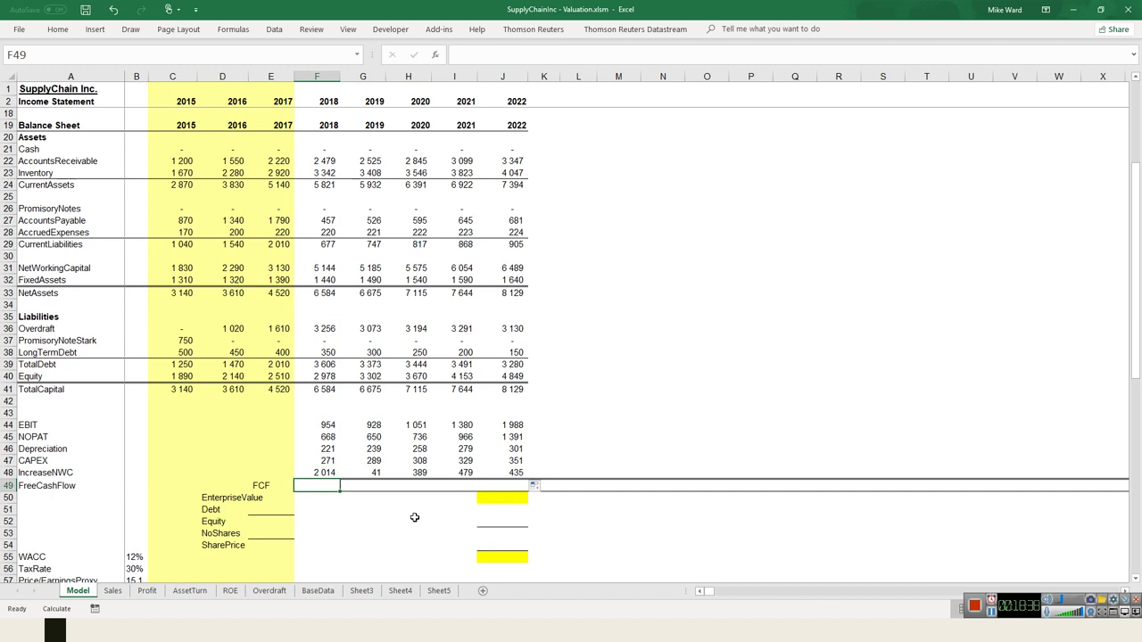
pyautogui.write('=nop')
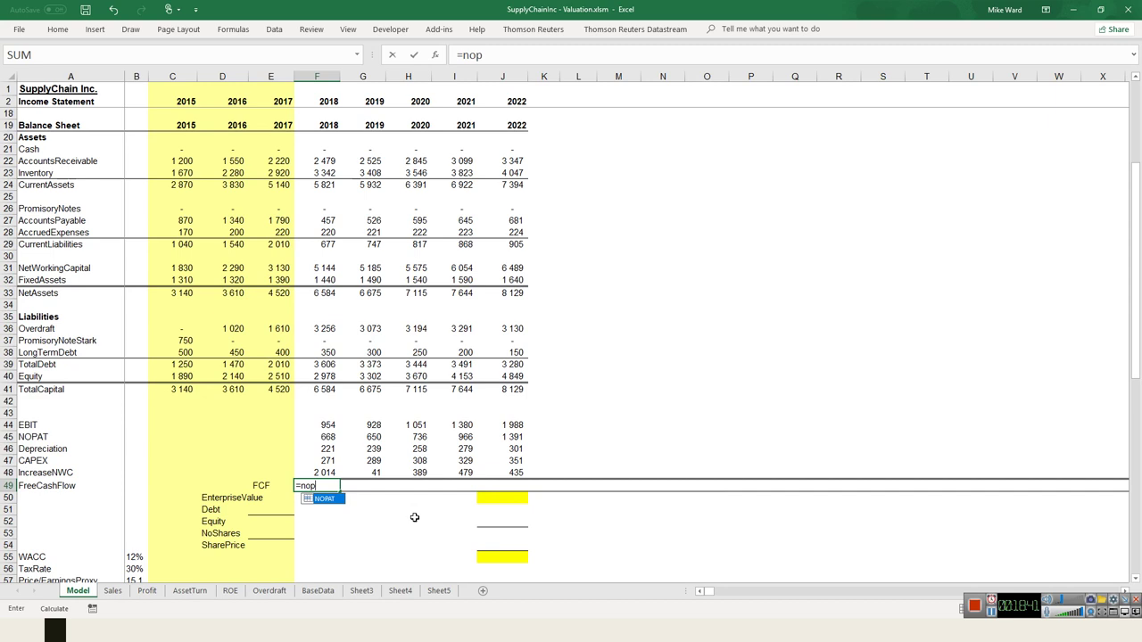
pyautogui.press('Tab')
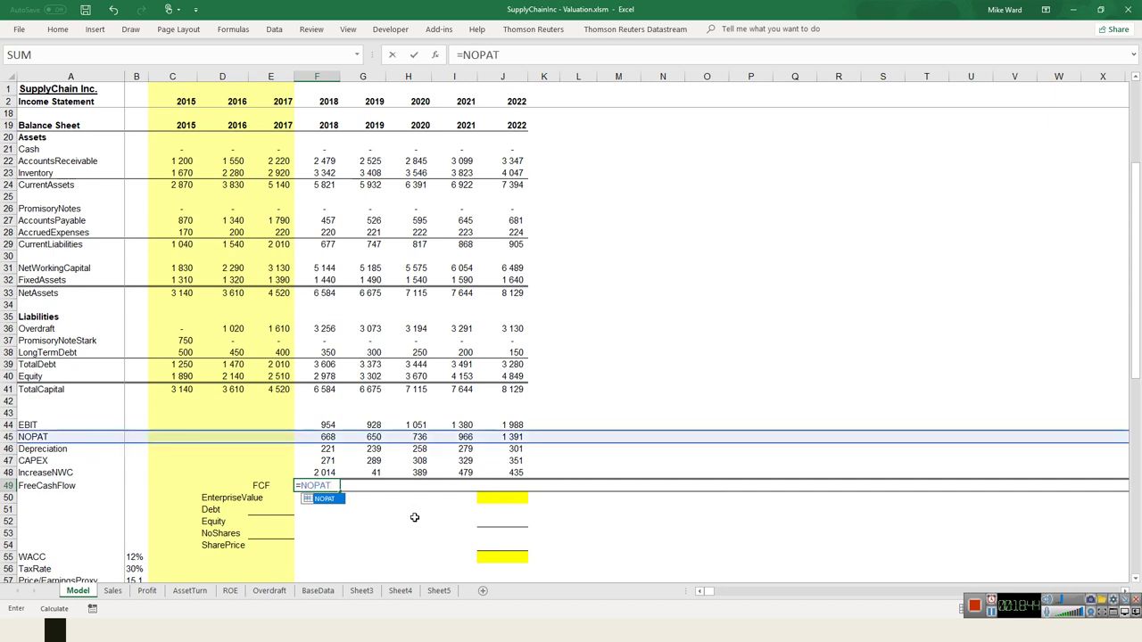
pyautogui.write('+ dep')
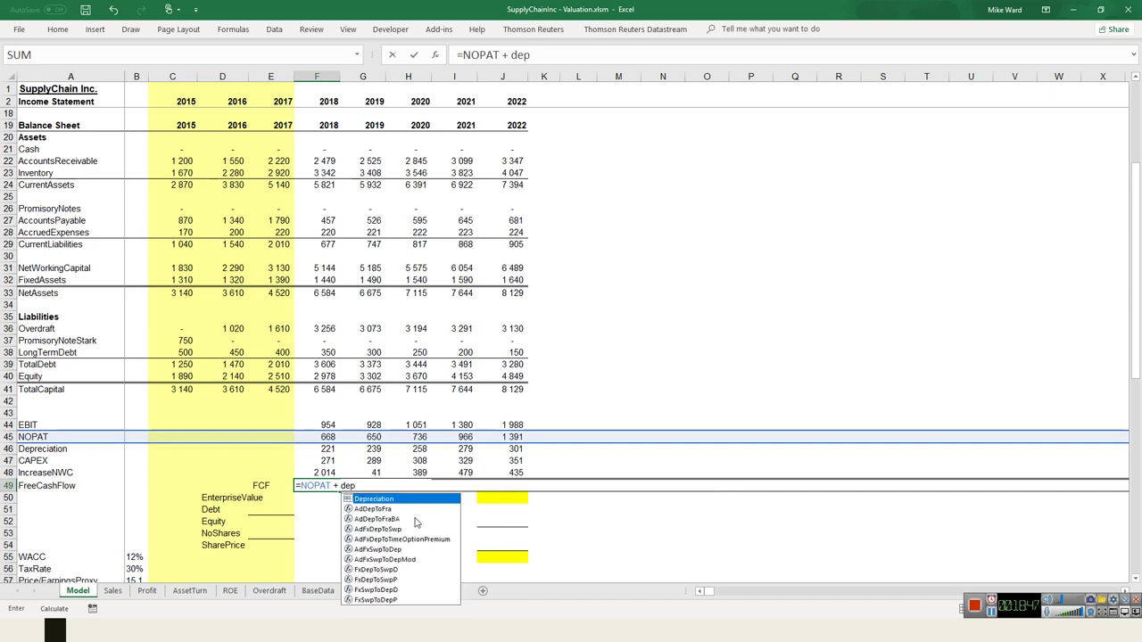
pyautogui.press('Tab')
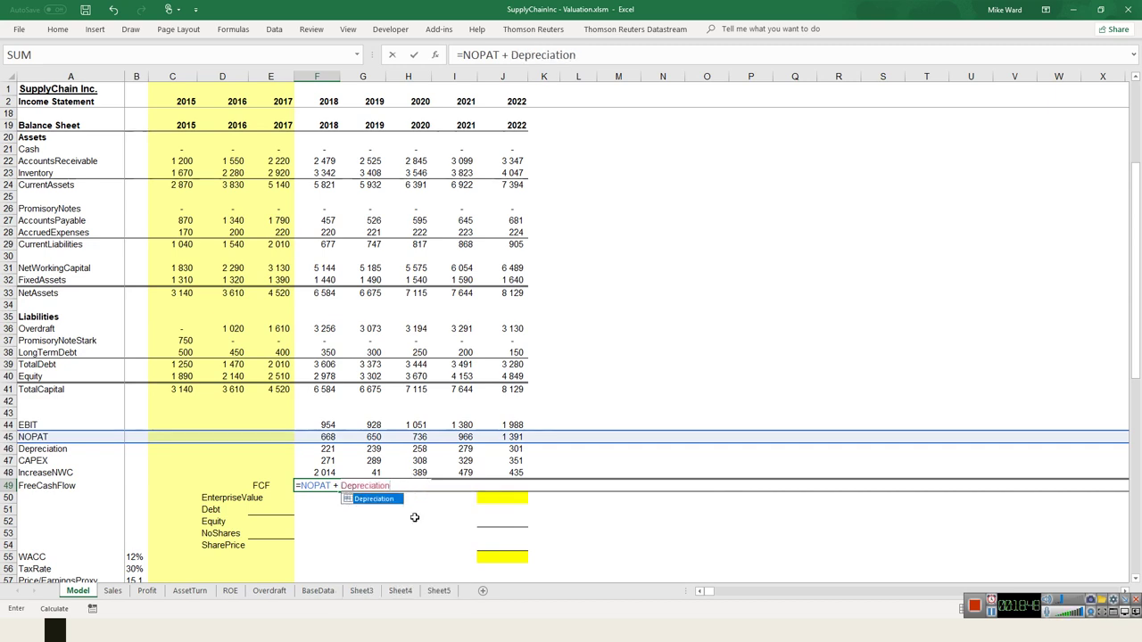
pyautogui.write('- cap')
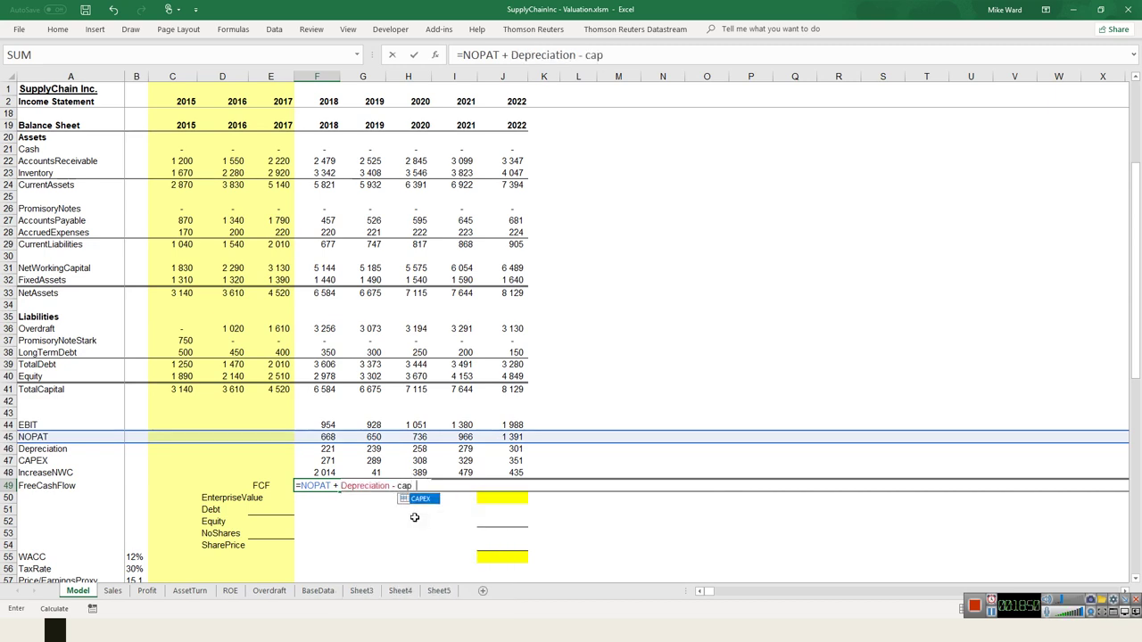
pyautogui.write('e')
pyautogui.press('Tab')
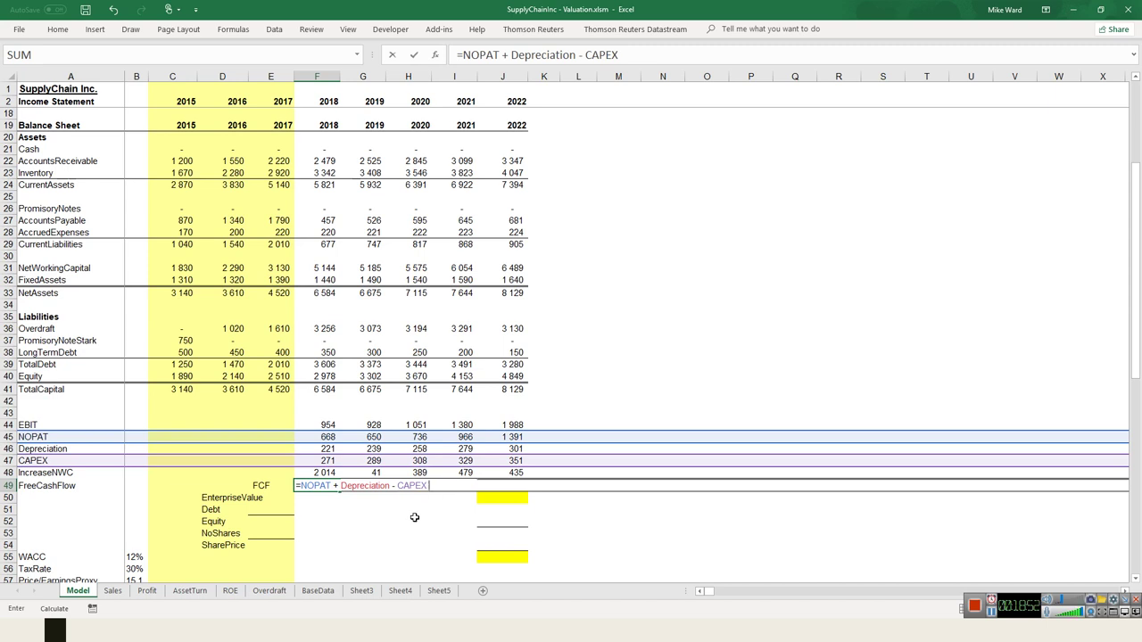
pyautogui.write('- incn')
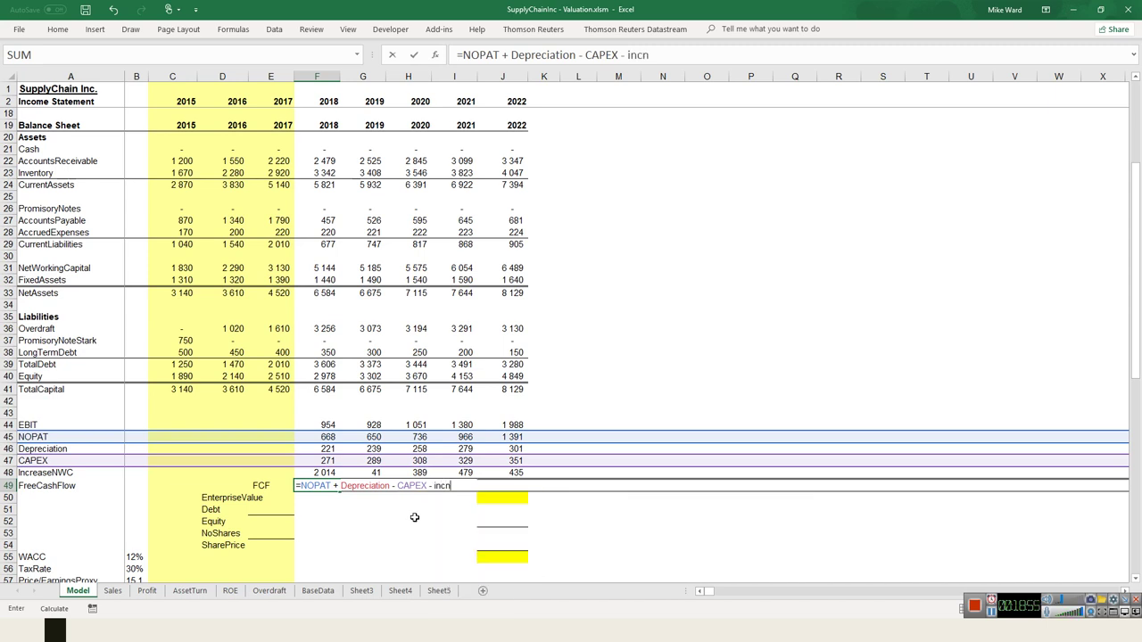
pyautogui.press('BackSpace')
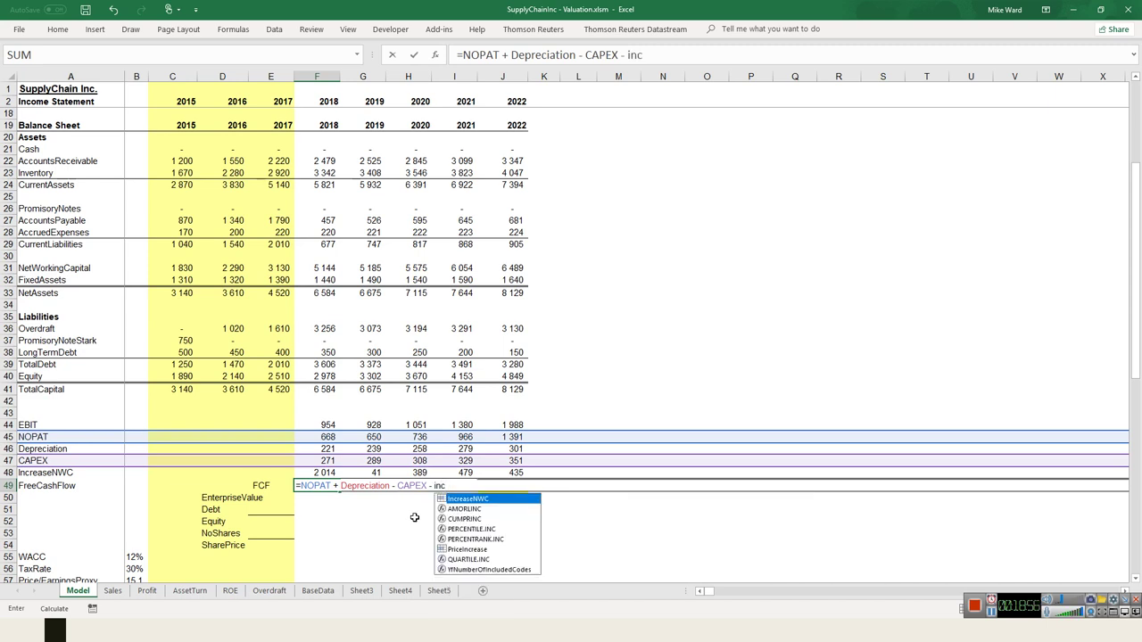
pyautogui.doubleClick(486, 501)
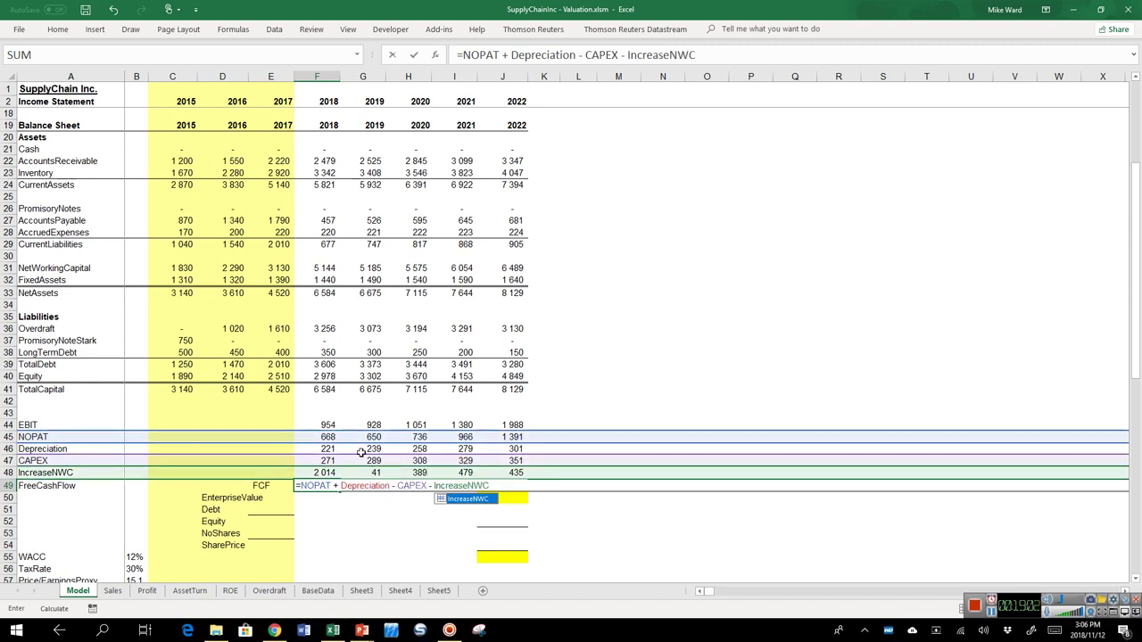
pyautogui.scroll(5, 639, 380)
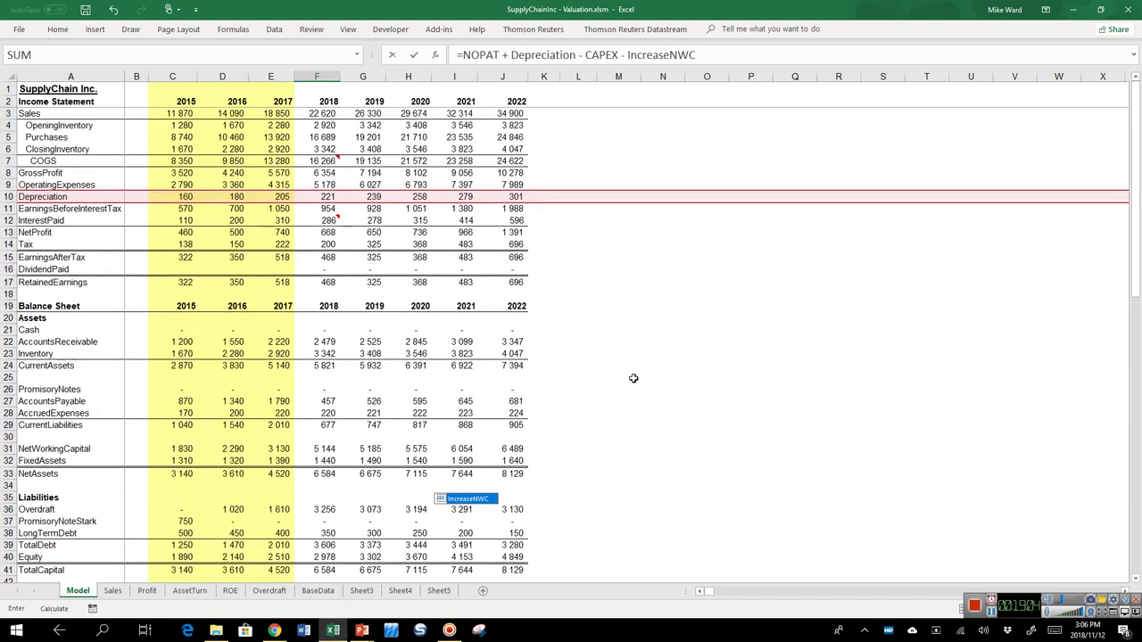
pyautogui.scroll(-5, 462, 219)
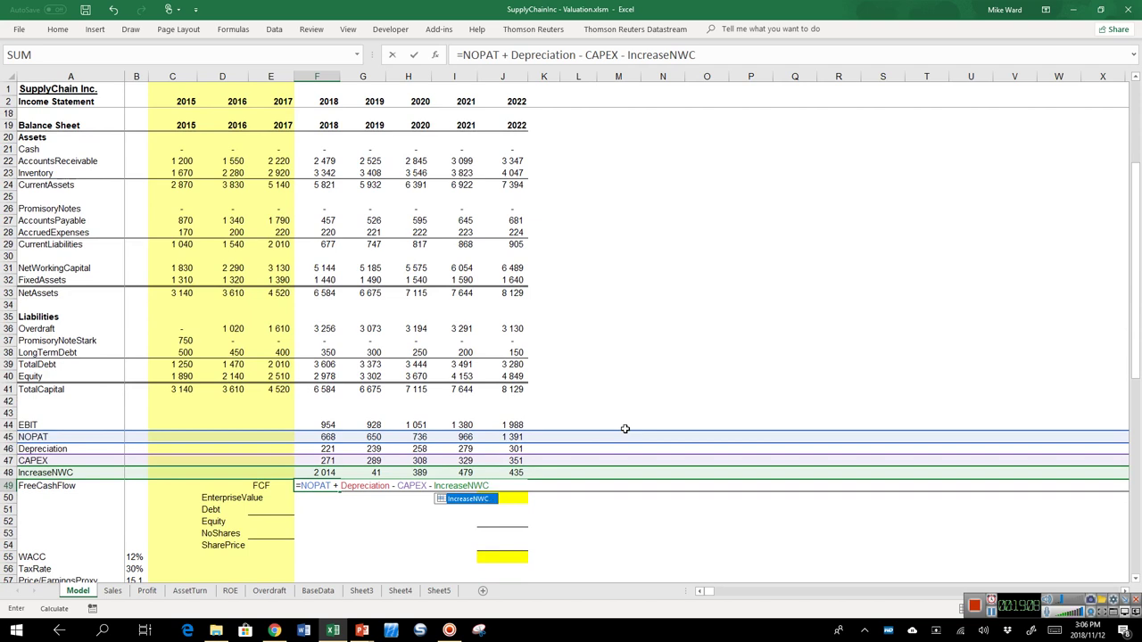
pyautogui.hotkey('ctrl', 'Return')
# Copy the FreeCashFlow formula from F49 across to J49 for the remaining forecast years
pyautogui.hotkey('ctrl', 'c')
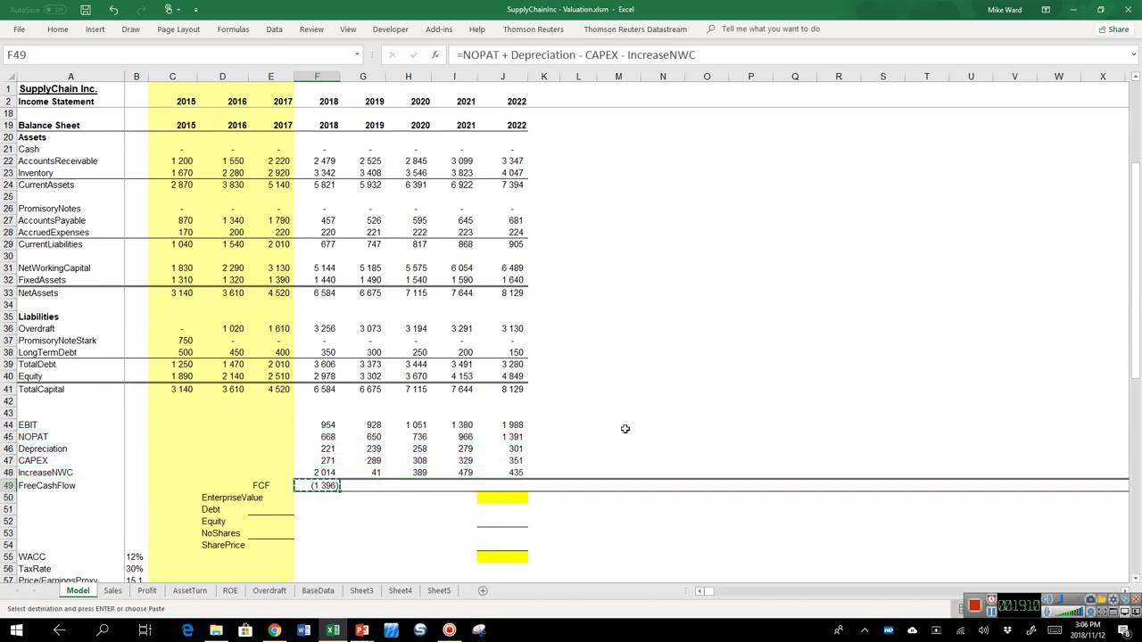
pyautogui.hotkey('shift', 'Right')
pyautogui.hotkey('shift', 'Right')
pyautogui.hotkey('shift', 'Right')
pyautogui.hotkey('shift', 'Right')
pyautogui.hotkey('ctrl', 'v')
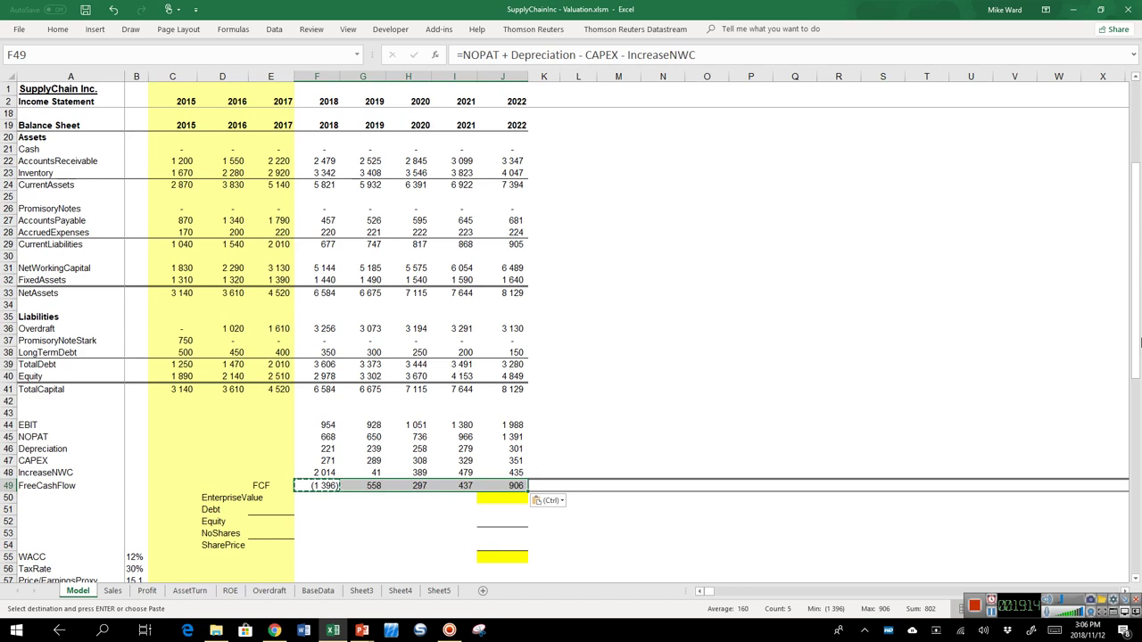
# Enter 8% in cell K50, just below and beyond the 2022 free cash flow
pyautogui.moveTo(1138, 341); pyautogui.dragTo(1138, 371)
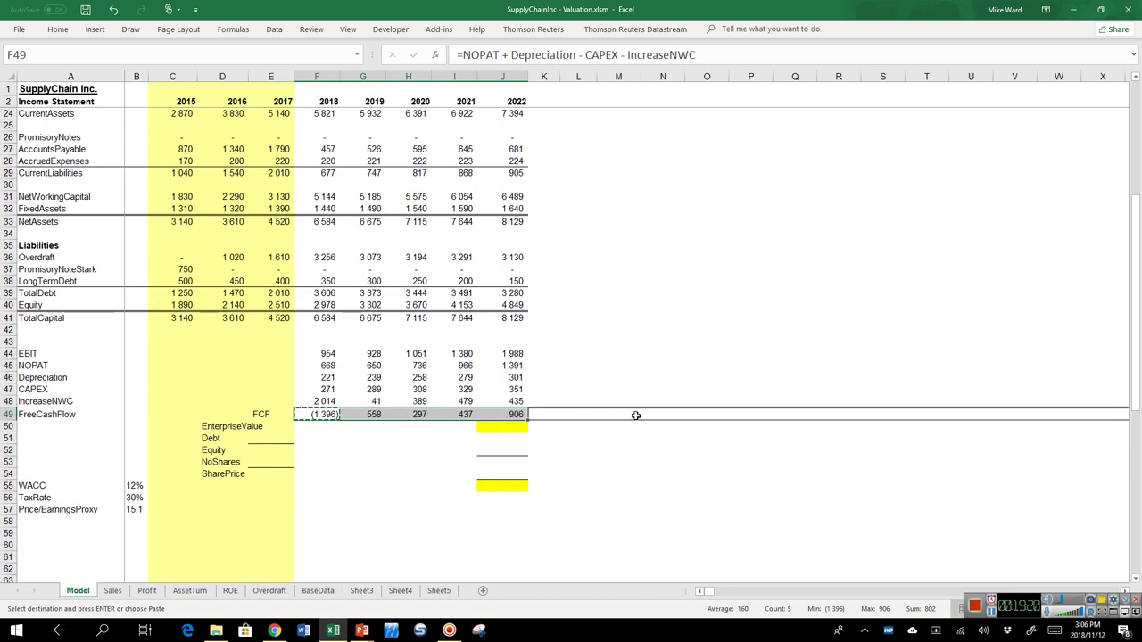
pyautogui.click(553, 428)
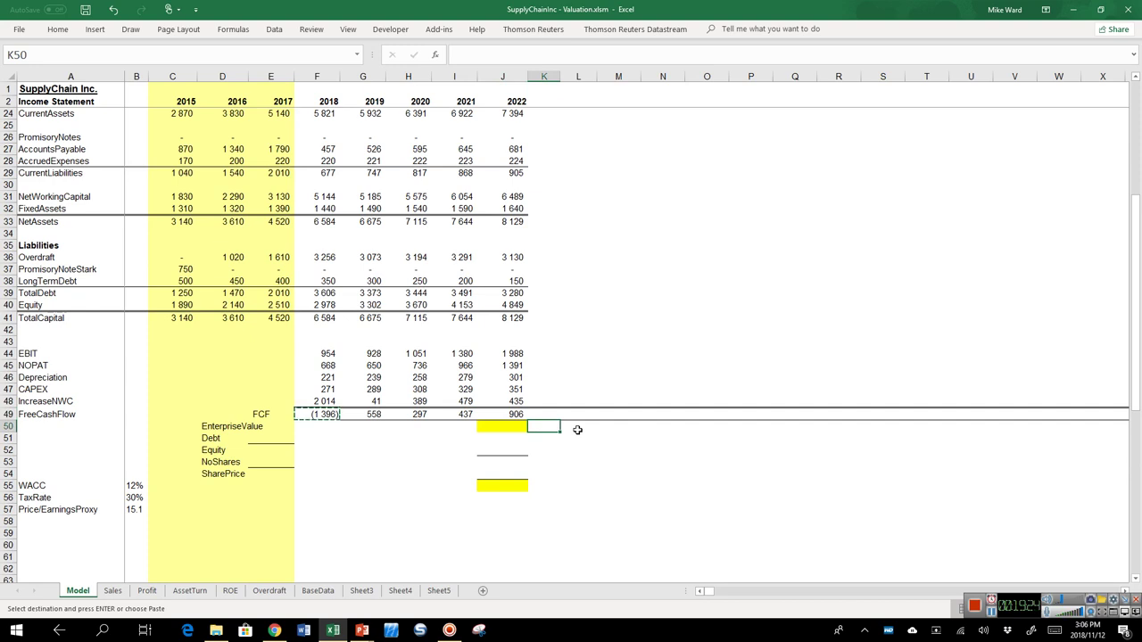
pyautogui.write('8%')
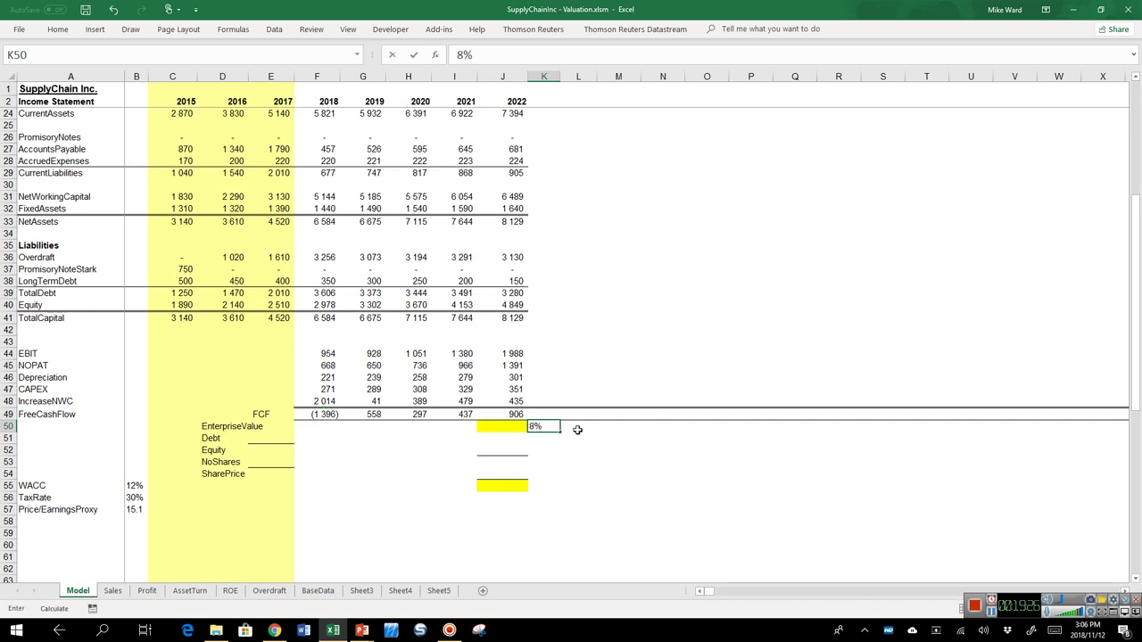
pyautogui.press('Up')
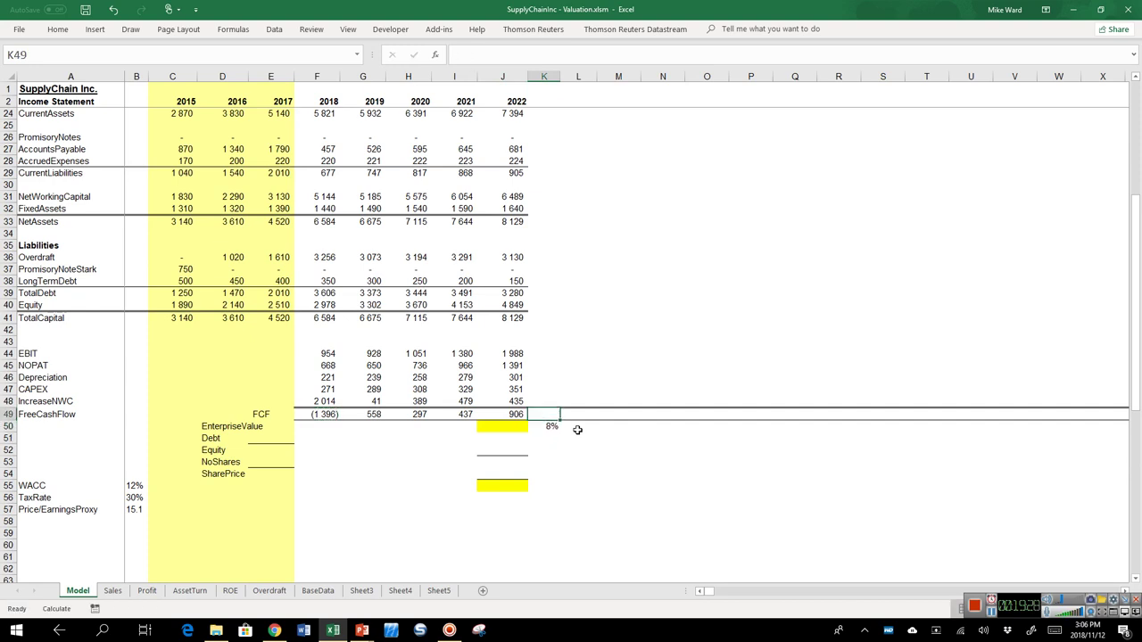
# Enter the formula =J49*(1+K50) in K49 to grow the free cash flow beyond 2022
pyautogui.write('=')
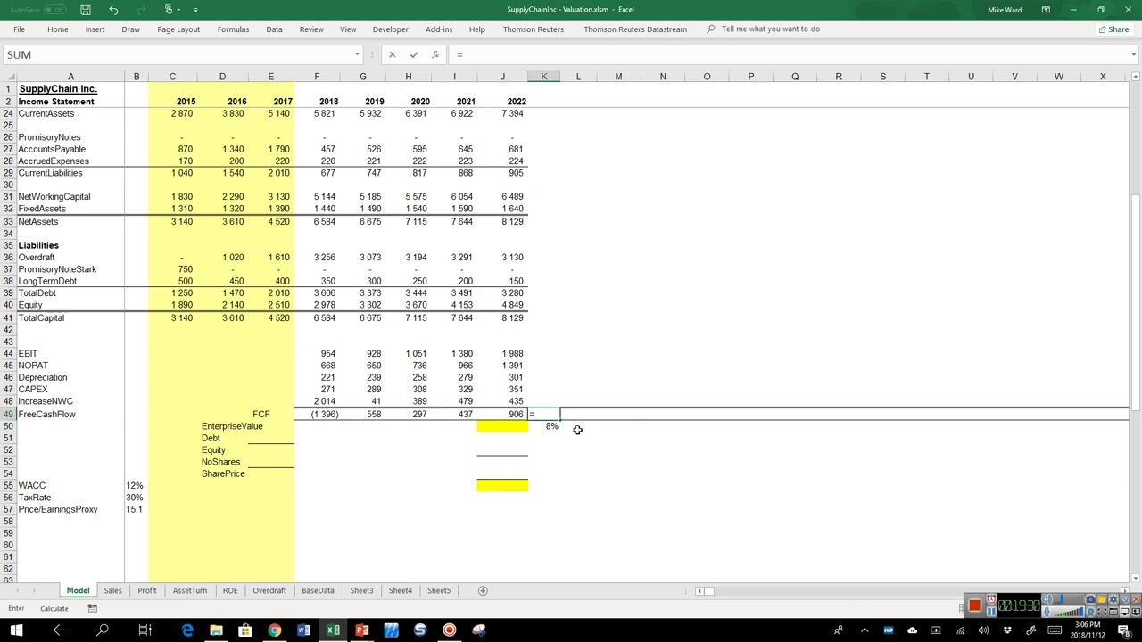
pyautogui.press('Left')
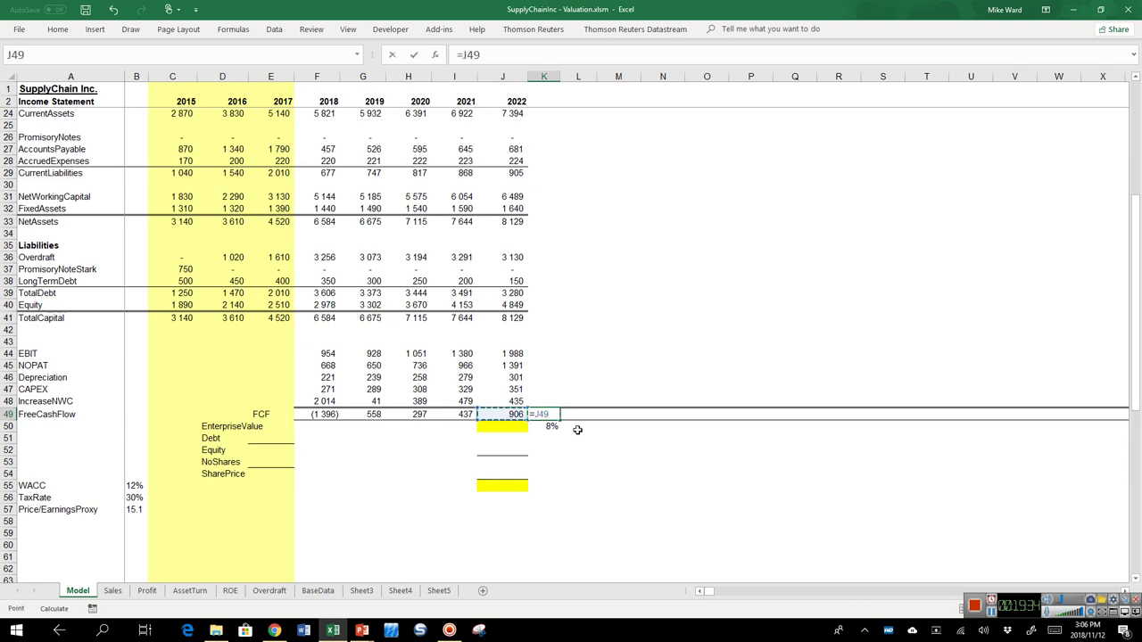
pyautogui.write('*(1+')
pyautogui.press('Down')
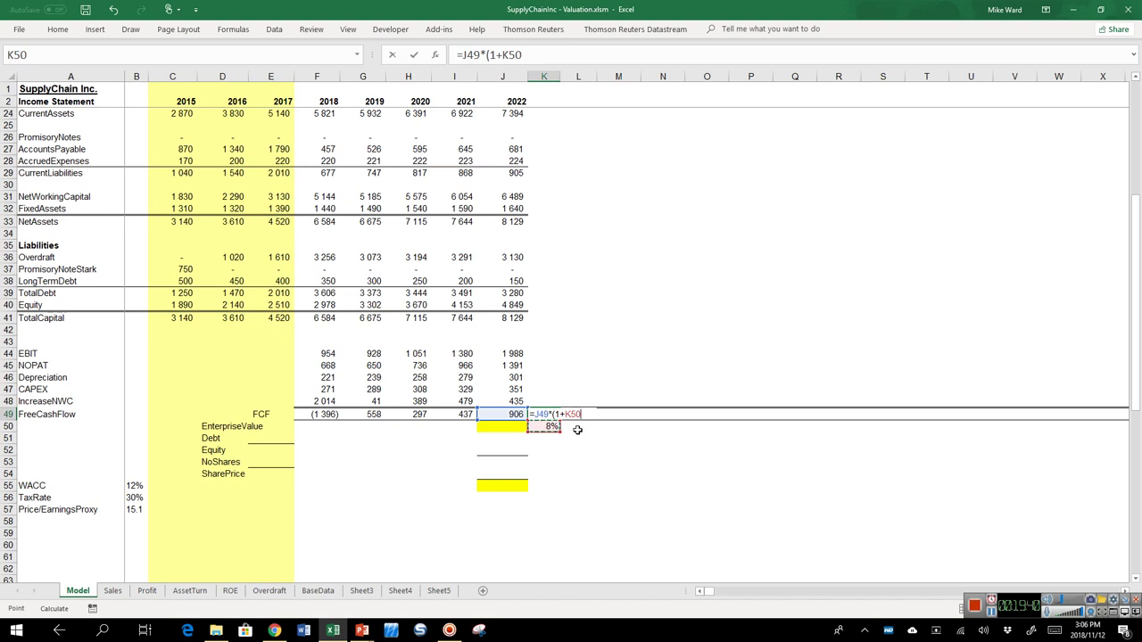
pyautogui.write(')')
pyautogui.press('Return')
pyautogui.press('Up')
# Copy the cash flow formula and growth rate in K49:K50 across 200 columns, through column HB
pyautogui.hotkey('shift', 'Down')
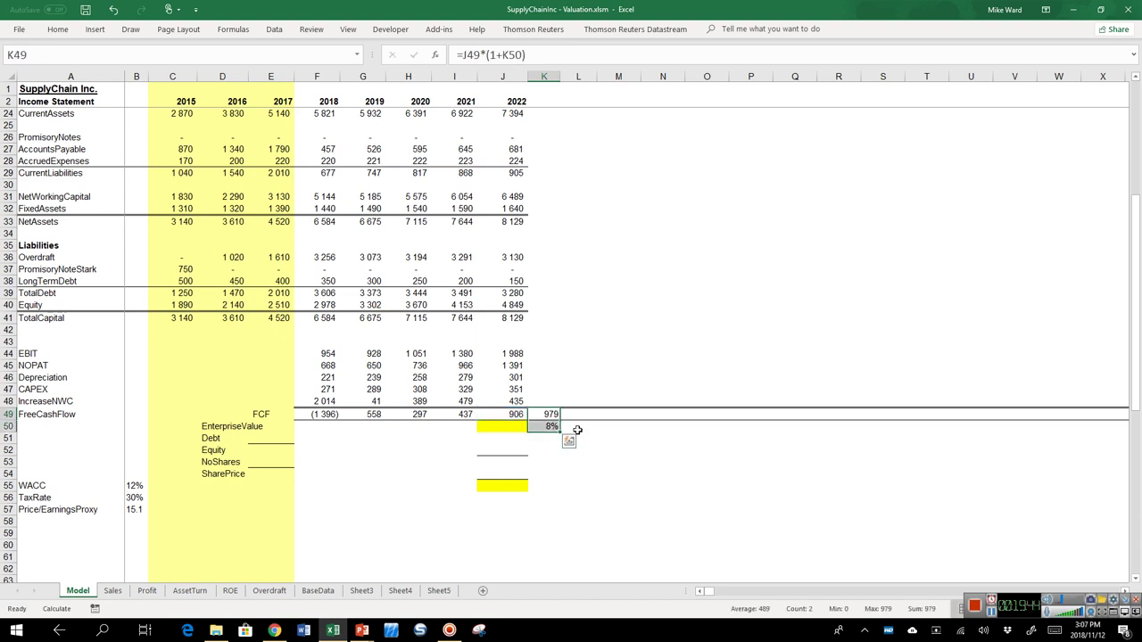
pyautogui.hotkey('ctrl', 'c')
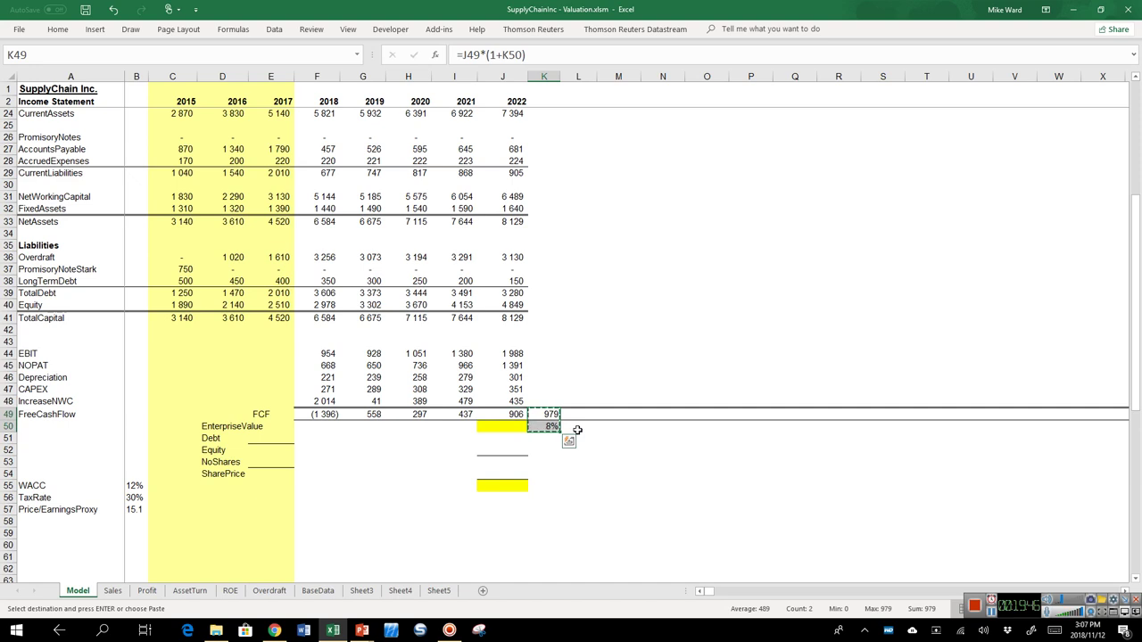
pyautogui.hotkey('ctrl', 'shift', 'Right')
pyautogui.hotkey('shift', 'Right')
pyautogui.hotkey('shift', 'Left')
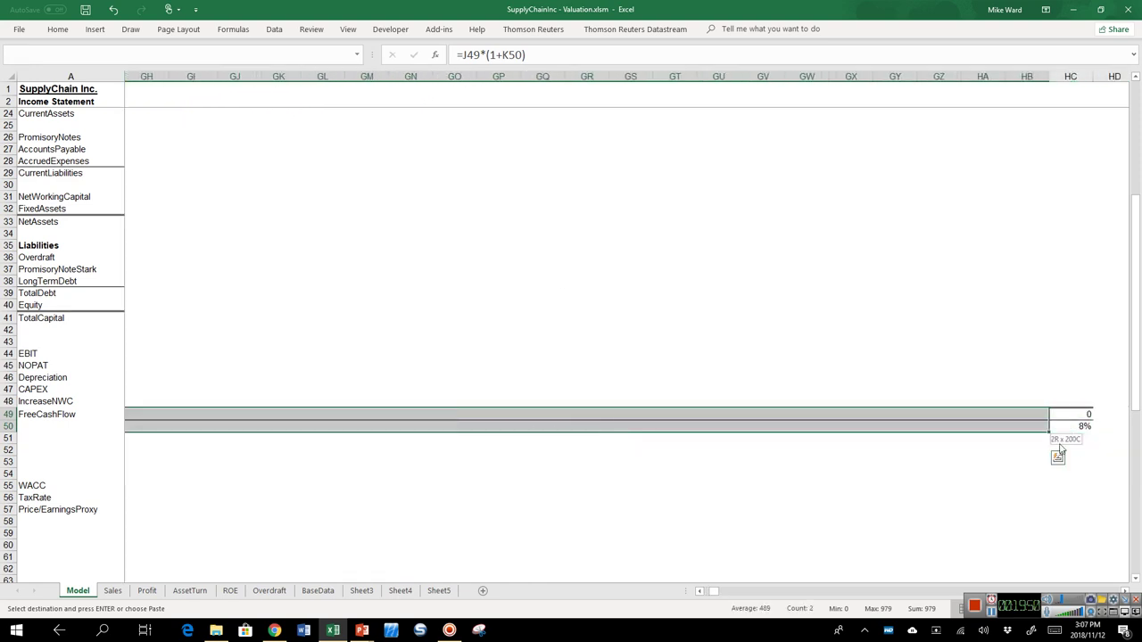
pyautogui.hotkey('ctrl', 'v')
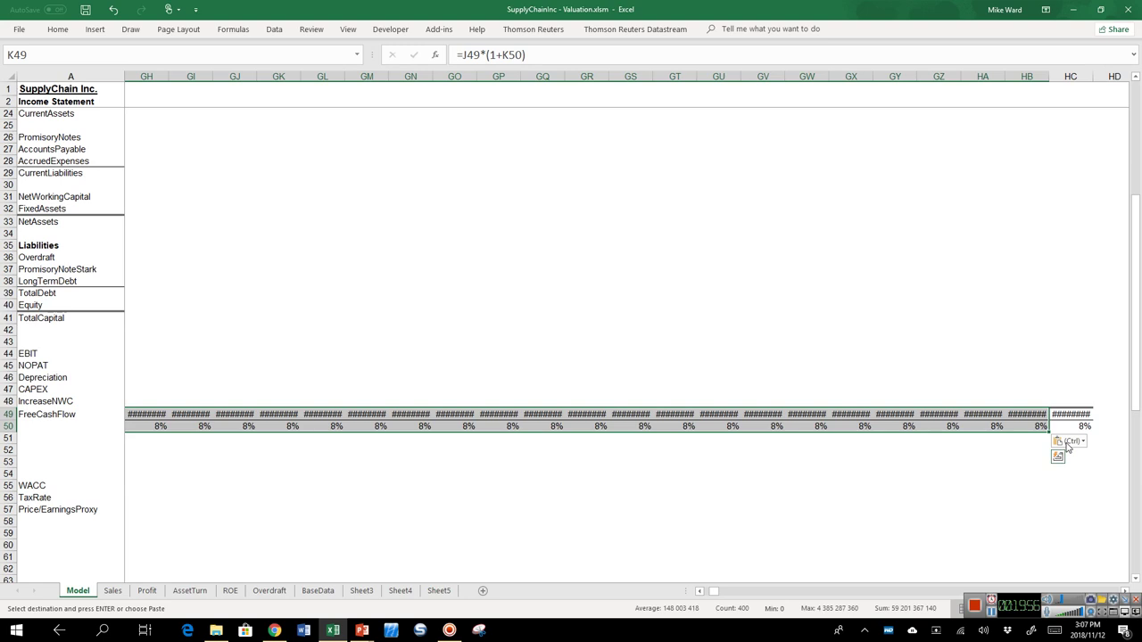
# Set the growth rates in L50, M50 and N50 to 7%, 6% and 5%
pyautogui.press('Left')
pyautogui.press('Left')
pyautogui.press('Left')
pyautogui.press('Left')
pyautogui.press('Left')
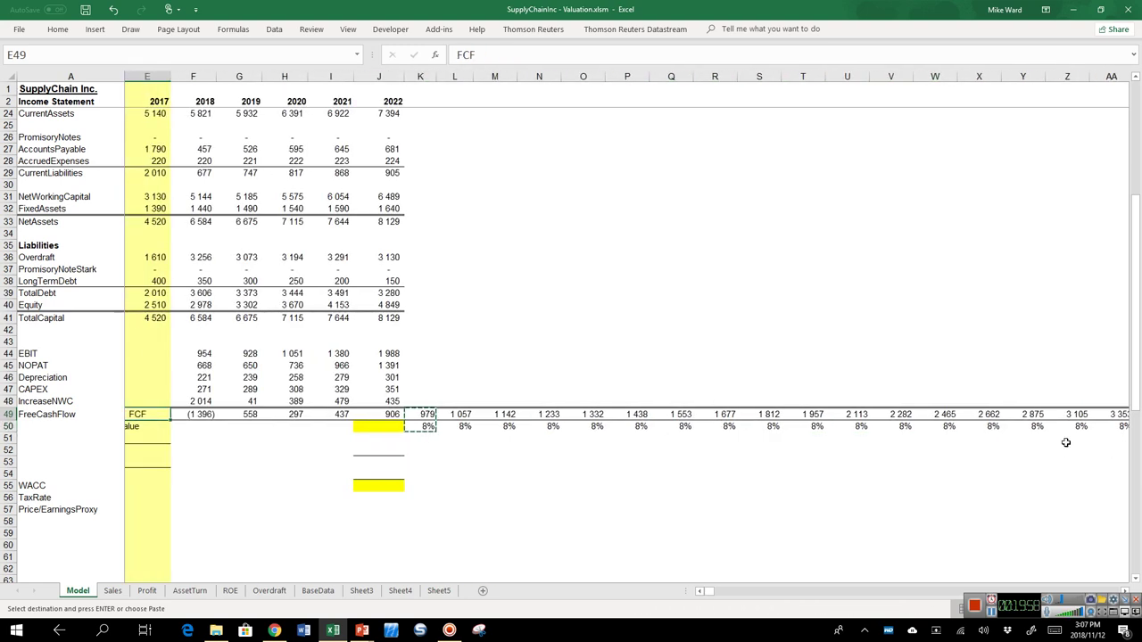
pyautogui.press('Right')
pyautogui.press('Right')
pyautogui.press('Right')
pyautogui.press('Right')
pyautogui.press('Right')
pyautogui.press('Right')
pyautogui.press('Right')
pyautogui.press('Right')
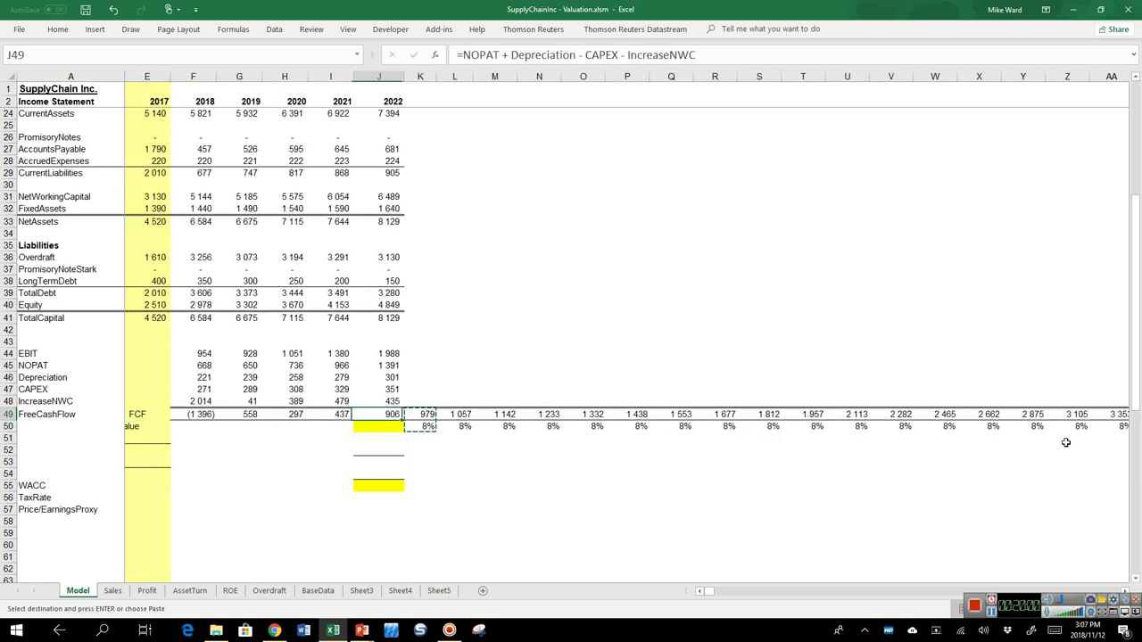
pyautogui.press('Down')
pyautogui.press('Left')
pyautogui.press('Left')
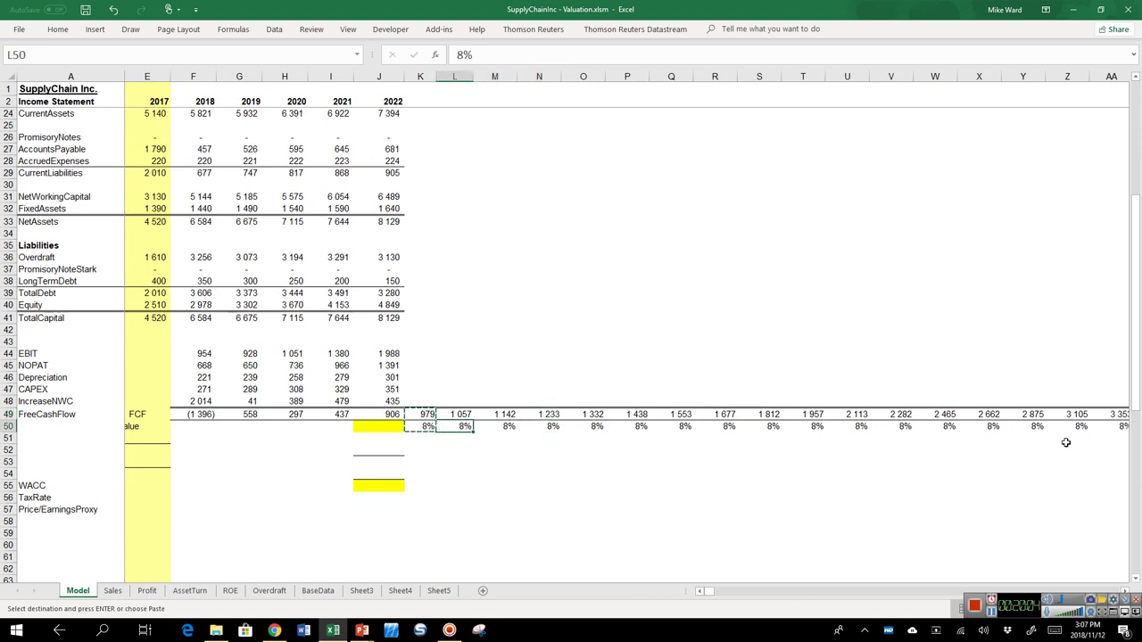
pyautogui.write('=')
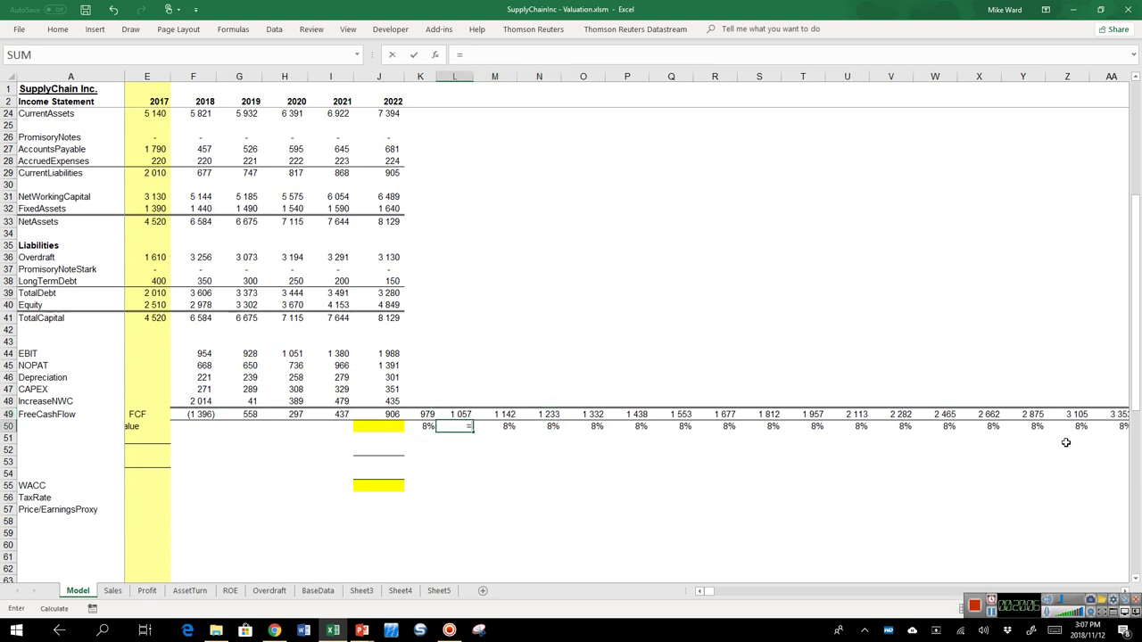
pyautogui.write('7%')
pyautogui.press('Tab')
pyautogui.write('6%')
pyautogui.press('Tab')
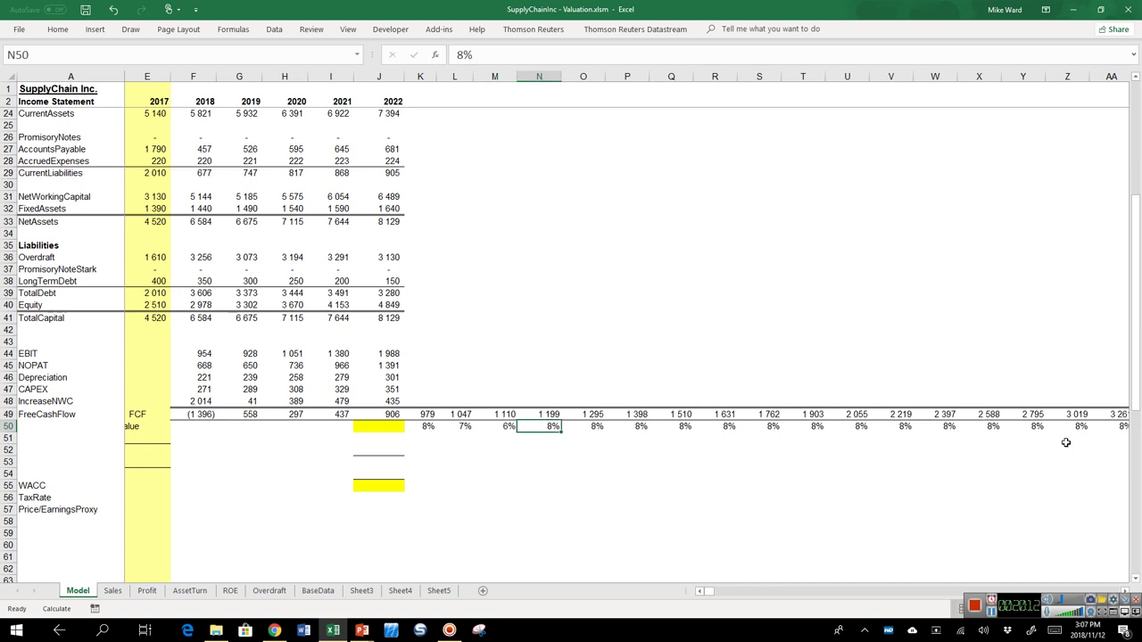
pyautogui.write('5%')
pyautogui.press('Tab')
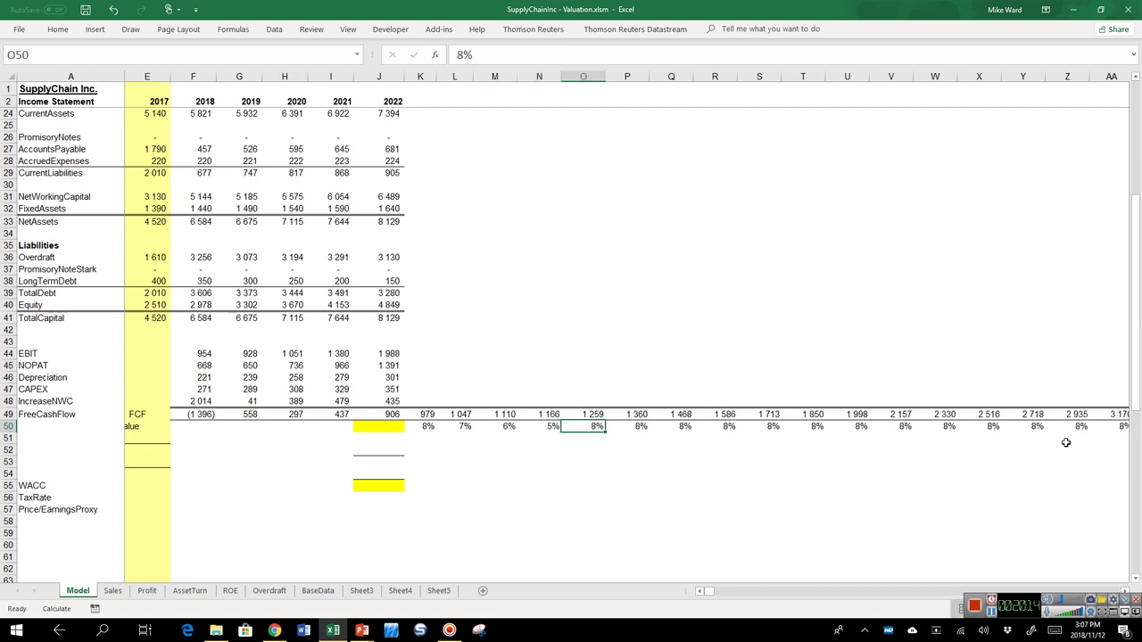
# Enter =N50 in growth rate cell O50 and copy it across the row to HC50
pyautogui.write('=')
pyautogui.press('Left')
pyautogui.hotkey('ctrl', 'Return')
pyautogui.hotkey('ctrl', 'c')
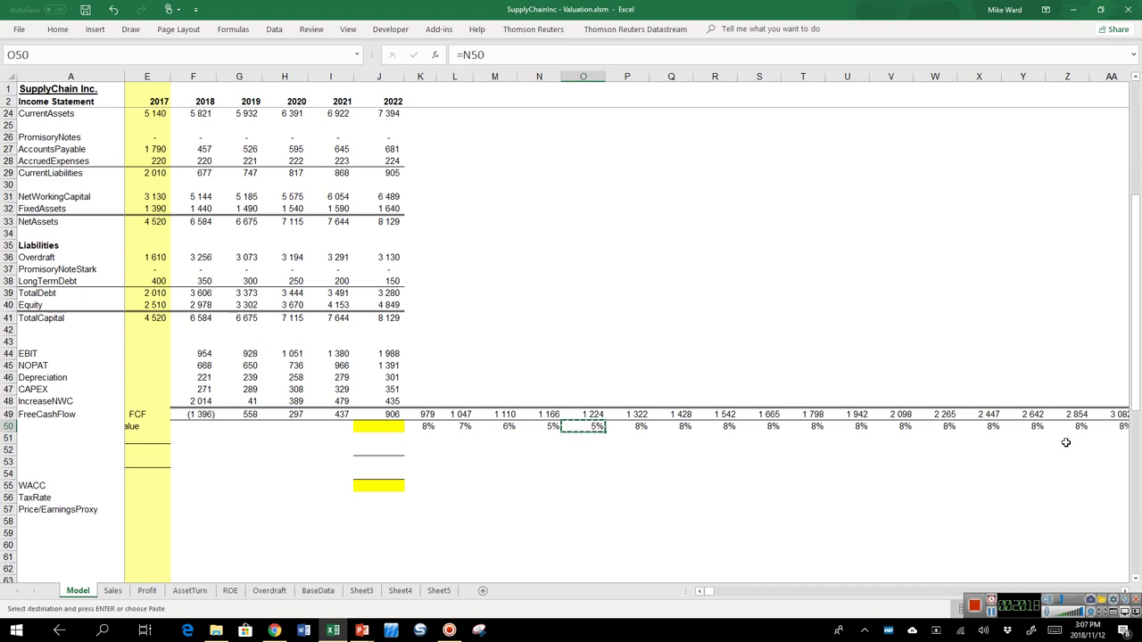
pyautogui.hotkey('ctrl', 'shift', 'Right')
pyautogui.hotkey('ctrl', 'v')
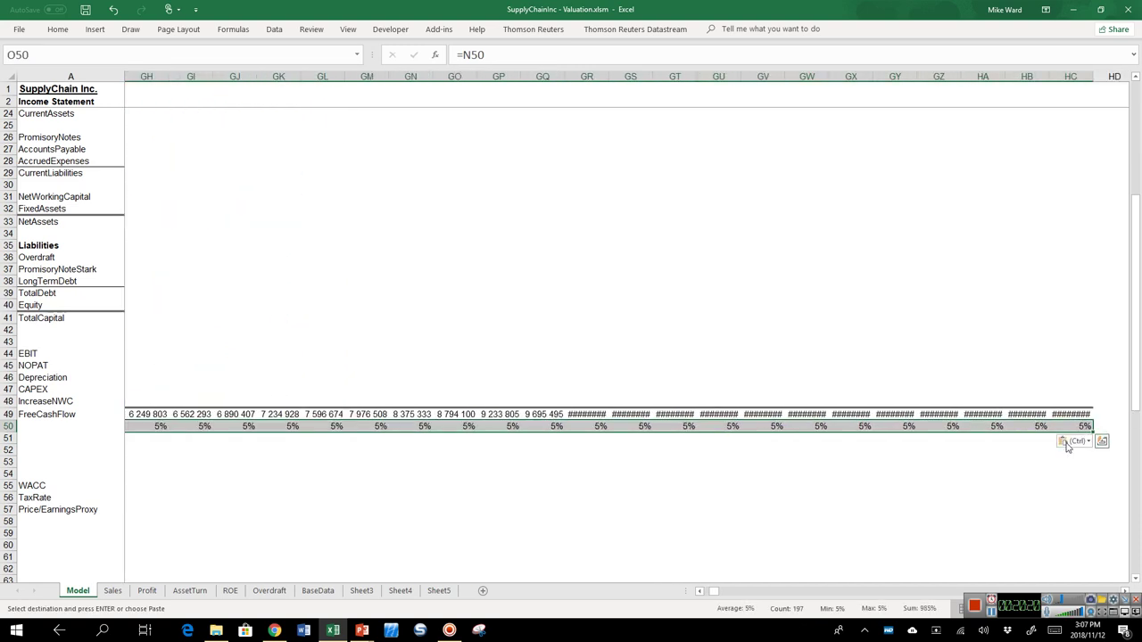
# Review the growth rates along row 50 and the extended free cash flows above them
pyautogui.press('Left')
pyautogui.press('Left')
pyautogui.press('Left')
pyautogui.press('Left')
pyautogui.press('Left')
pyautogui.press('Left')
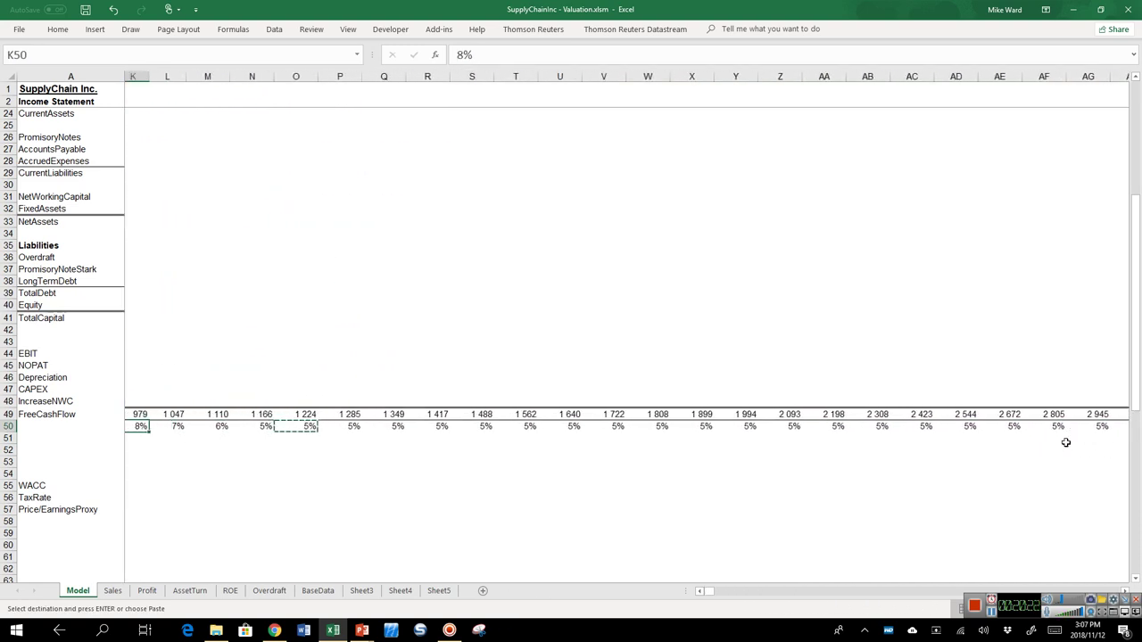
pyautogui.press('Left')
pyautogui.press('Right')
pyautogui.press('Right')
pyautogui.press('Right')
pyautogui.press('Right')
pyautogui.press('Right')
pyautogui.press('Right')
pyautogui.press('Right')
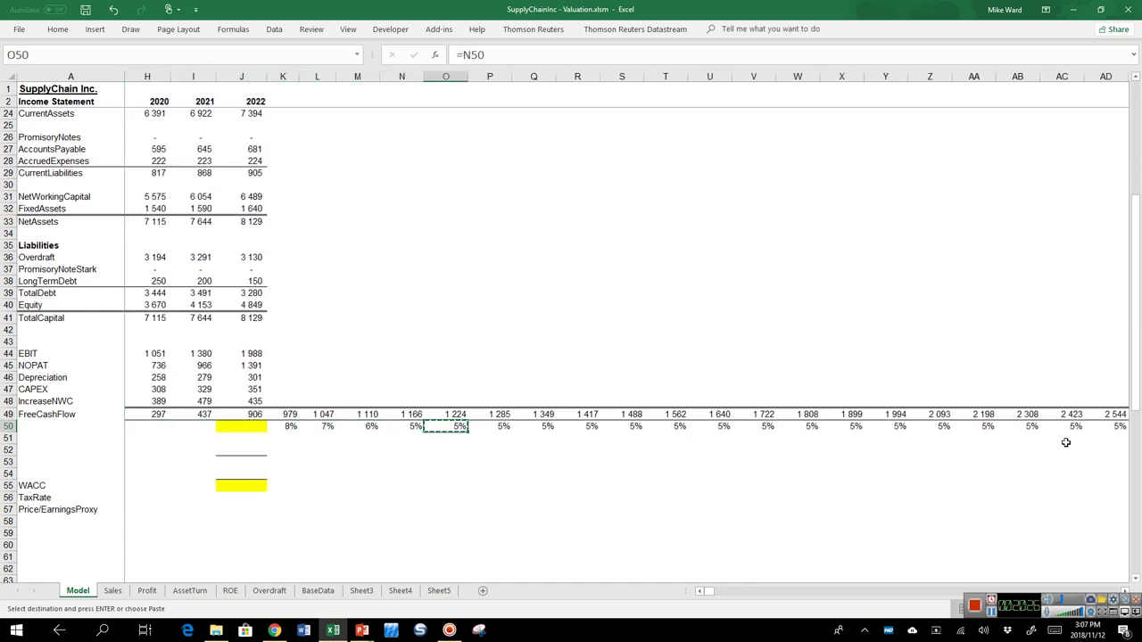
pyautogui.press('Left')
pyautogui.press('Left')
pyautogui.press('Left')
pyautogui.press('Left')
pyautogui.press('Left')
pyautogui.press('Left')
pyautogui.press('Left')
pyautogui.press('Left')
pyautogui.press('Left')
pyautogui.press('Left')
pyautogui.press('Left')
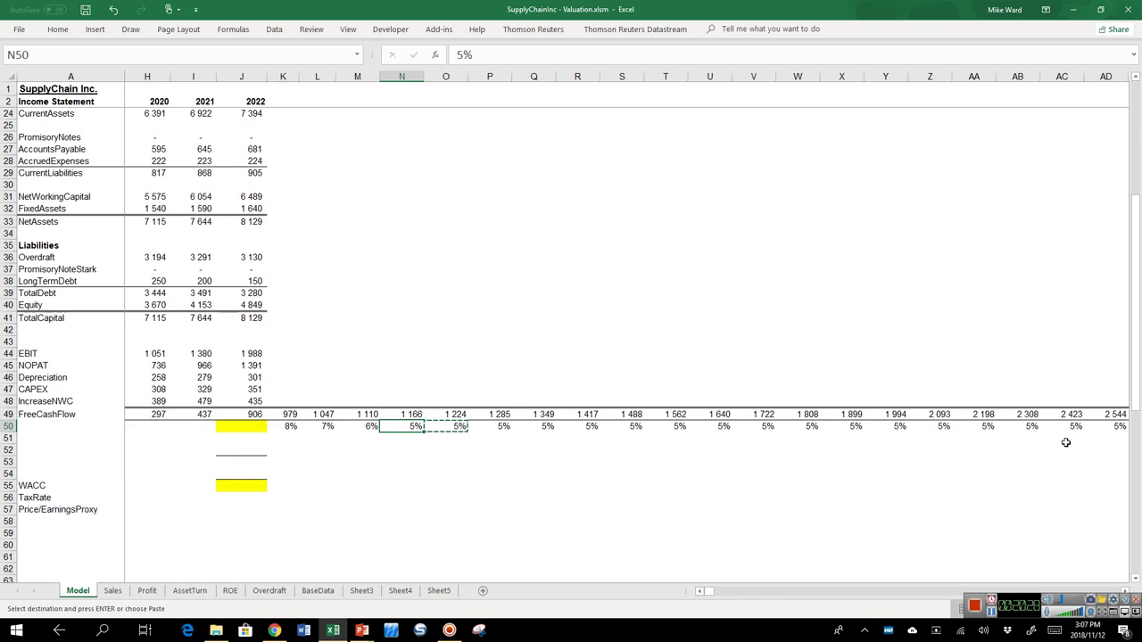
pyautogui.press('Left')
pyautogui.press('Left')
pyautogui.press('Left')
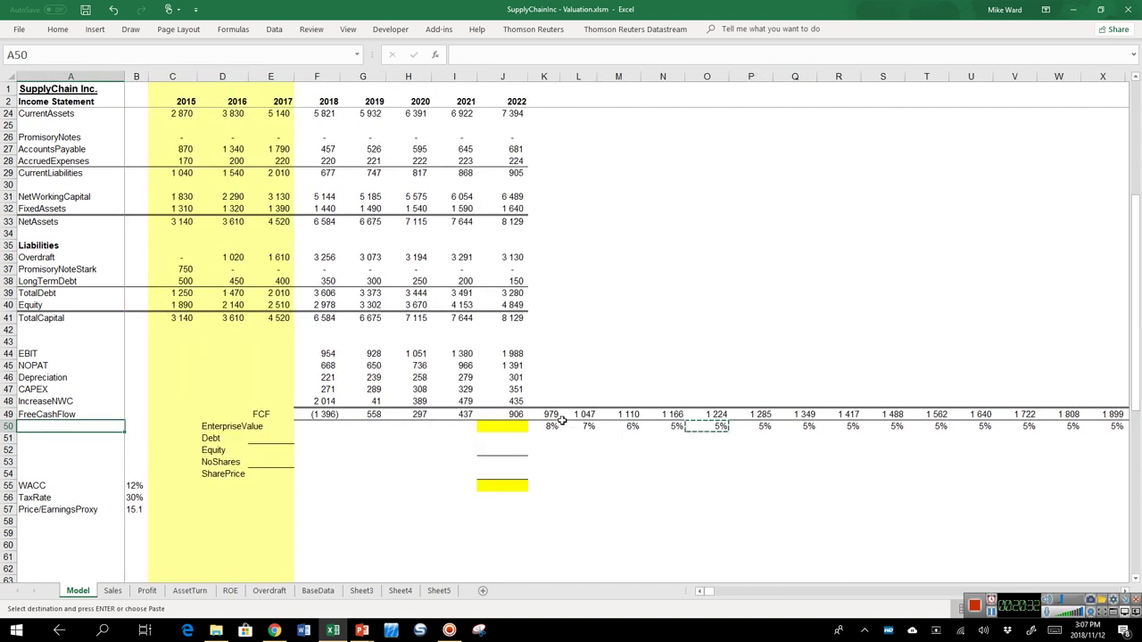
# Enter the formula =NPV(WACC,F49:HC49) in the 2017 EnterpriseValue cell E50
pyautogui.click(276, 429)
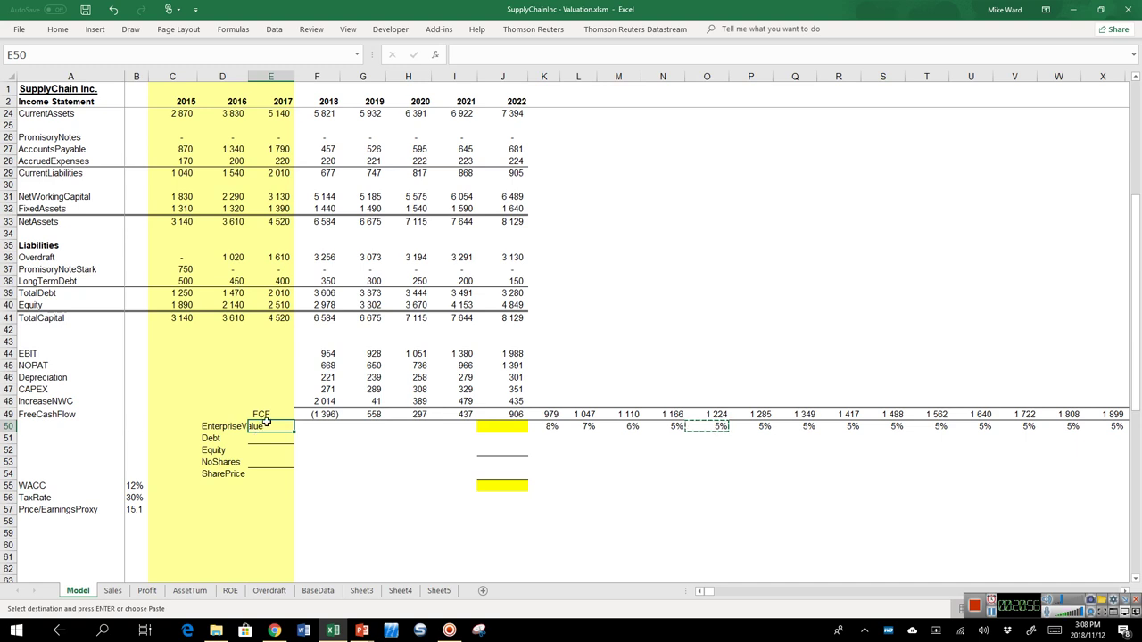
pyautogui.write('=')
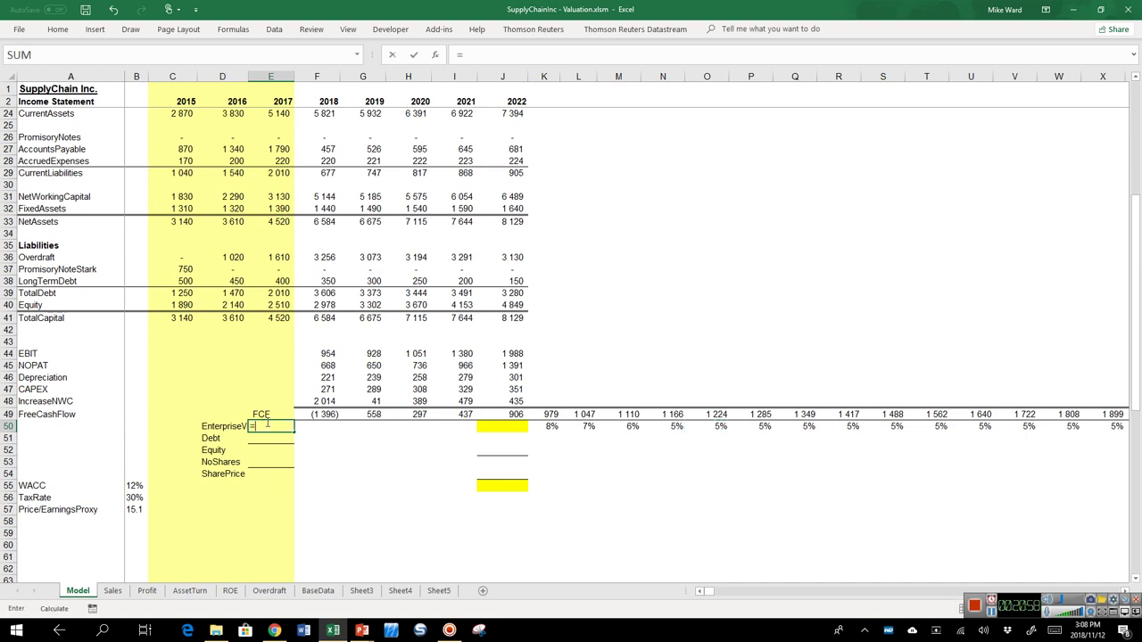
pyautogui.write('npv(')
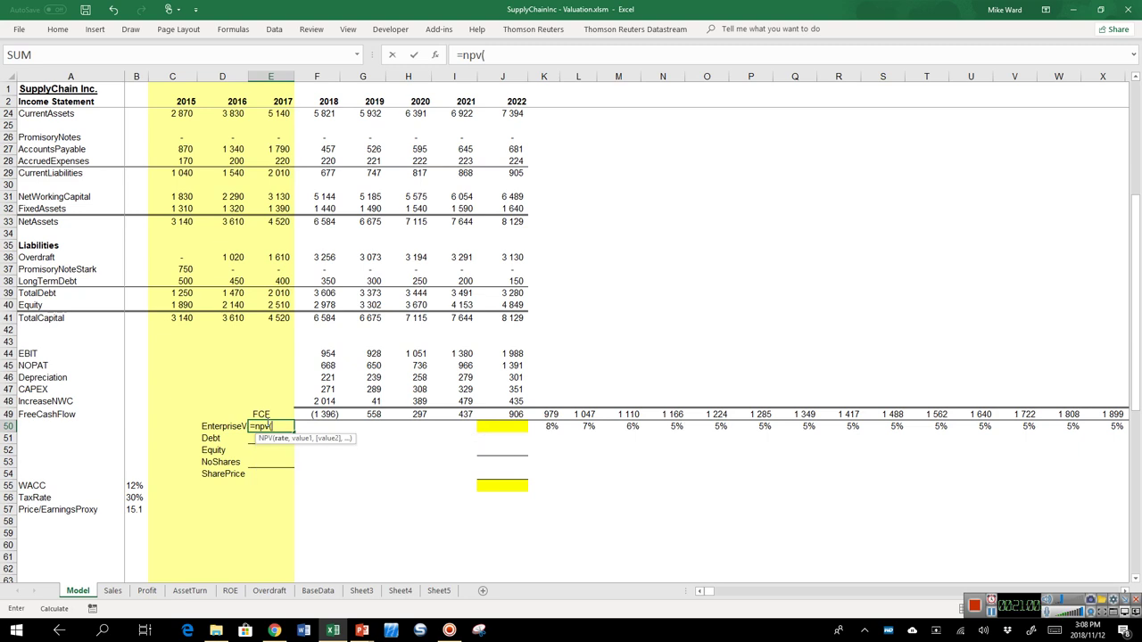
pyautogui.write('wacc')
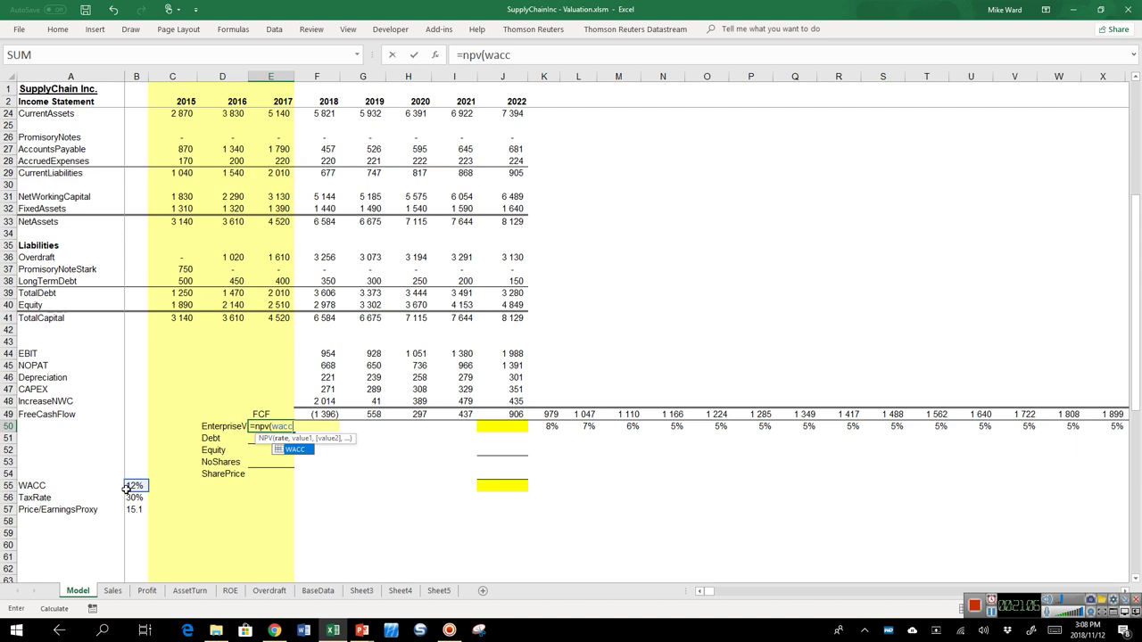
pyautogui.write(',')
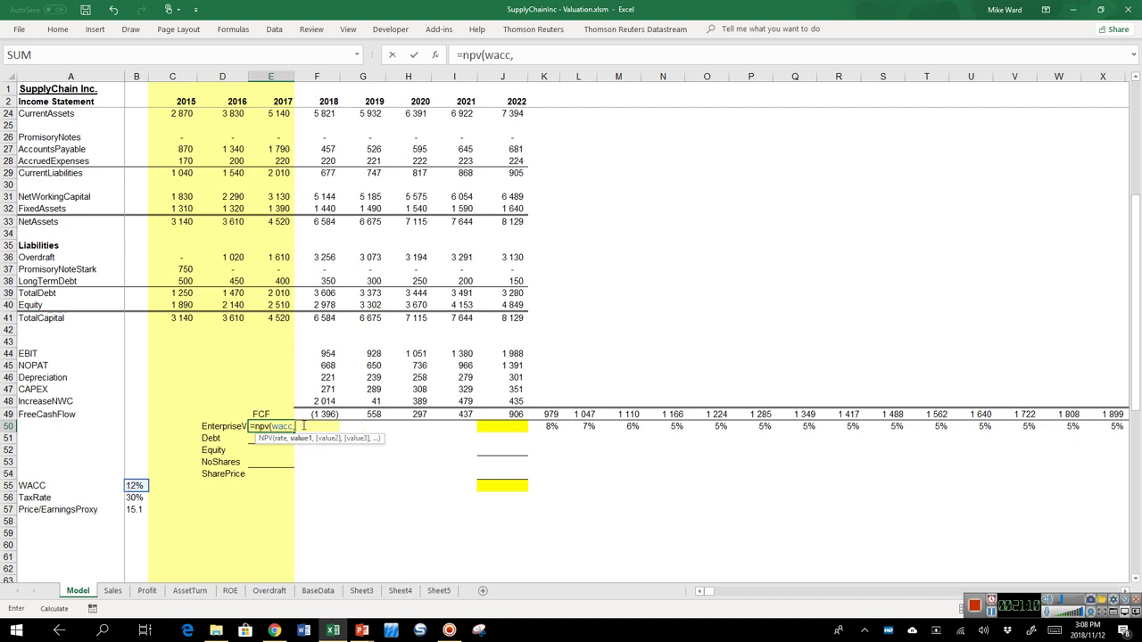
pyautogui.click(316, 414)
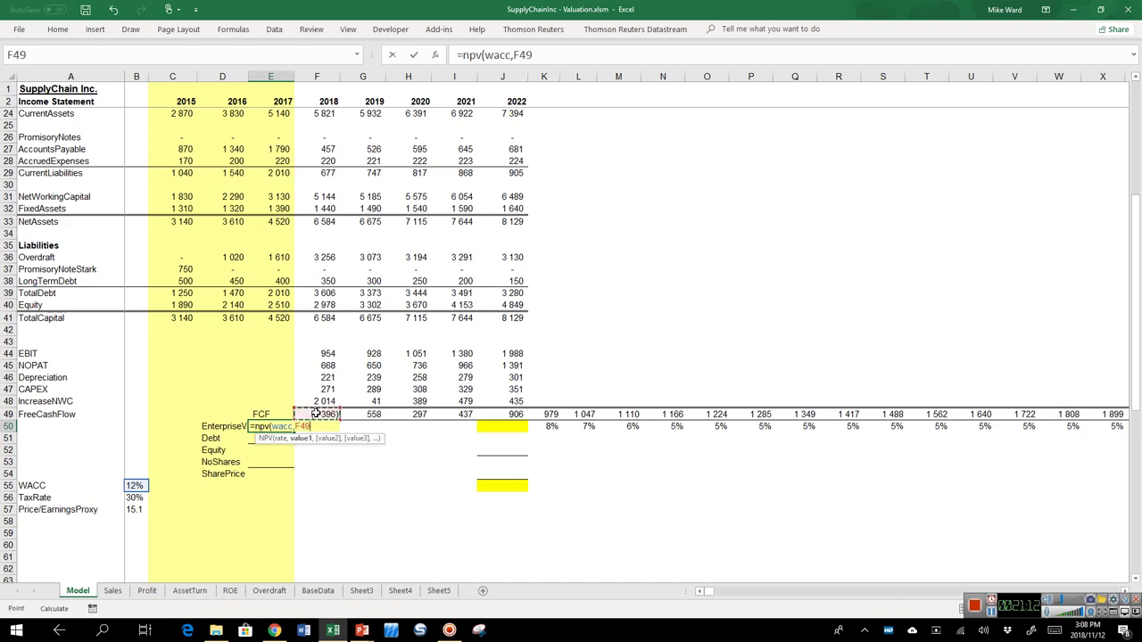
pyautogui.hotkey('ctrl', 'shift', 'Right')
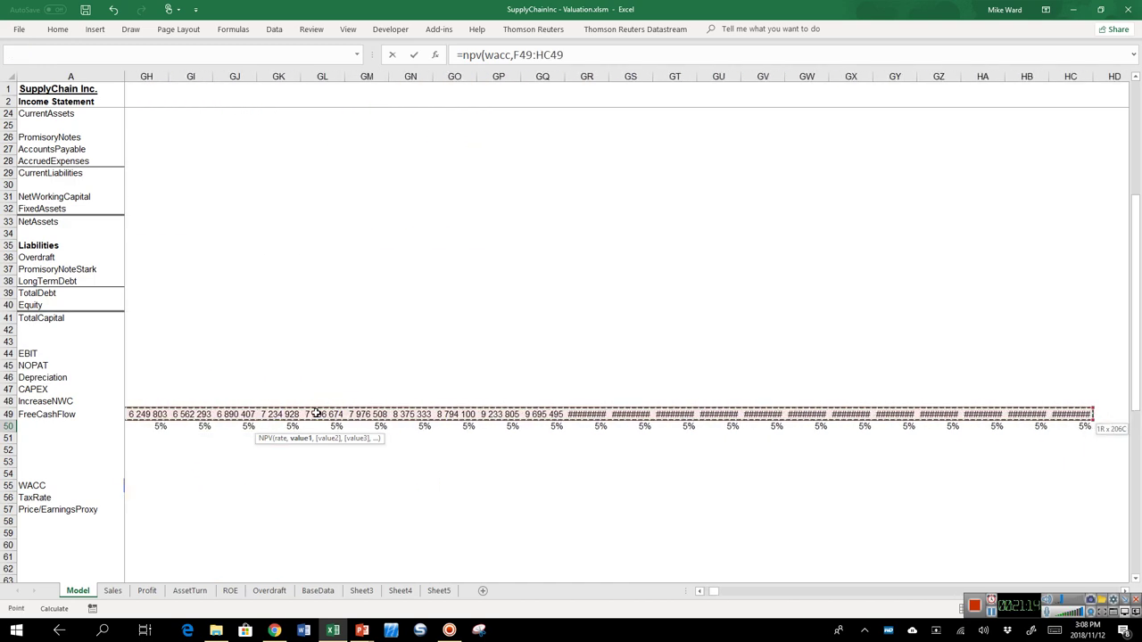
pyautogui.press('Return')
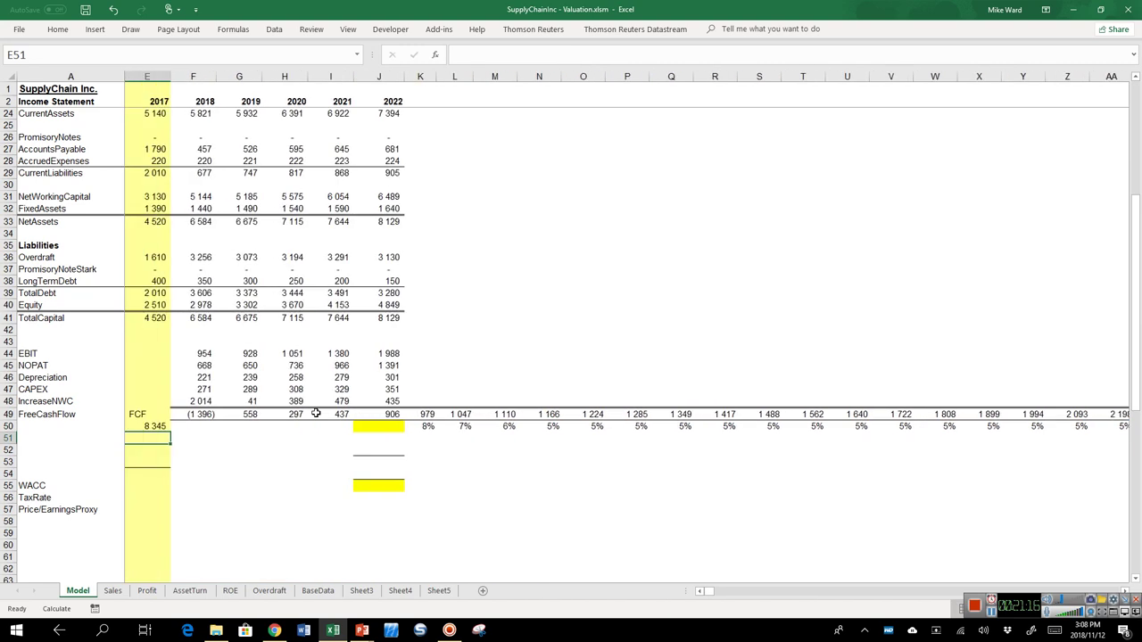
pyautogui.hotkey('ctrl', 'shift', '0')
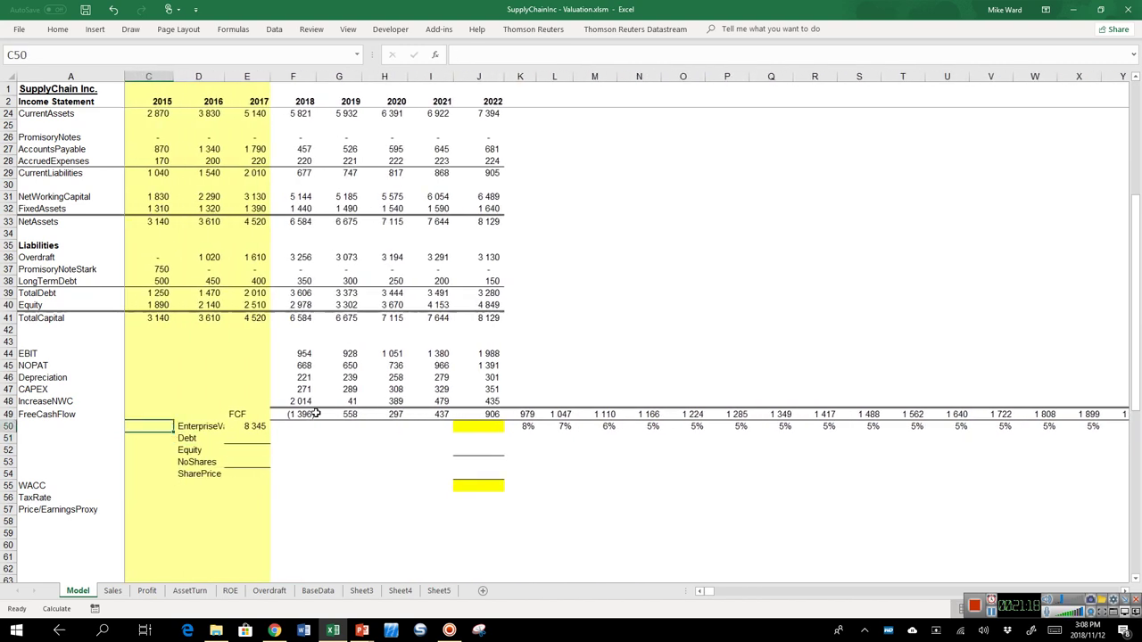
pyautogui.press('Up')
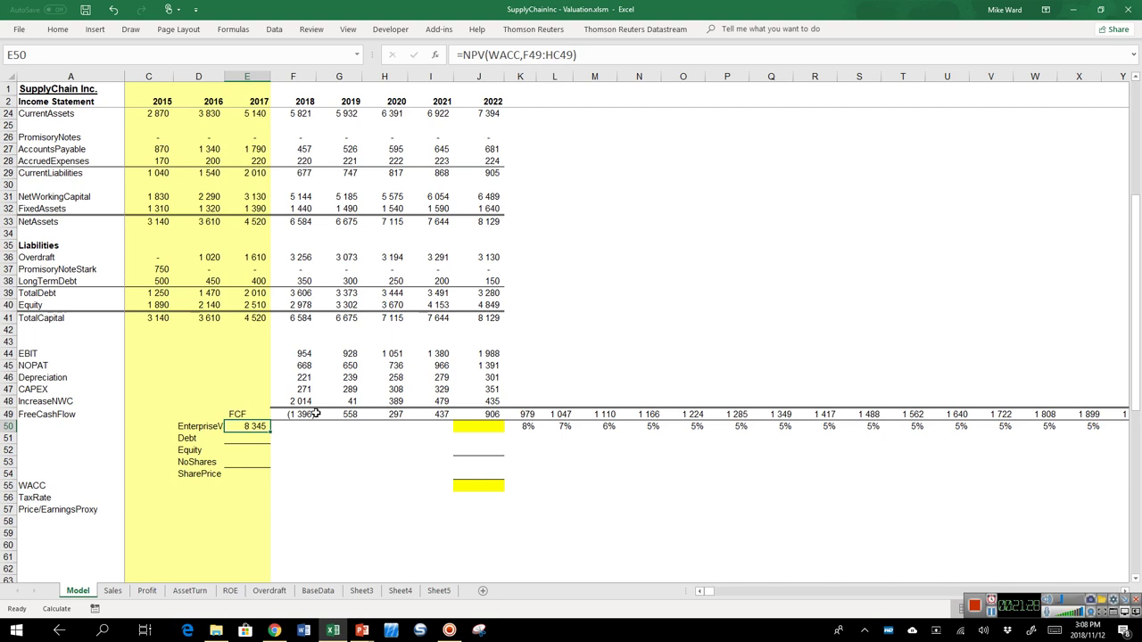
# Examine the FreeCashFlow row from the forecast years into the extended years as far as P49
pyautogui.press('Up')
pyautogui.press('Right')
pyautogui.press('Right')
pyautogui.press('Right')
pyautogui.press('Right')
pyautogui.press('Right')
pyautogui.press('Right')
pyautogui.press('Right')
pyautogui.press('Right')
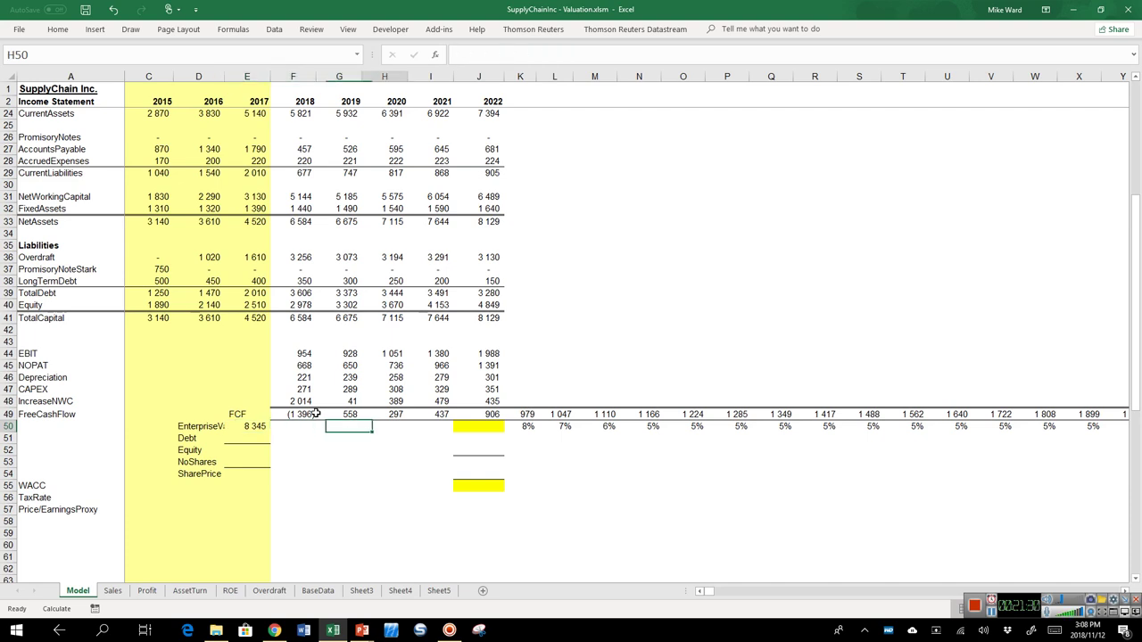
pyautogui.press('Right')
pyautogui.press('Right')
pyautogui.press('Right')
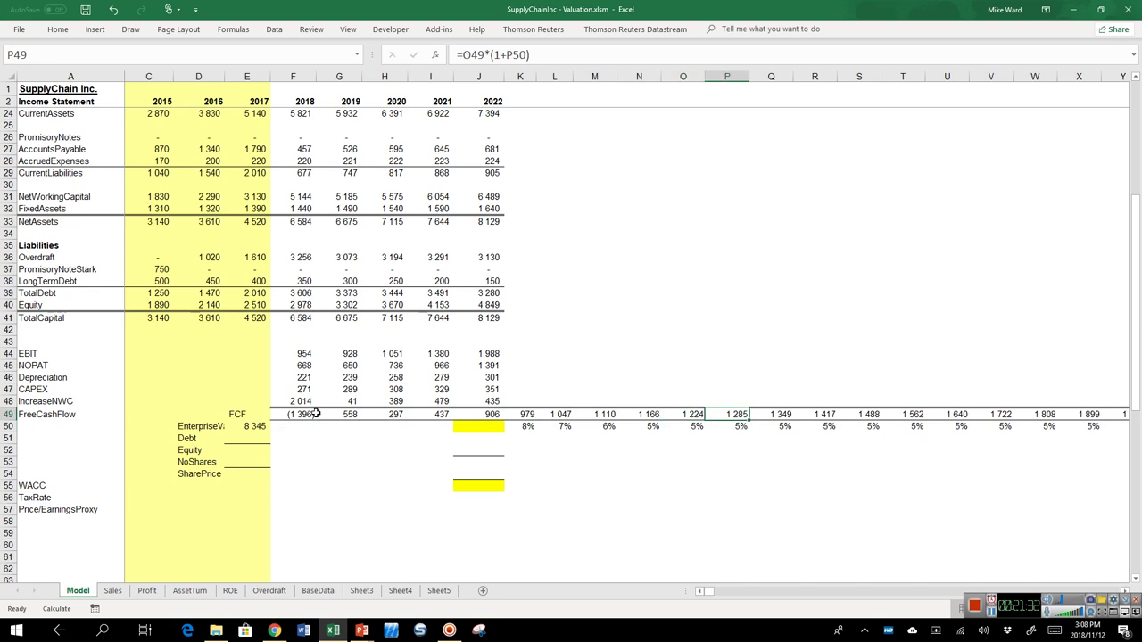
# Enter the label Tvalue in I50, beside the yellow cell under the 2022 free cash flow
pyautogui.press('Left')
pyautogui.press('Left')
pyautogui.press('Left')
pyautogui.press('Left')
pyautogui.press('Left')
pyautogui.press('Down')
pyautogui.press('Left')
pyautogui.press('Left')
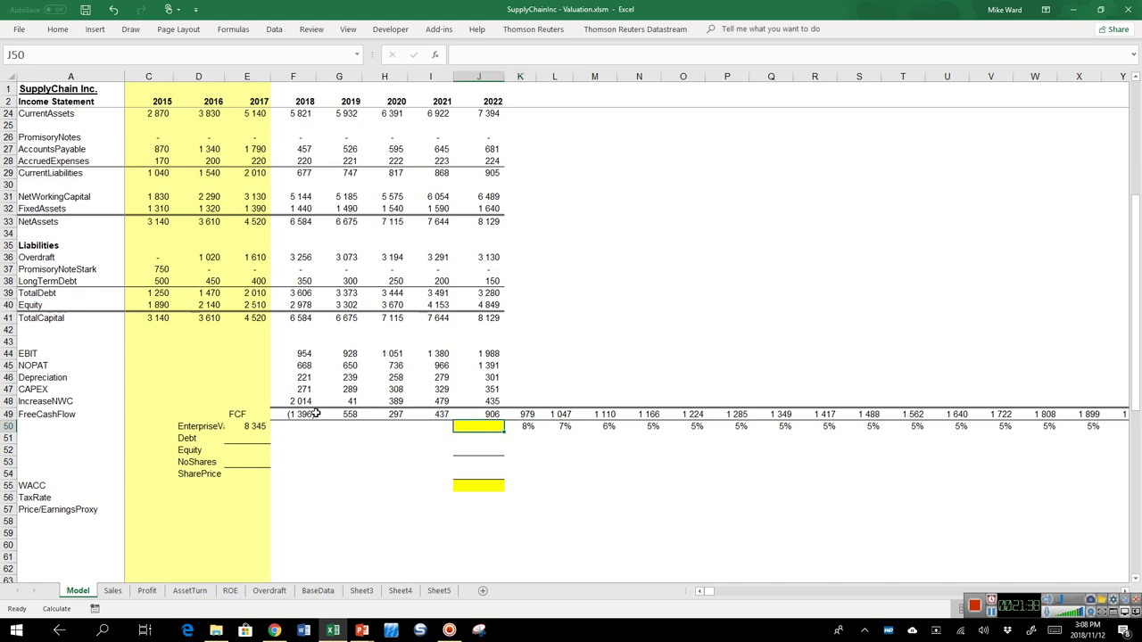
pyautogui.write('T')
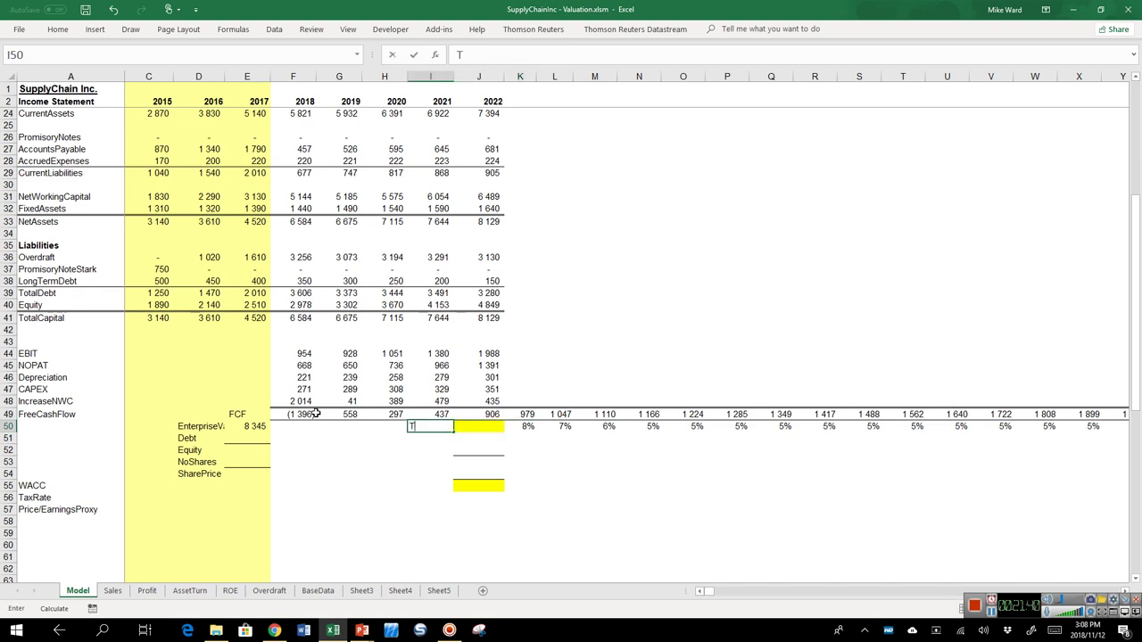
pyautogui.write('Value')
pyautogui.press('Return')
# Review the 2022 free cash flow in J49 and the growth rates that follow it in row 50
pyautogui.press('Right')
pyautogui.press('Up')
pyautogui.press('Up')
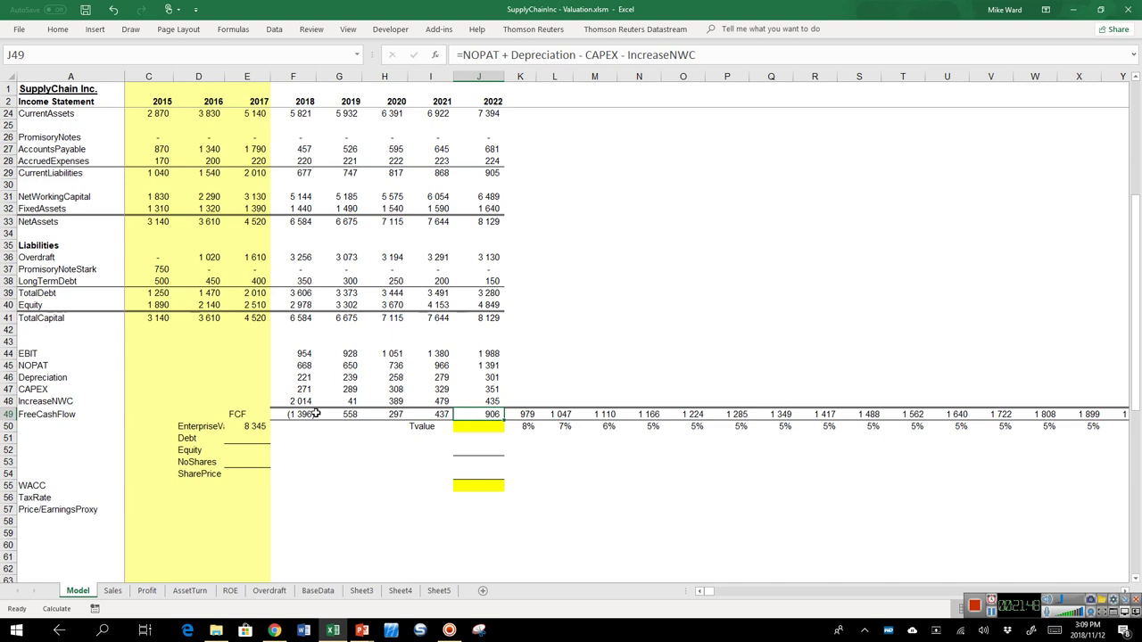
pyautogui.press('Right')
pyautogui.press('Down')
pyautogui.press('Right')
pyautogui.press('Right')
pyautogui.press('Right')
pyautogui.press('Right')
pyautogui.press('Left')
pyautogui.press('Left')
pyautogui.press('Left')
pyautogui.press('Left')
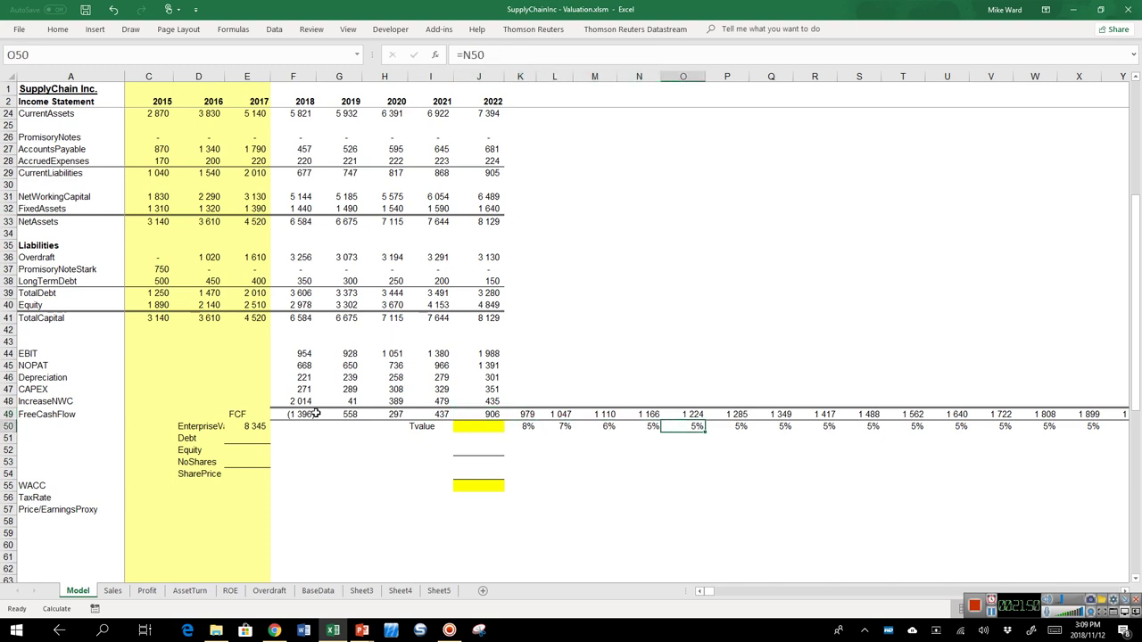
# Set the growth rates in K50:N50 to 5%
pyautogui.hotkey('shift', 'Right')
pyautogui.hotkey('shift', 'Right')
pyautogui.hotkey('shift', 'Right')
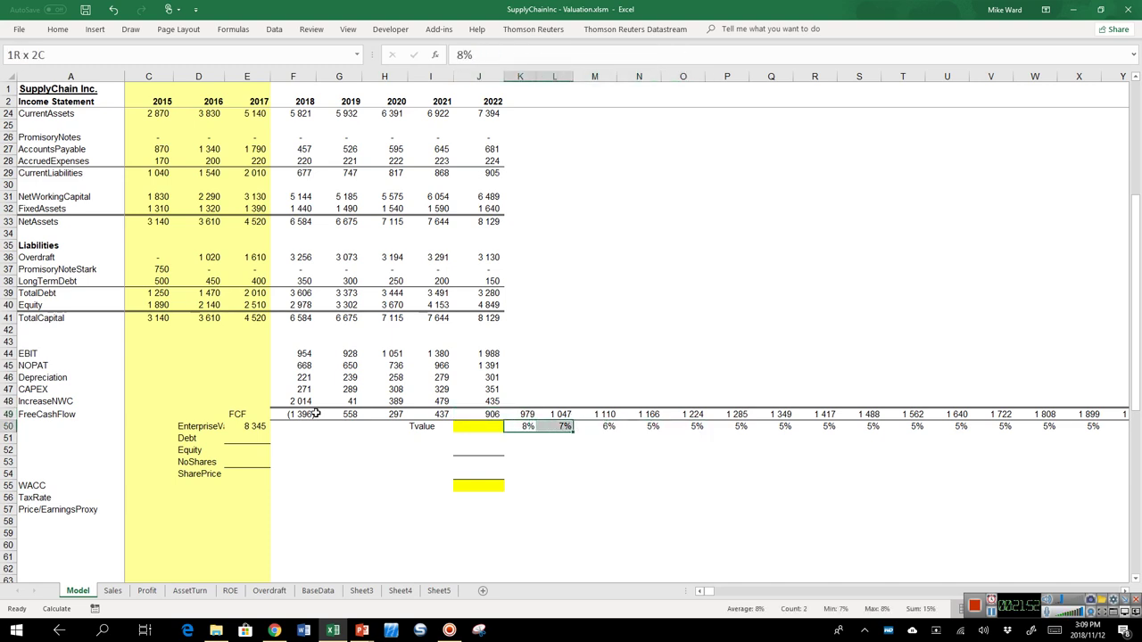
pyautogui.write('5')
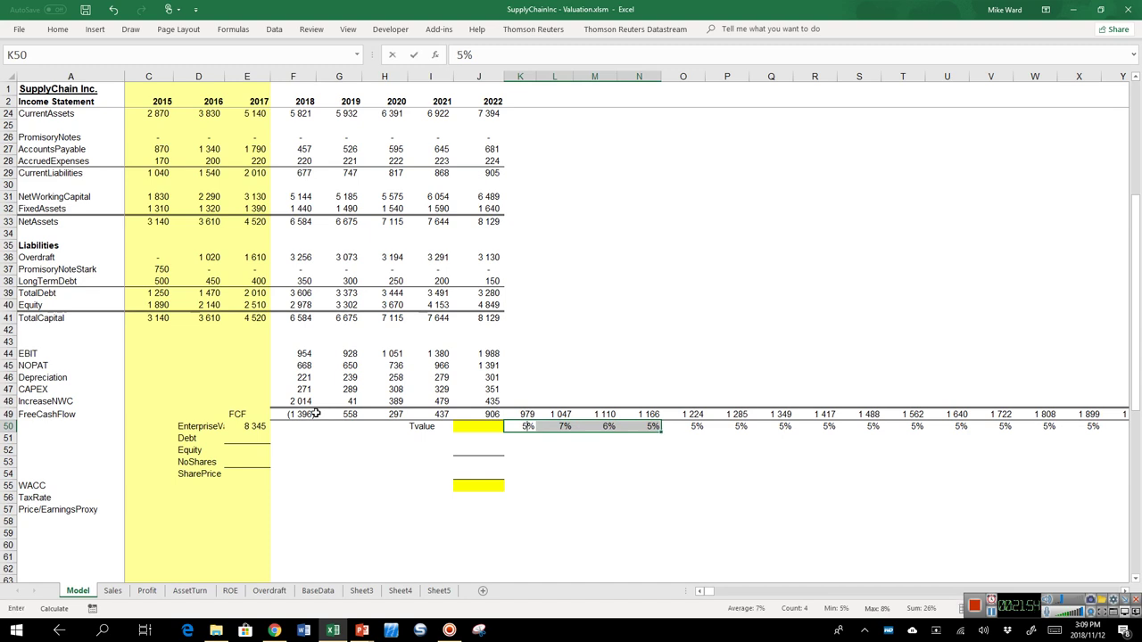
pyautogui.hotkey('ctrl', 'Return')
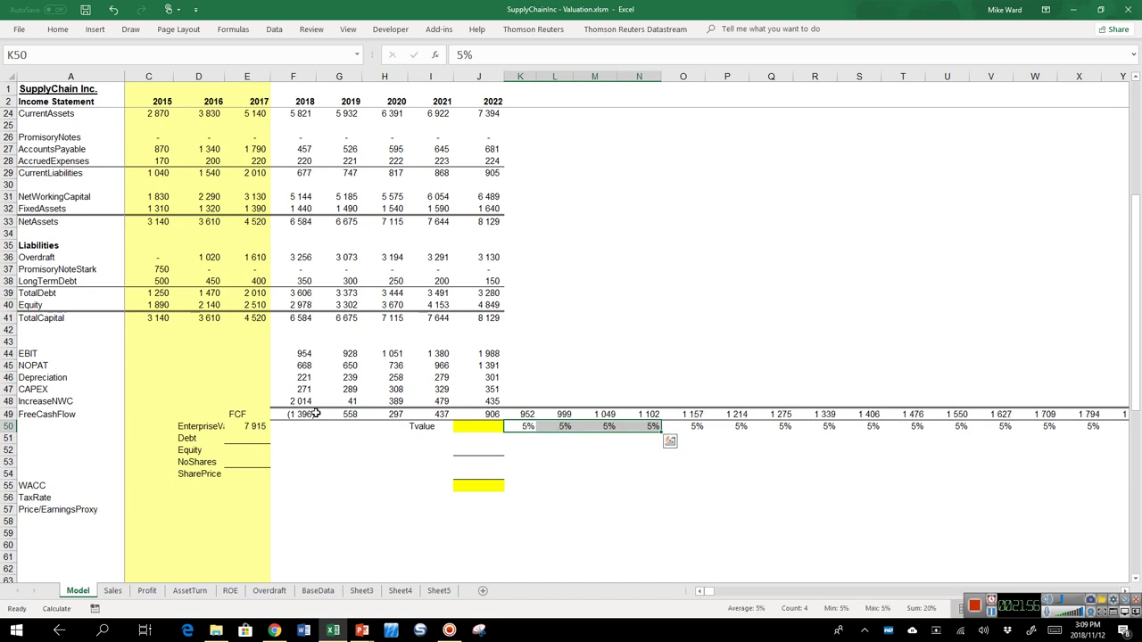
# Name the first growth rate cell, K50, TerminalGrowthRate
pyautogui.hotkey('shift', 'Left')
pyautogui.hotkey('shift', 'Left')
pyautogui.hotkey('shift', 'Left')
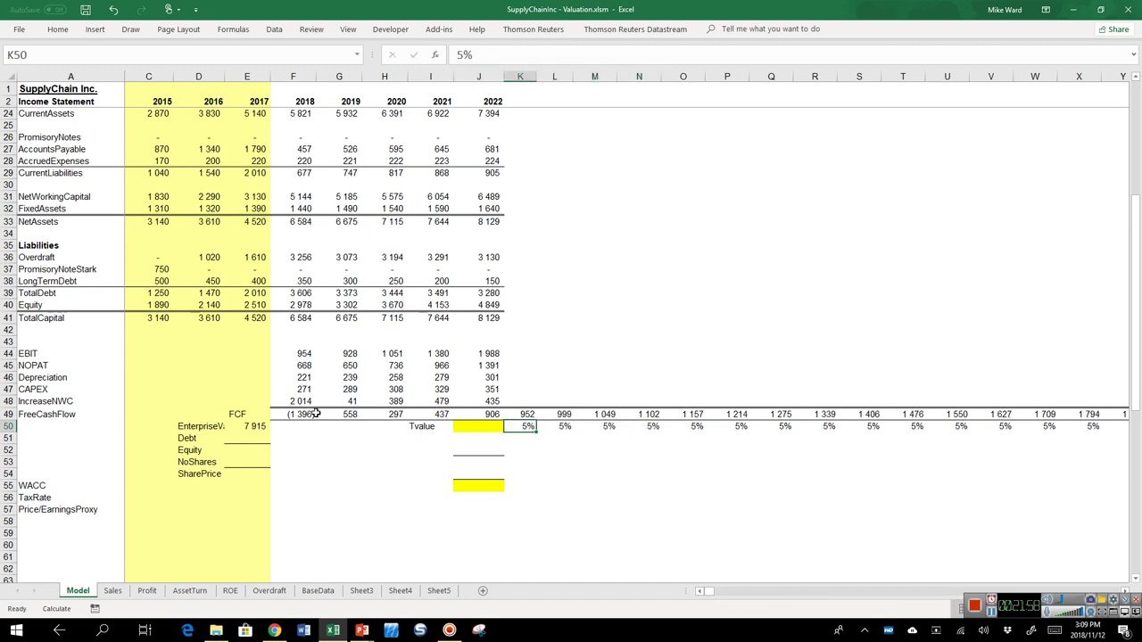
pyautogui.click(65, 58)
pyautogui.write('TerminalGrowthRate')
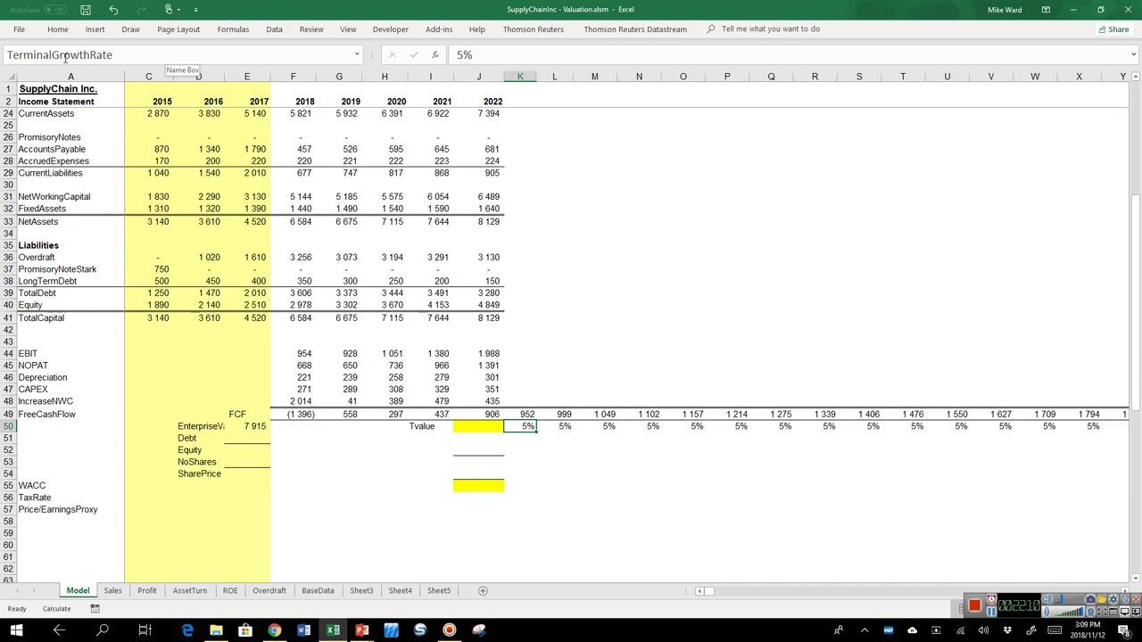
# Check the 2017 EnterpriseValue in E50 under the uniform growth rate
pyautogui.press('Left')
pyautogui.press('Left')
pyautogui.press('Left')
pyautogui.press('Left')
pyautogui.press('Left')
pyautogui.press('Left')
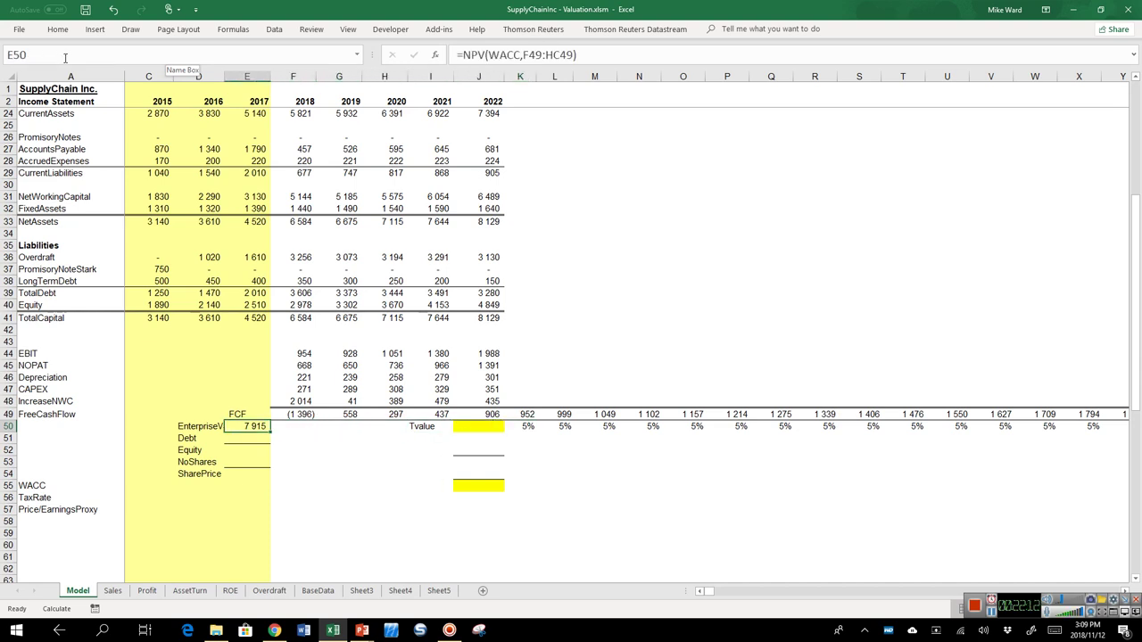
# Clear the extended free cash flows beyond 2022 in K49:HC49
pyautogui.press('Right')
pyautogui.press('Right')
pyautogui.press('Right')
pyautogui.press('Right')
pyautogui.press('Right')
pyautogui.press('Right')
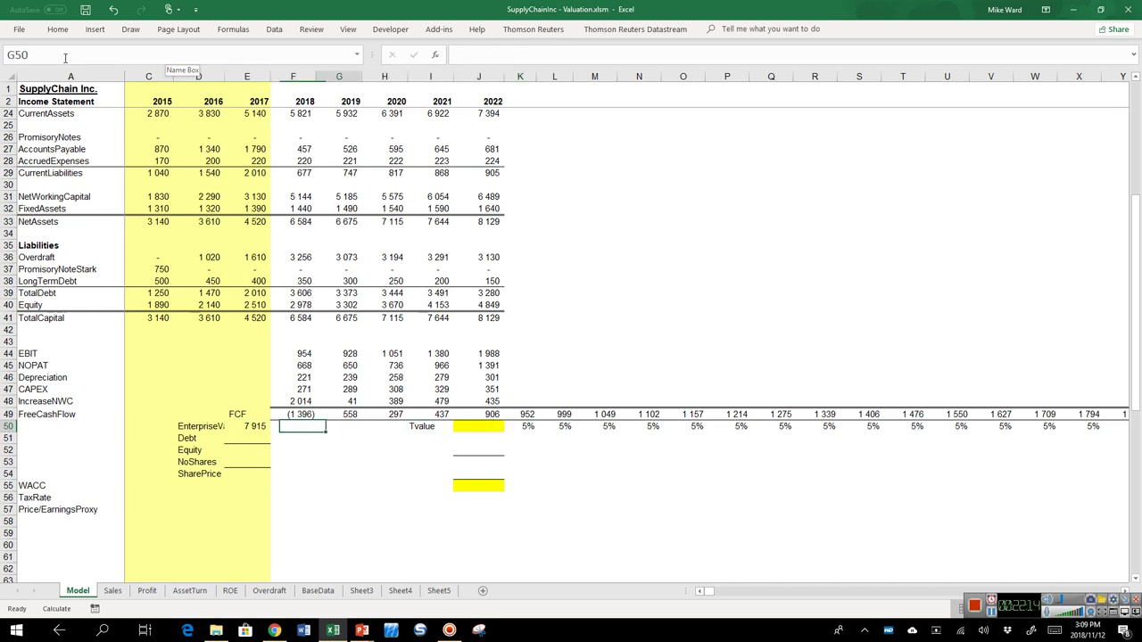
pyautogui.press('Up')
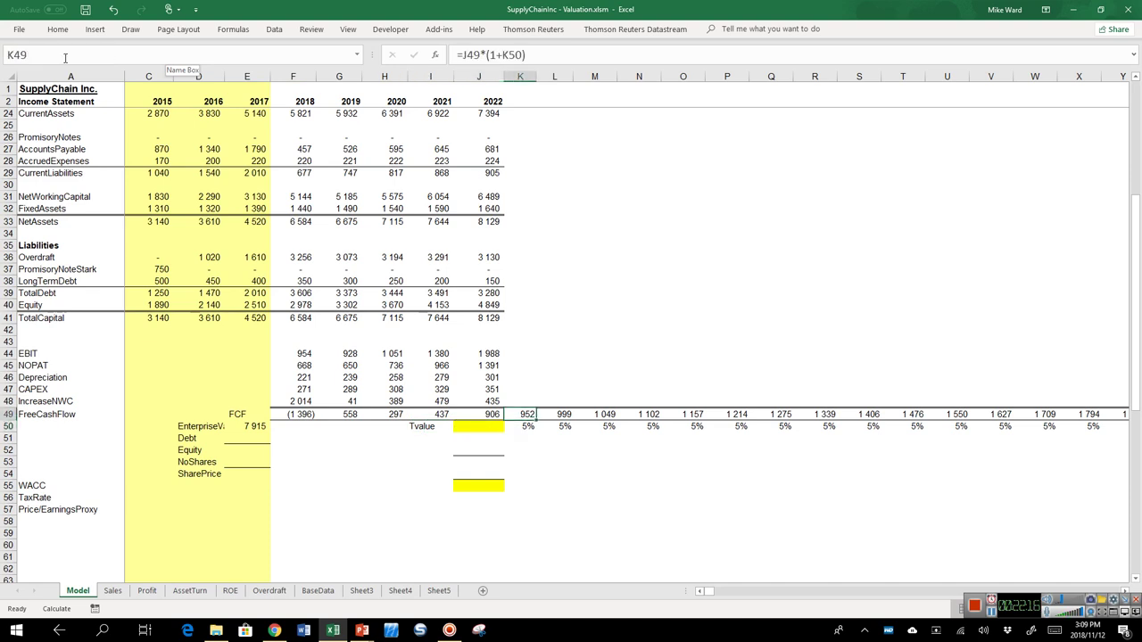
pyautogui.hotkey('ctrl', 'shift', 'Right')
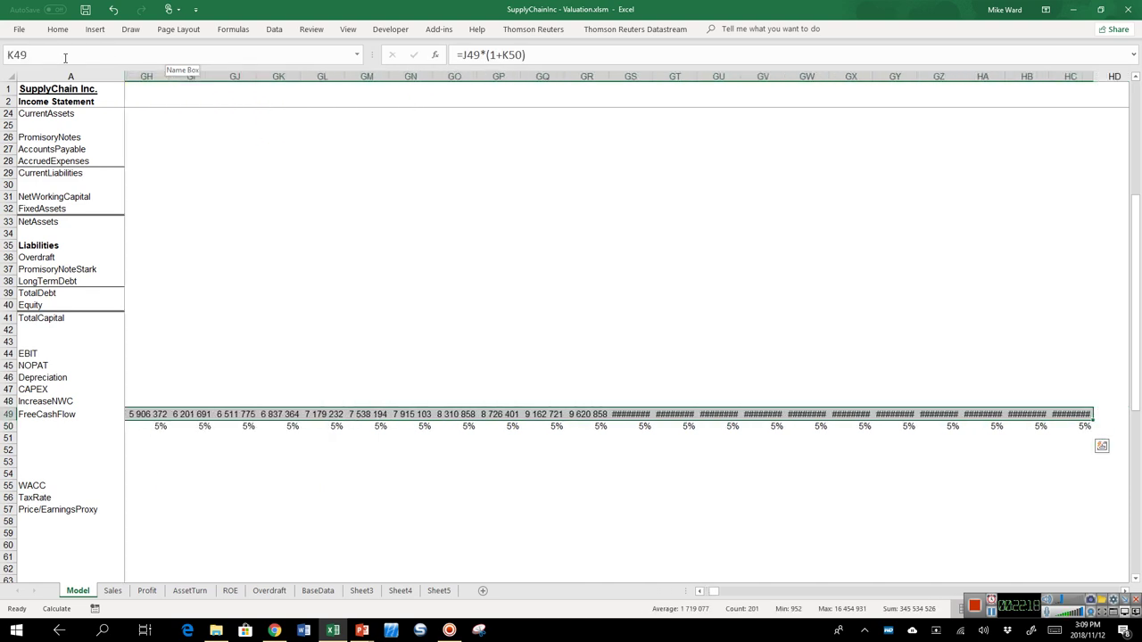
# Clear the growth rates in L50:HC50, keeping only the terminal growth rate in K50
pyautogui.press('Down')
pyautogui.hotkey('shift', 'Right')
pyautogui.hotkey('ctrl', 'shift', 'Right')
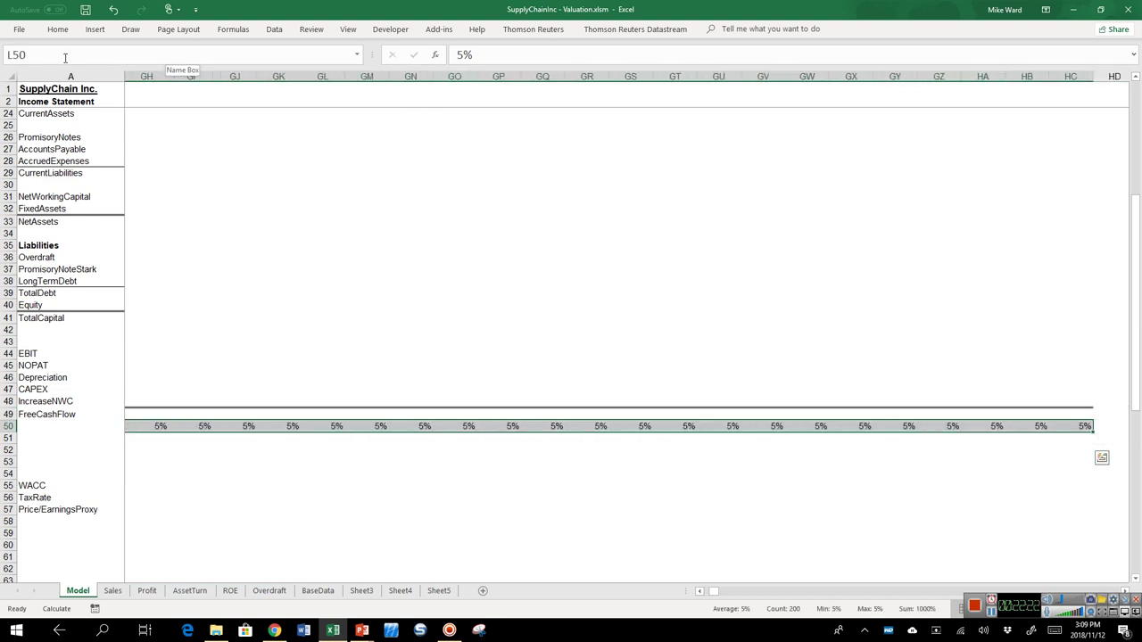
pyautogui.press('BackSpace')
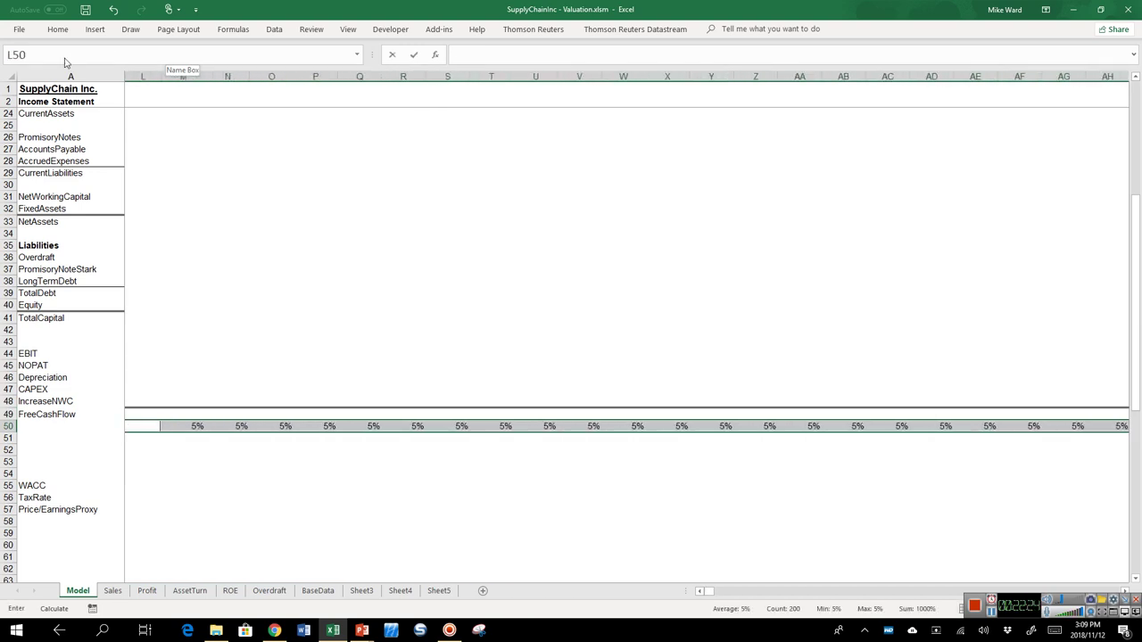
pyautogui.press('Escape')
pyautogui.press('Delete')
# Check the EnterpriseValue in E50 without the extended cash flows
pyautogui.press('Left')
pyautogui.press('Left')
pyautogui.press('Left')
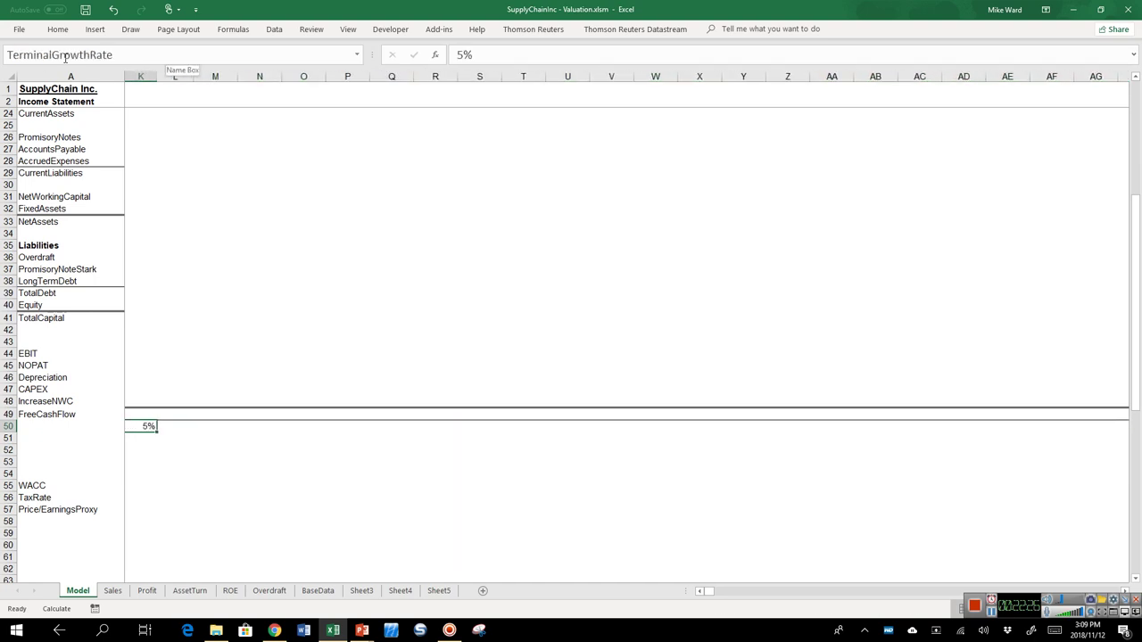
pyautogui.press('Left')
pyautogui.press('Left')
pyautogui.press('Left')
pyautogui.press('Left')
pyautogui.press('Left')
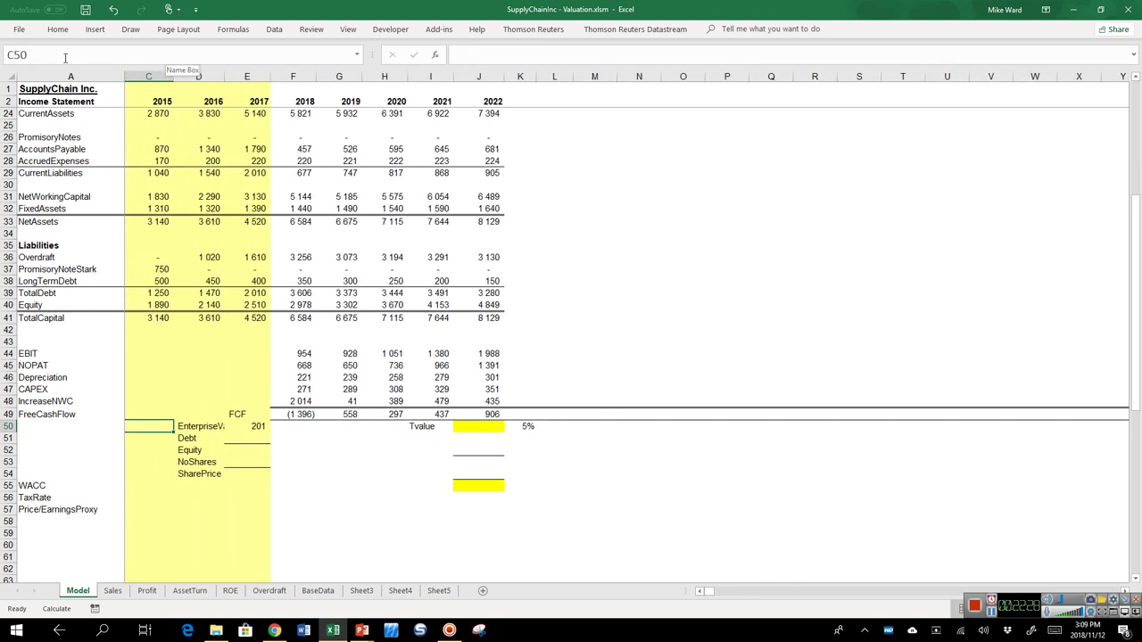
# Enter the terminal value formula =J49*(1+TerminalGrowthRate)/(WACC-TerminalGrowthRate) in the yellow Tvalue cell J50
pyautogui.press('Right')
pyautogui.press('Right')
pyautogui.press('Right')
pyautogui.press('Right')
pyautogui.press('Right')
pyautogui.press('Right')
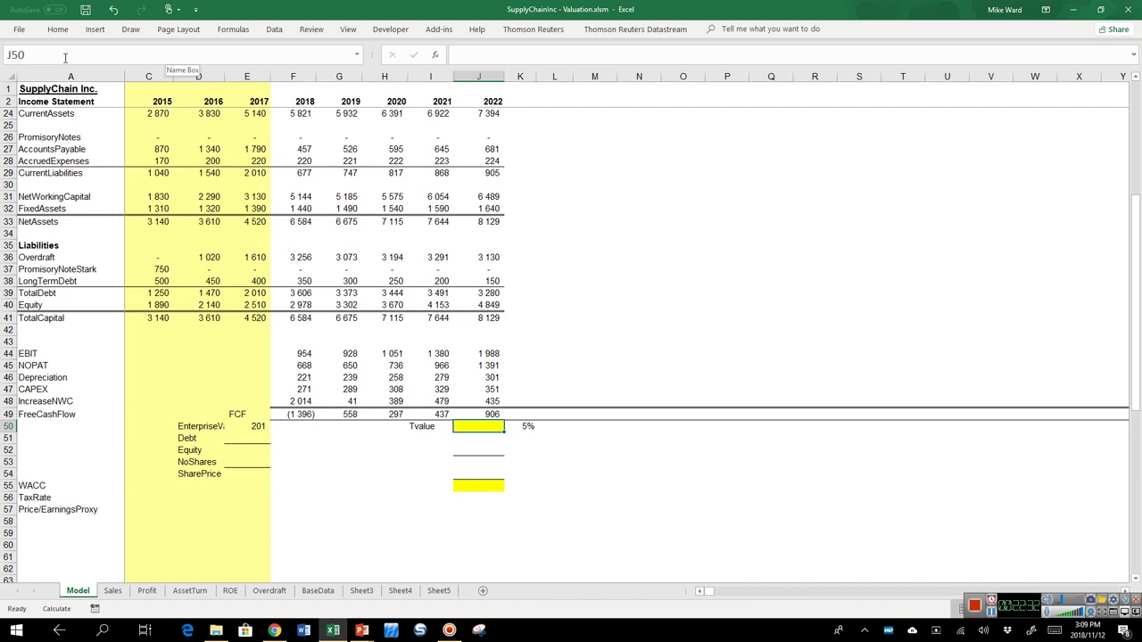
pyautogui.write('=')
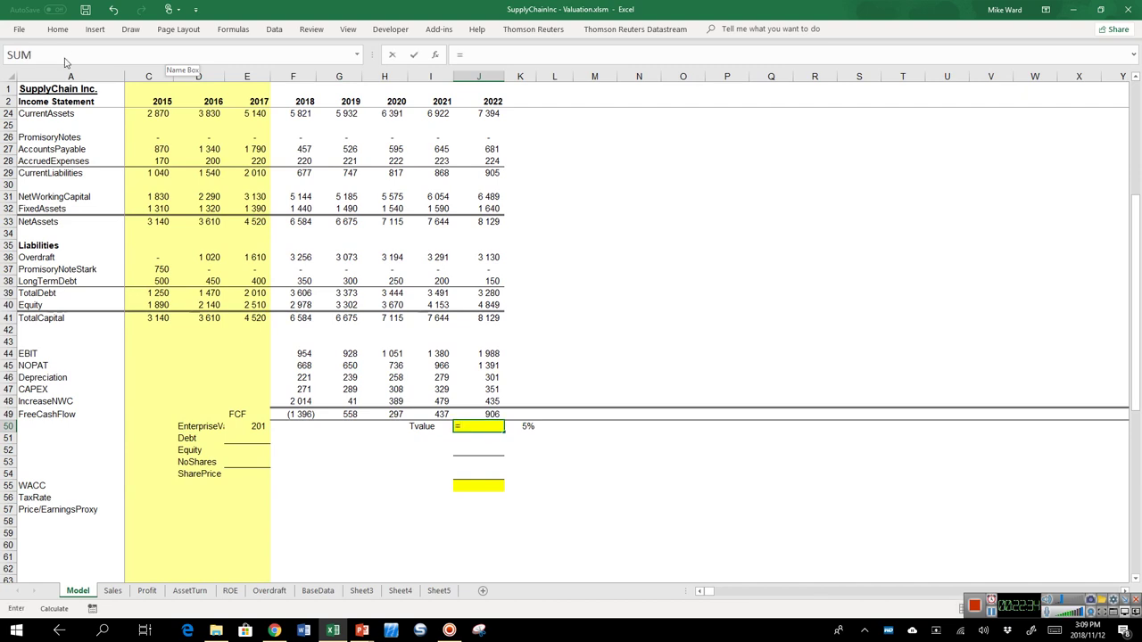
pyautogui.press('Up')
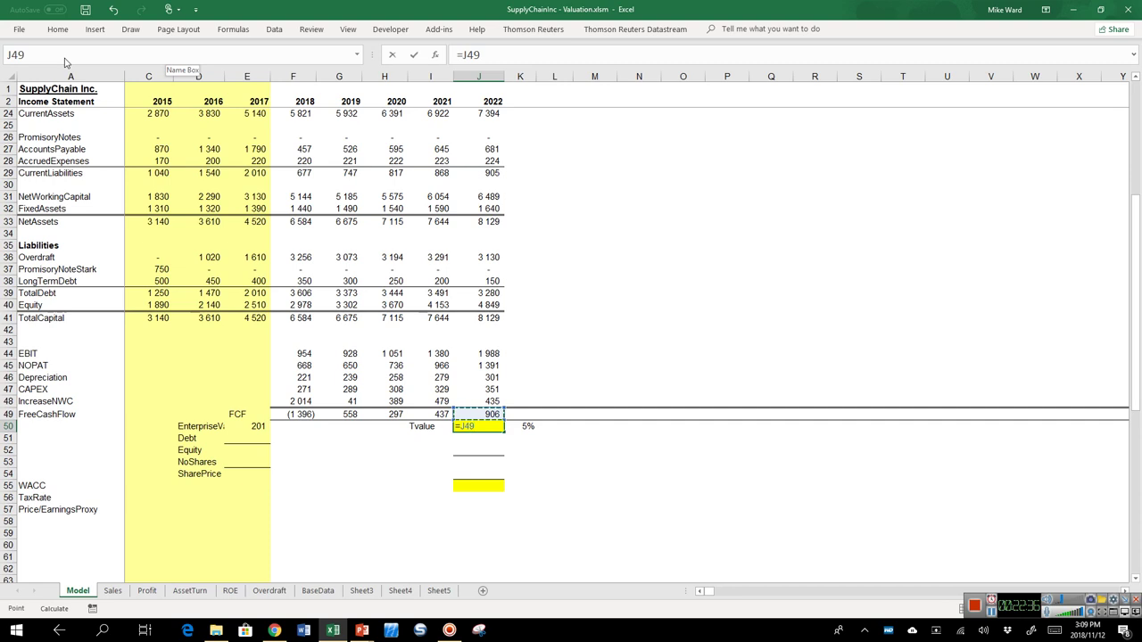
pyautogui.write('*(1+TerminalGrowthRate')
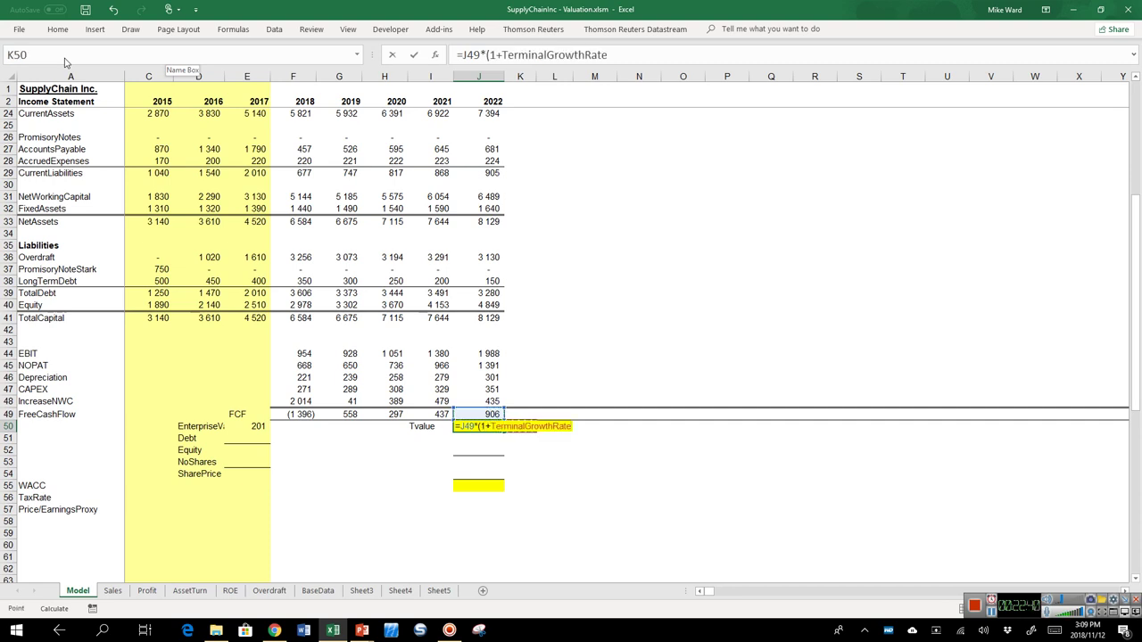
pyautogui.write(')')
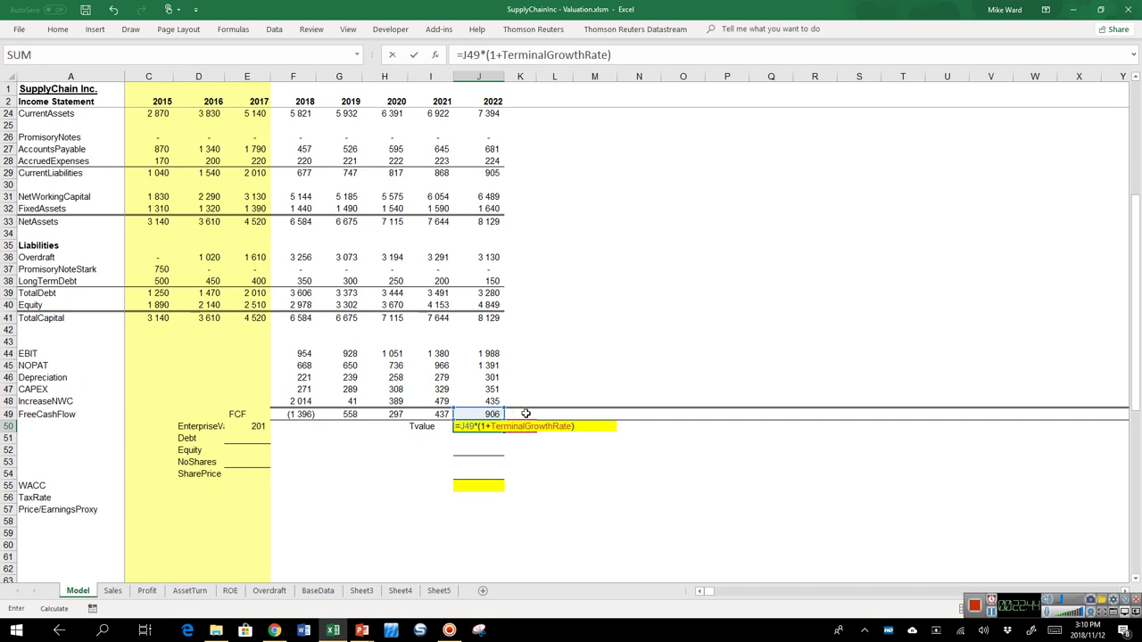
pyautogui.write('/(wacc')
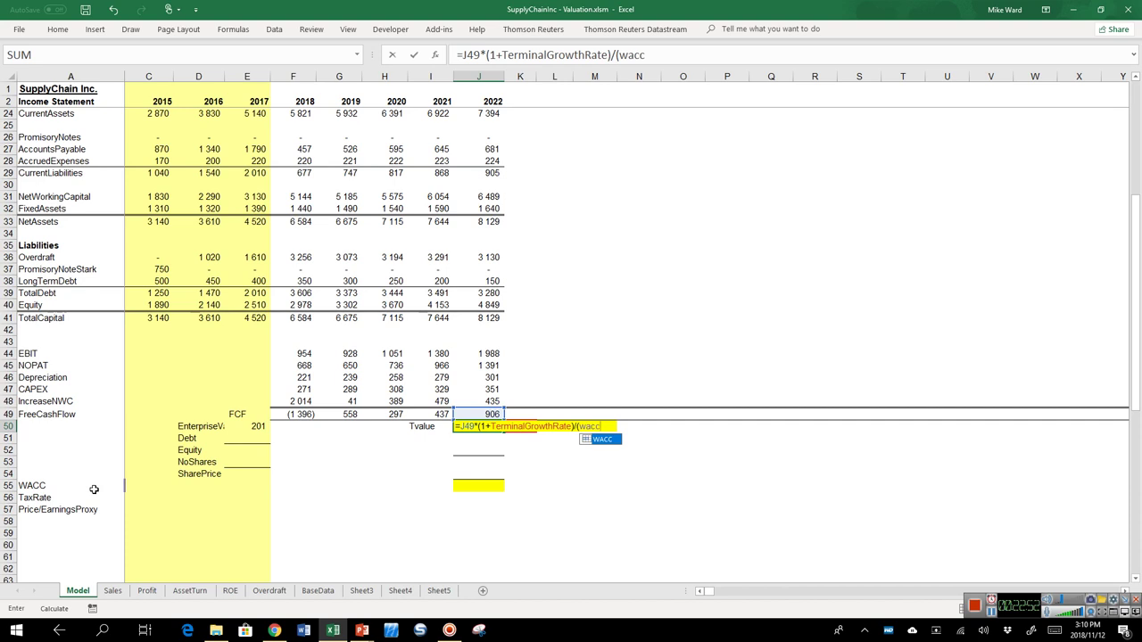
pyautogui.write('-ter')
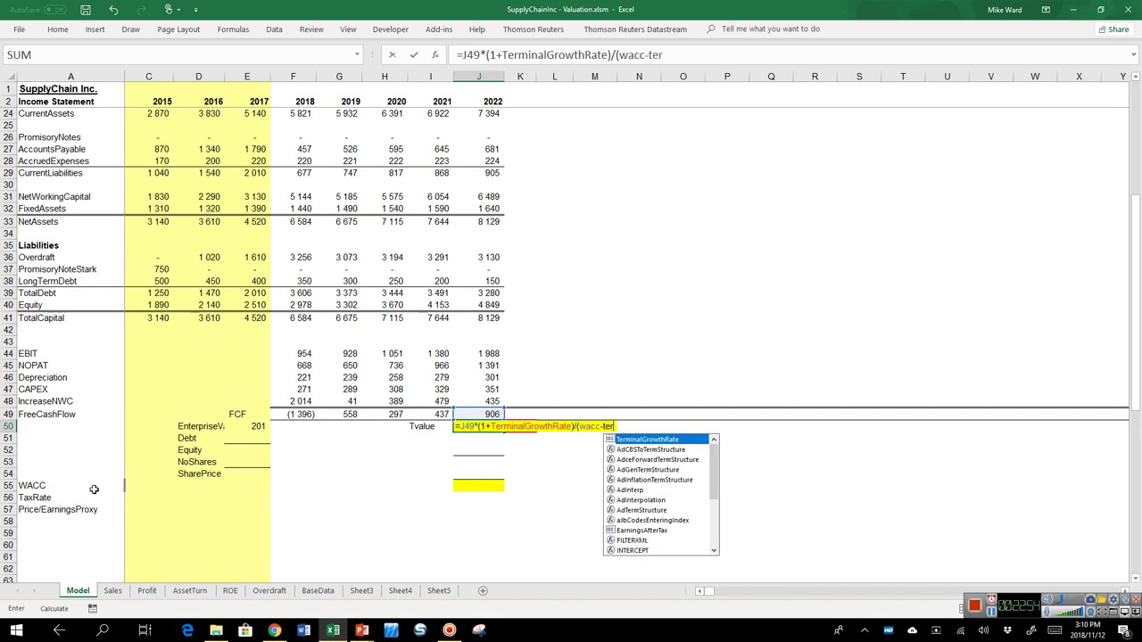
pyautogui.press('Tab')
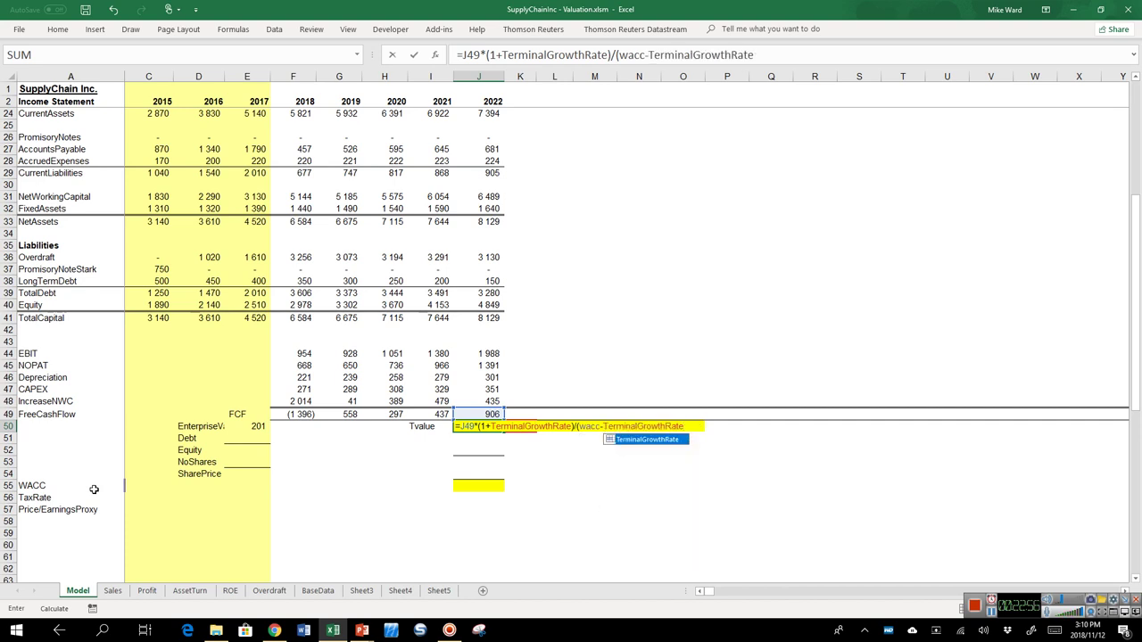
pyautogui.write(')')
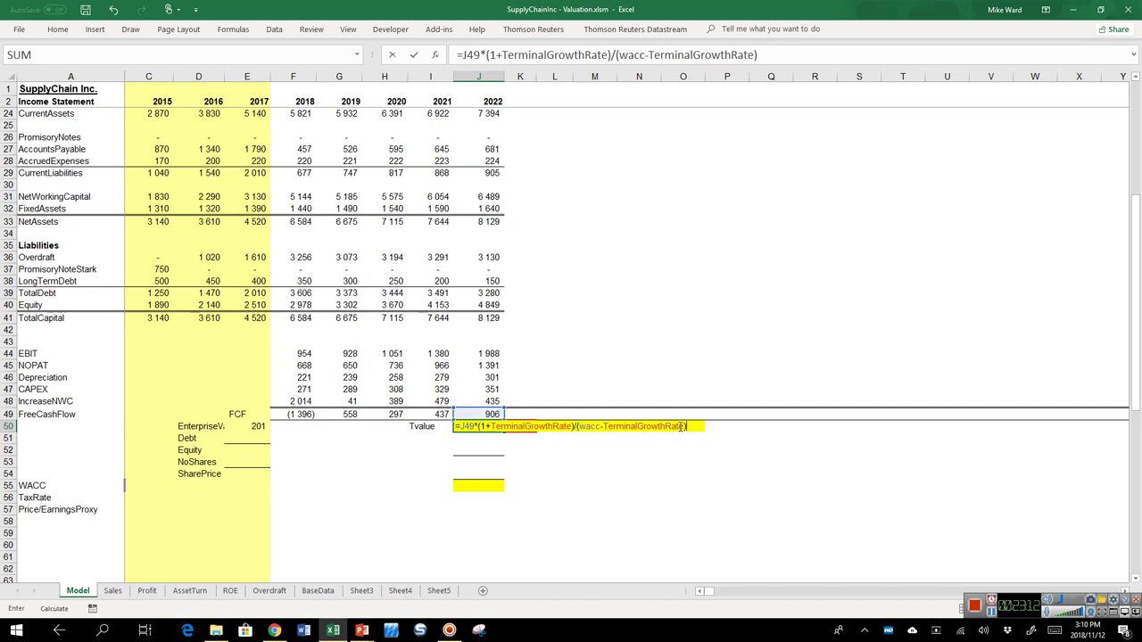
pyautogui.hotkey('ctrl', 'Return')
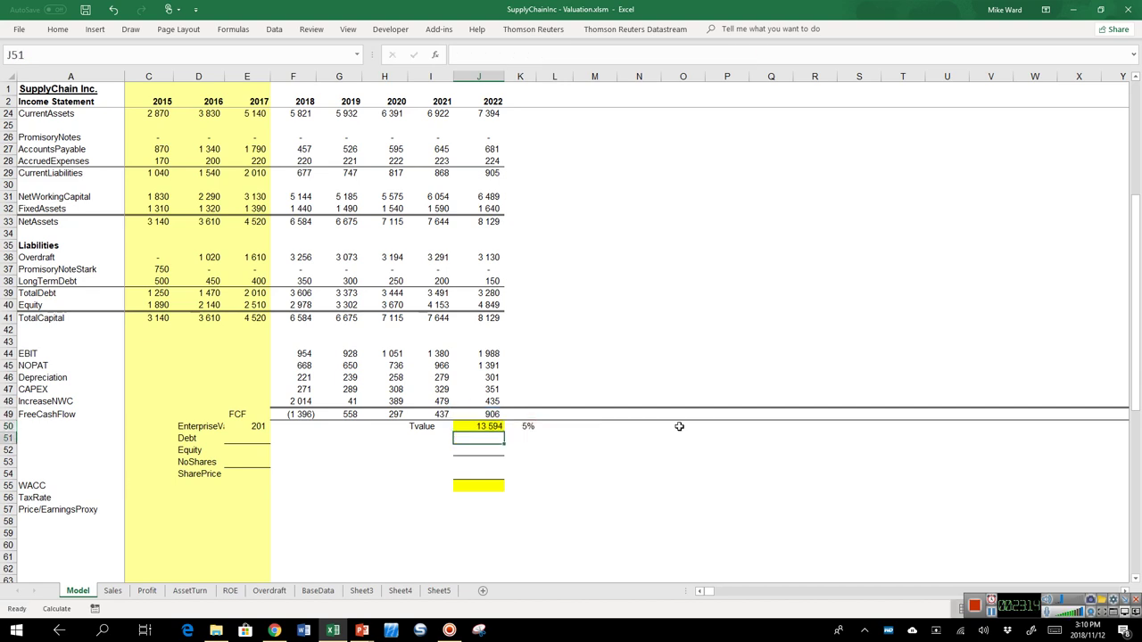
# Review the Tvalue formula in J50 against the 2022 free cash flow in J49 and the emptied cell beyond it
pyautogui.press('Up')
pyautogui.press('Down')
pyautogui.press('Up')
pyautogui.press('Down')
pyautogui.press('Up')
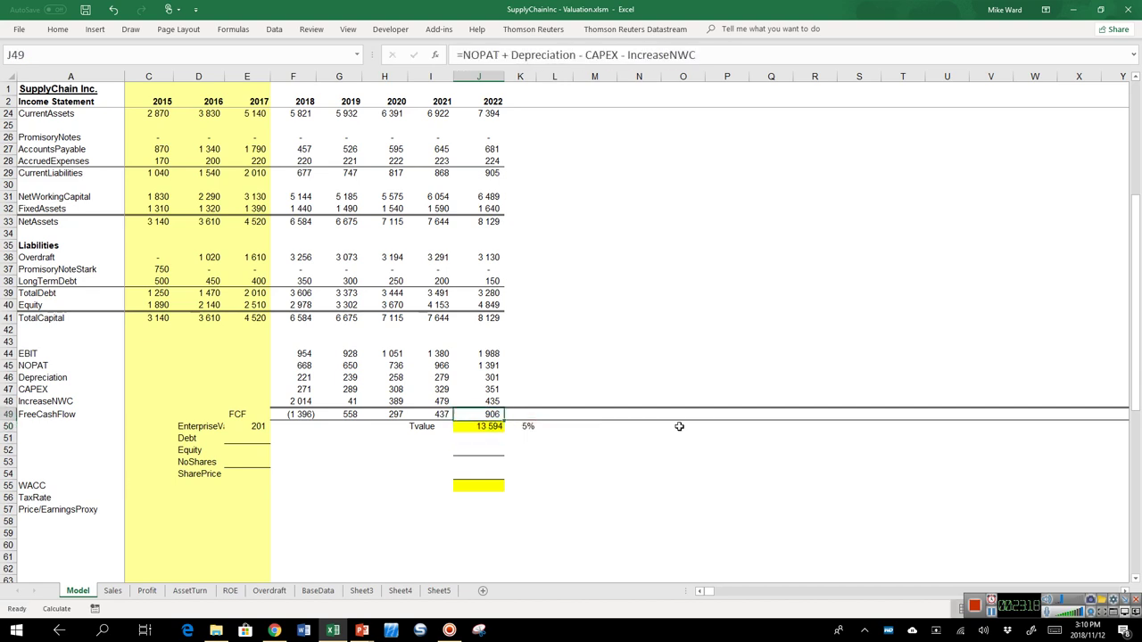
pyautogui.press('Down')
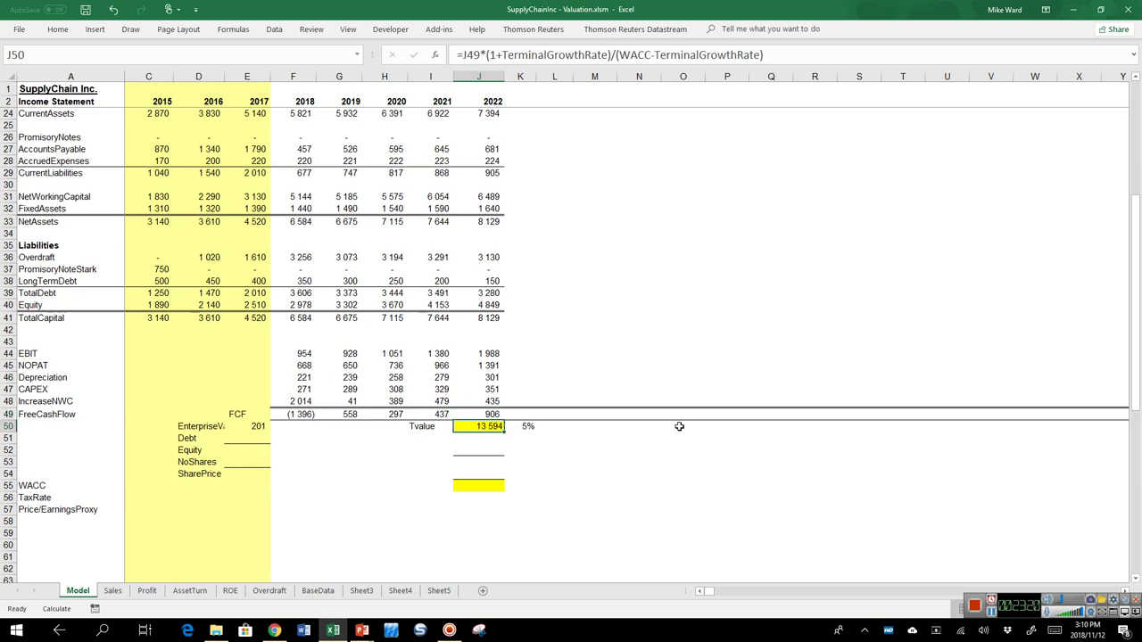
pyautogui.press('Up')
pyautogui.press('Right')
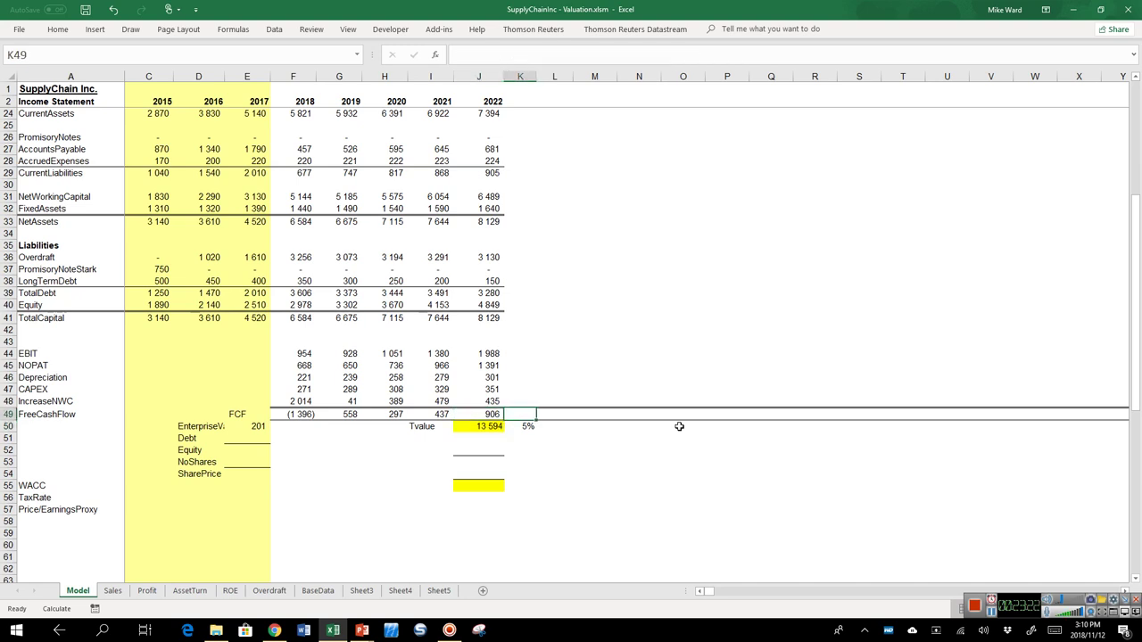
# Replace the 2017 EnterpriseValue formula in E50 with =NPV(WACC,F49:I49,J49+J50)
pyautogui.press('Left')
pyautogui.press('Left')
pyautogui.press('Left')
pyautogui.press('Left')
pyautogui.press('Left')
pyautogui.press('Left')
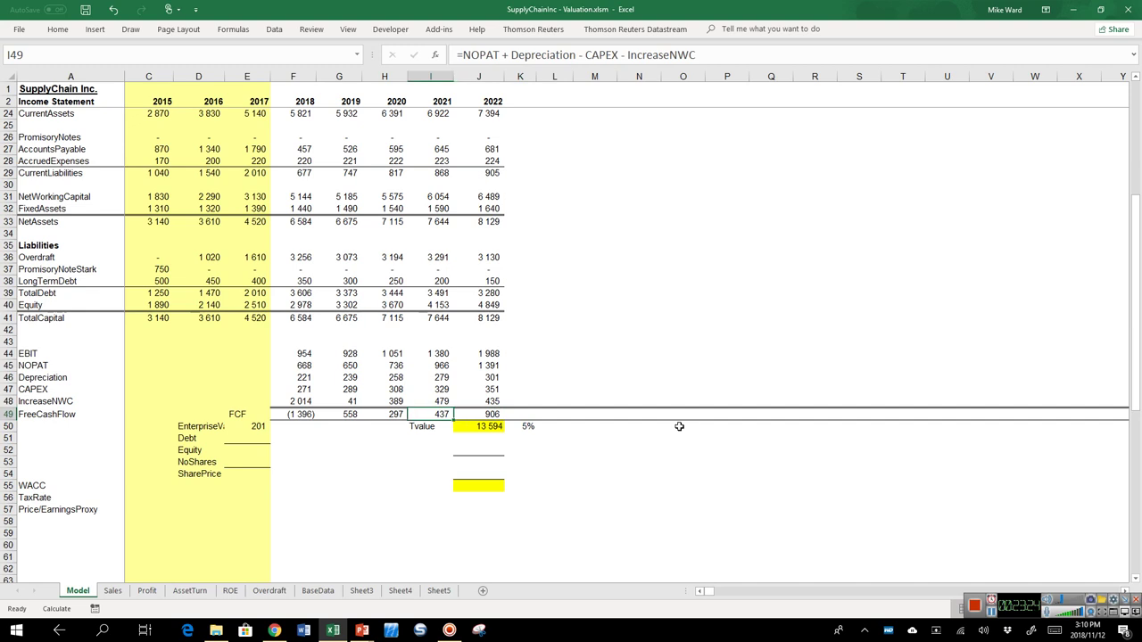
pyautogui.press('Down')
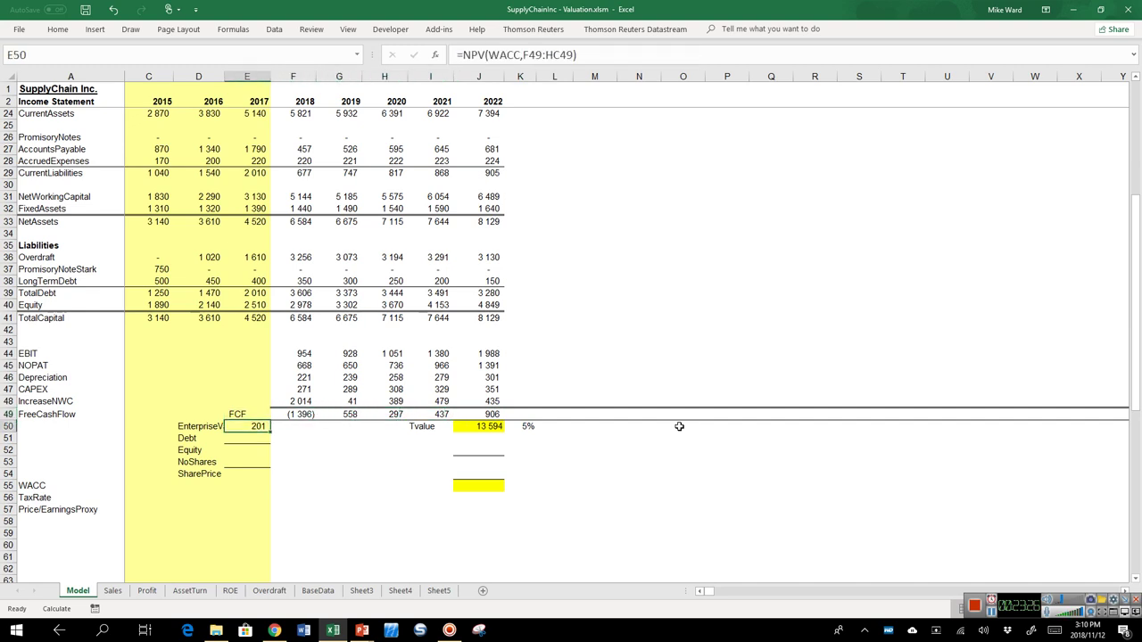
pyautogui.press('F2')
pyautogui.press('Escape')
pyautogui.write('=')
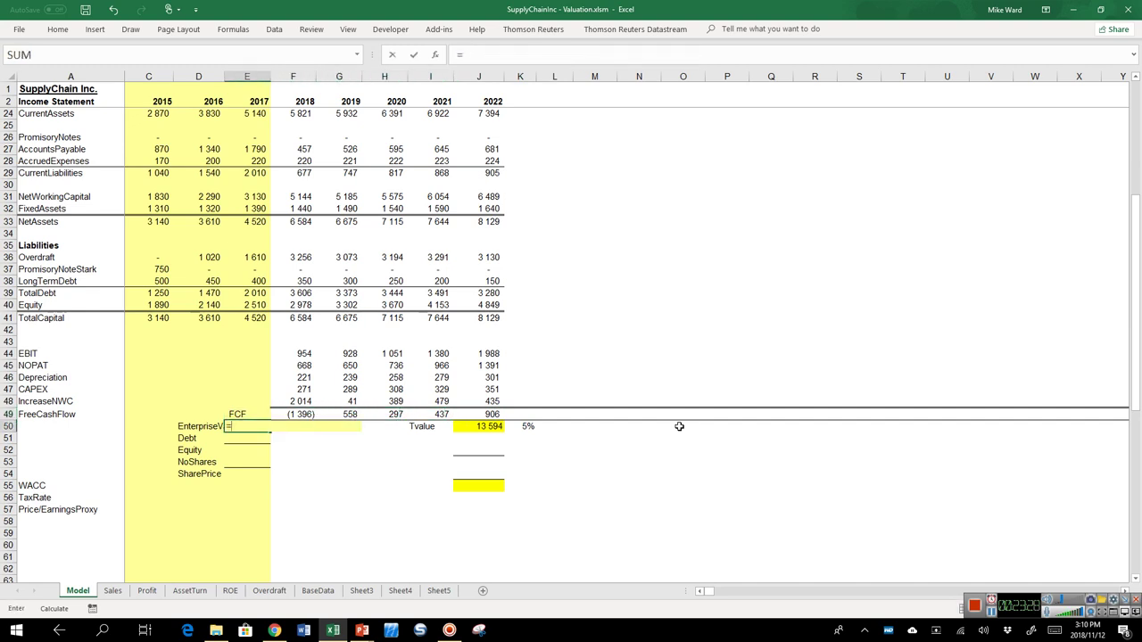
pyautogui.write('npv(')
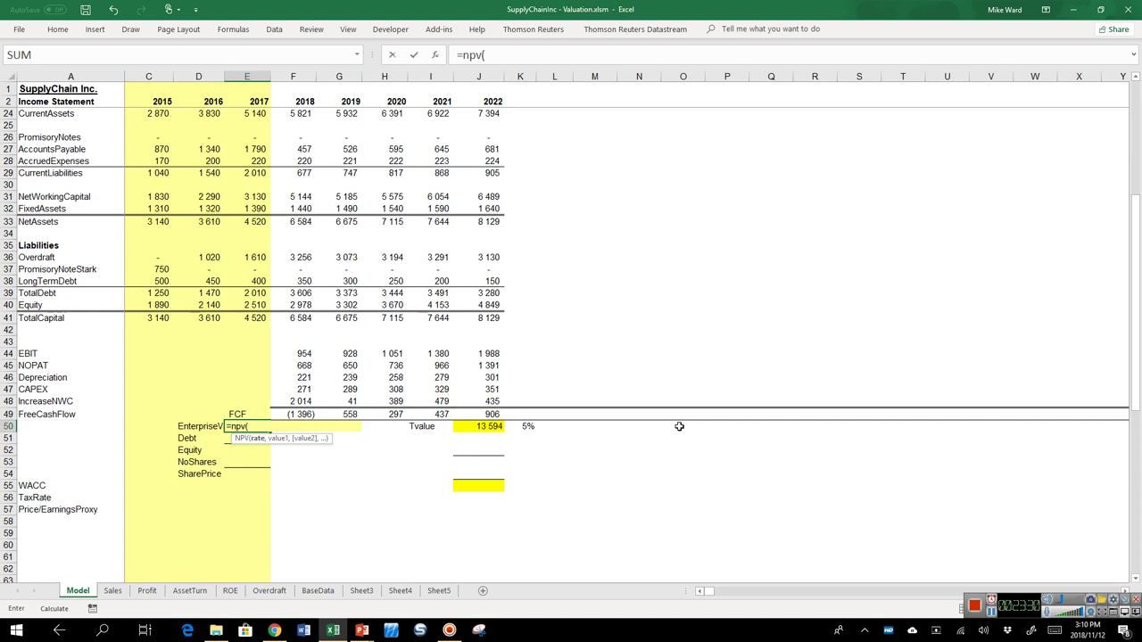
pyautogui.write('wacc,')
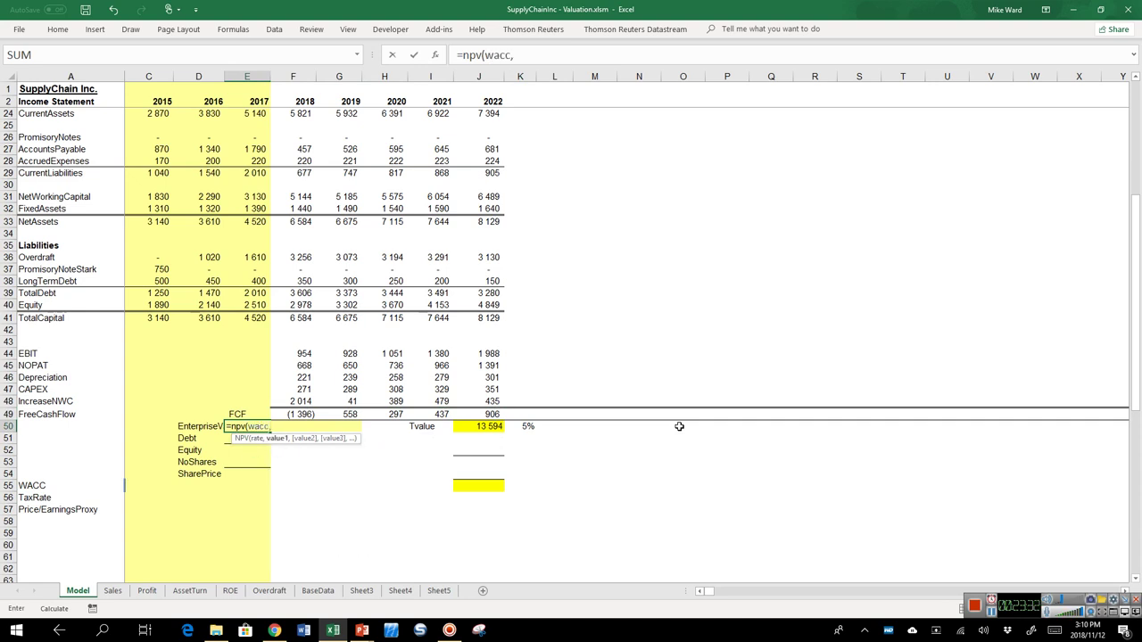
pyautogui.click(303, 415)
pyautogui.moveTo(303, 415); pyautogui.dragTo(437, 419)
pyautogui.write(',')
pyautogui.click(476, 415)
pyautogui.write('+')
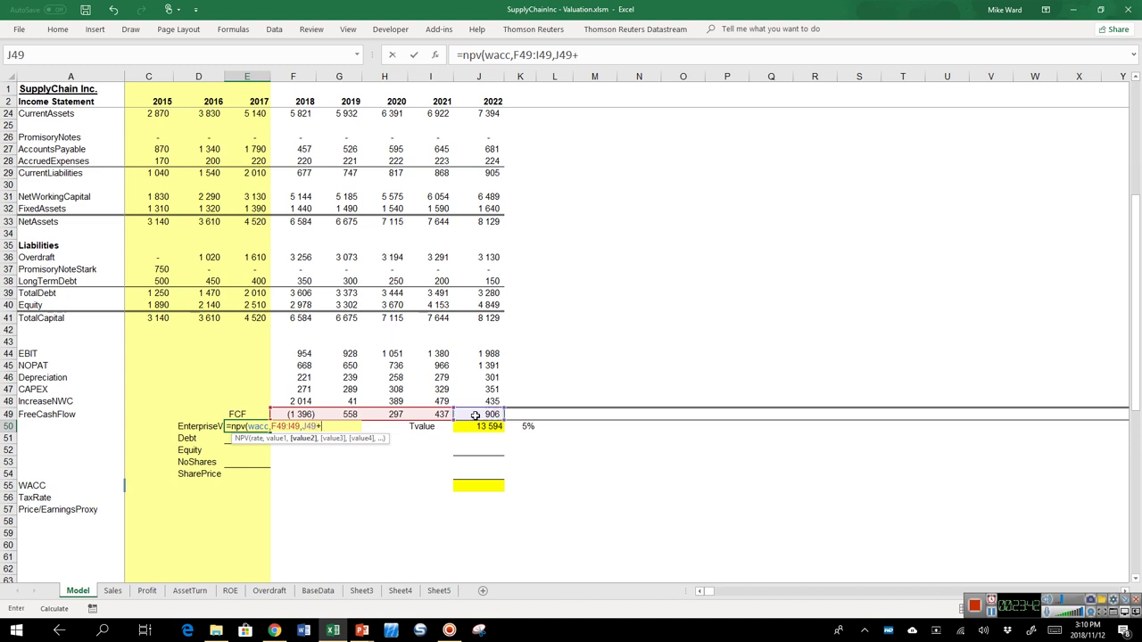
pyautogui.click(488, 428)
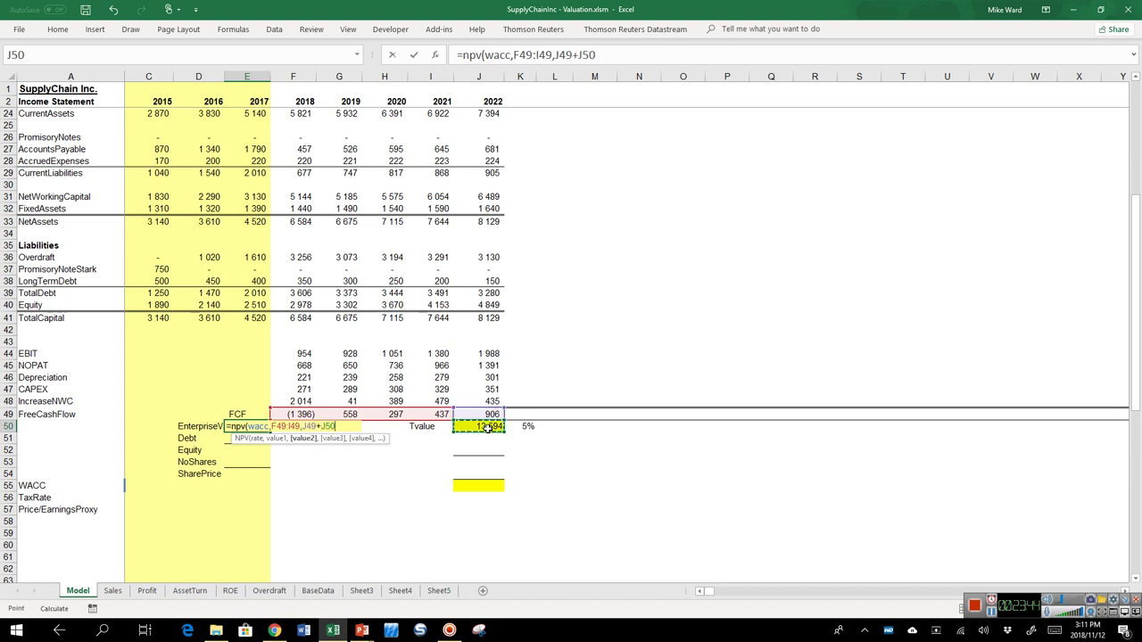
pyautogui.write(')')
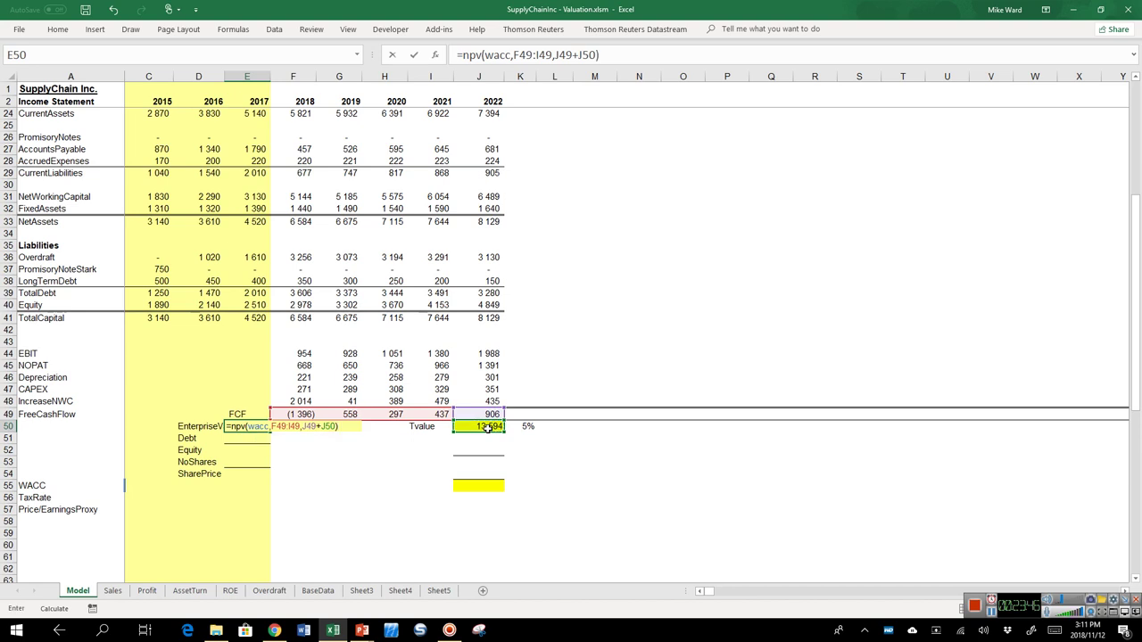
pyautogui.hotkey('ctrl', 'Return')
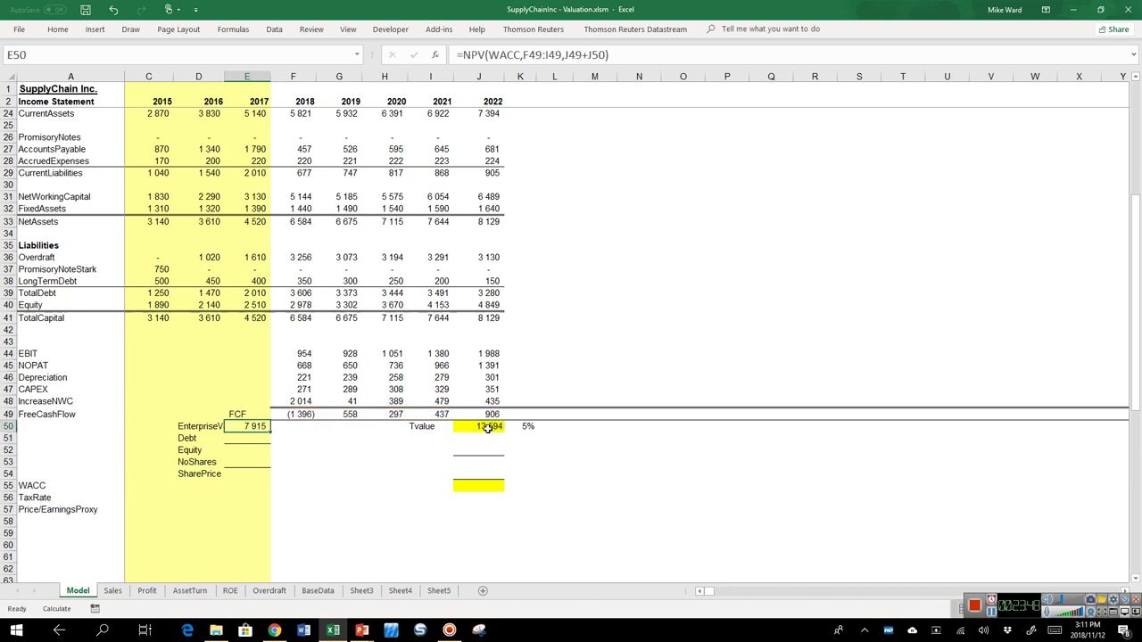
# Review the cells beyond 2022, the TerminalGrowthRate cell K50 and the 2022 free cash flow formula in J49
pyautogui.press('Right')
pyautogui.press('Right')
pyautogui.press('Right')
pyautogui.press('Right')
pyautogui.press('Right')
pyautogui.press('Right')
pyautogui.press('Up')
pyautogui.press('Right')
pyautogui.press('Right')
pyautogui.press('Right')
pyautogui.press('Right')
pyautogui.press('Down')
pyautogui.press('Left')
pyautogui.press('Left')
pyautogui.press('Left')
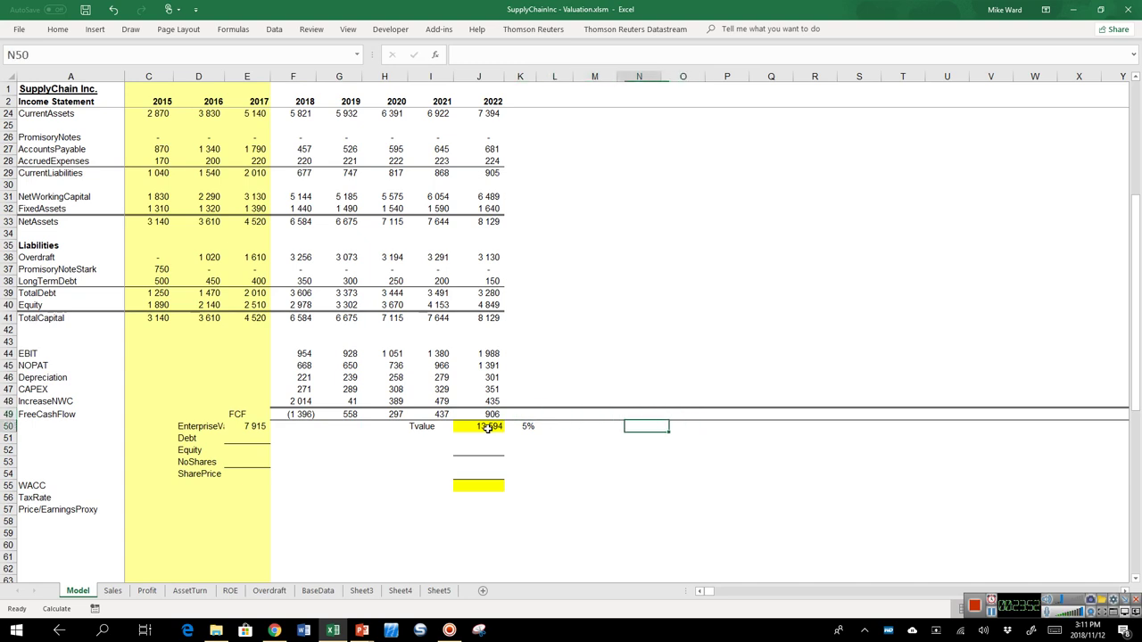
pyautogui.press('Left')
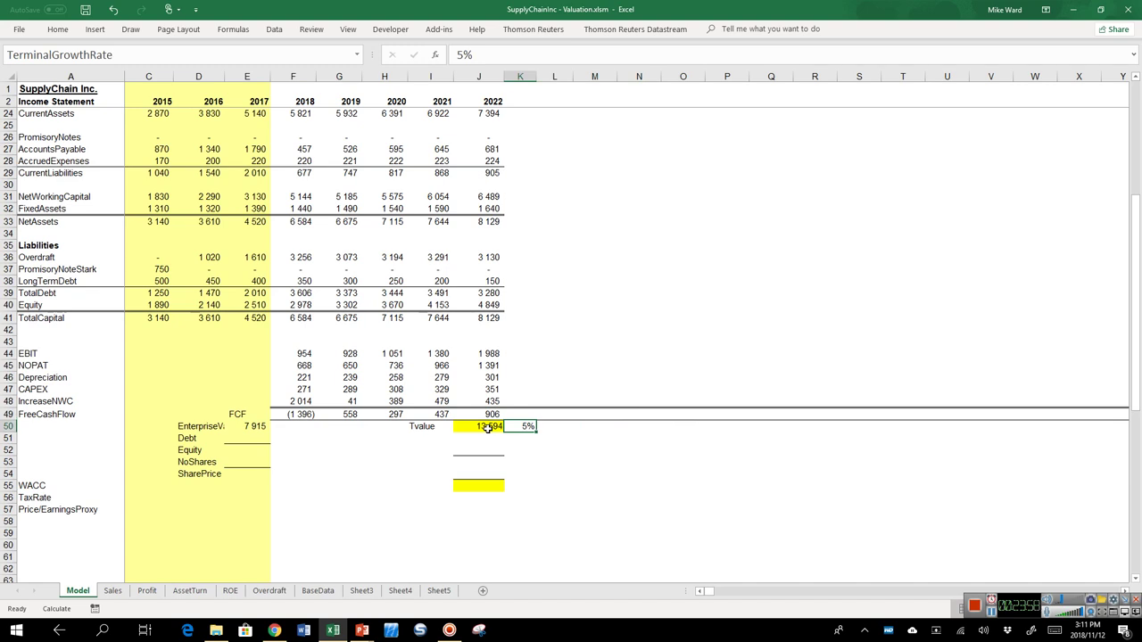
pyautogui.press('Up')
pyautogui.press('Left')
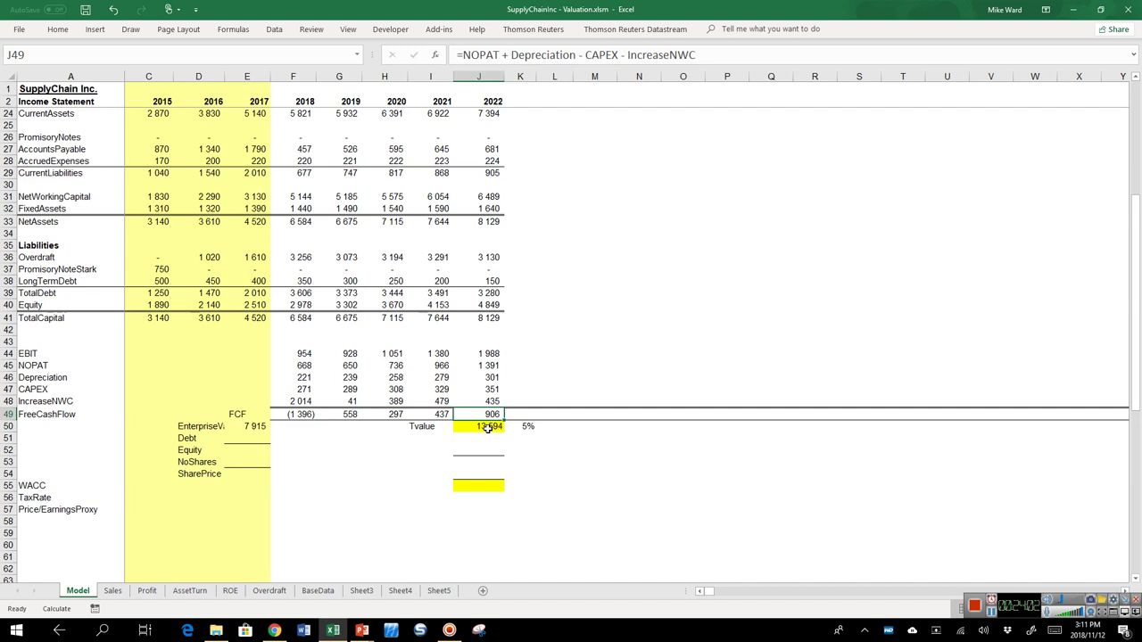
# Trace the FreeCashFlow row past 2022, then review the growth rate, the Tvalue cells and the EnterpriseValue label
pyautogui.press('Right')
pyautogui.press('Right')
pyautogui.press('Left')
pyautogui.press('Left')
pyautogui.press('Right')
pyautogui.press('Right')
pyautogui.press('Right')
pyautogui.press('Right')
pyautogui.press('Right')
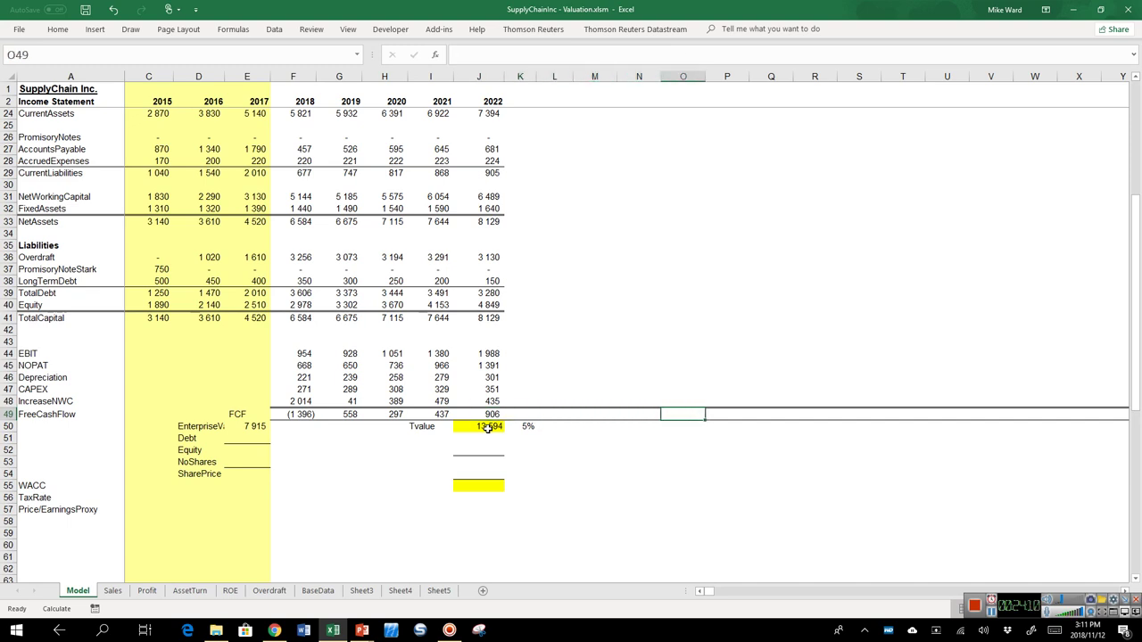
pyautogui.press('Down')
pyautogui.press('Left')
pyautogui.press('Left')
pyautogui.press('Left')
pyautogui.press('Left')
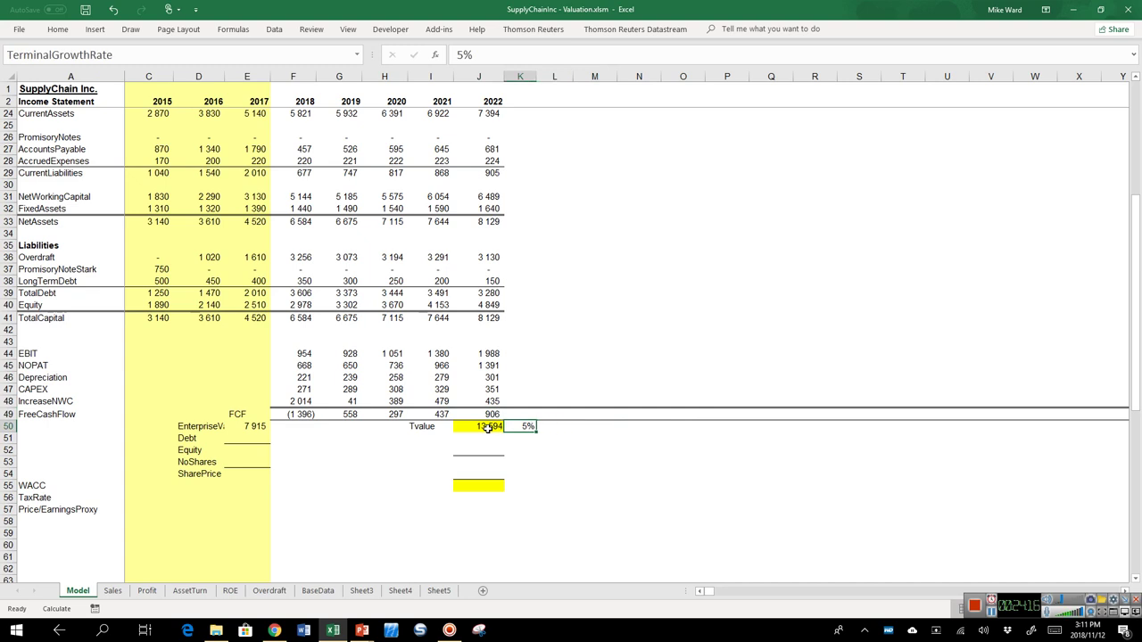
pyautogui.press('Left')
pyautogui.press('Left')
pyautogui.press('Left')
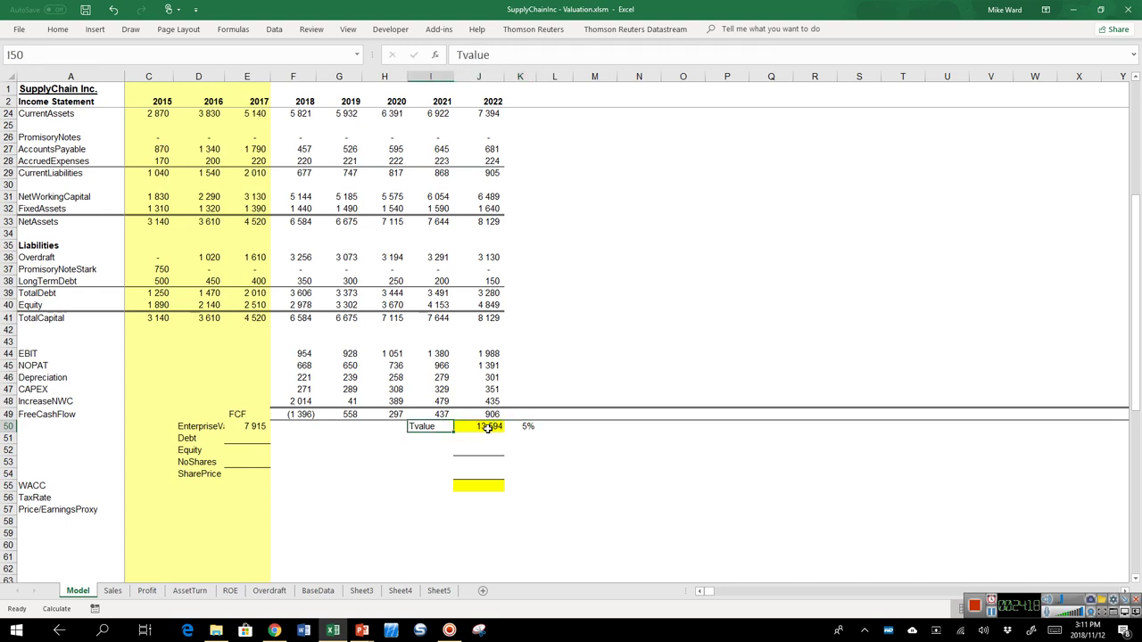
pyautogui.press('Left')
pyautogui.press('Left')
pyautogui.press('Left')
pyautogui.press('Left')
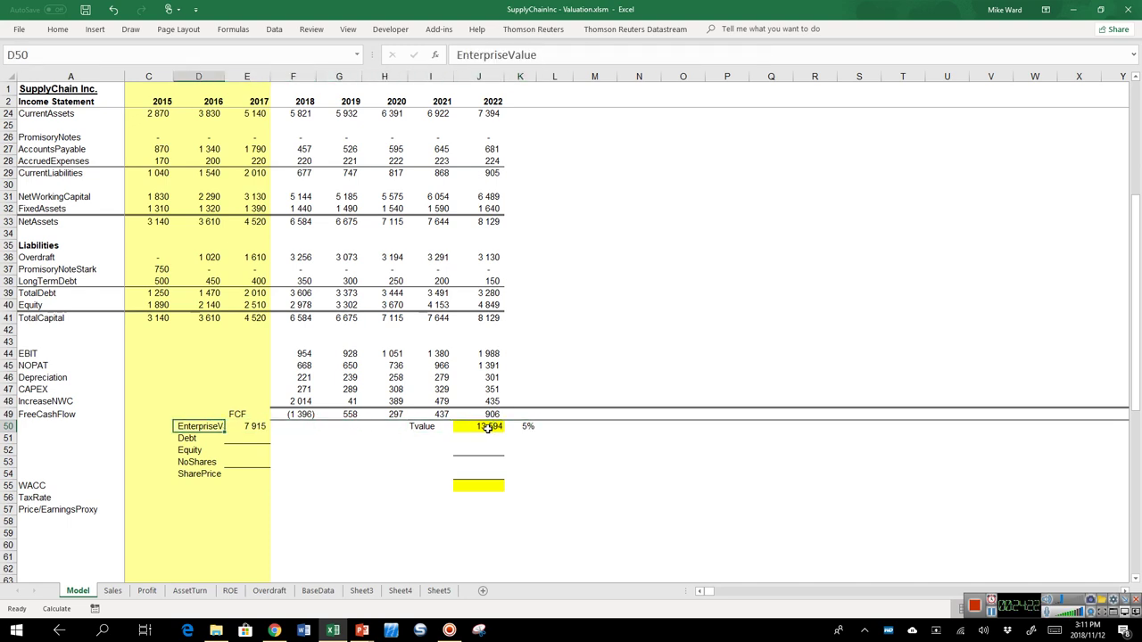
# Enter =TotalDebt as the 2017 Debt in E51 and check it against the TotalDebt formula in E39
pyautogui.press('Right')
pyautogui.press('Down')
pyautogui.press('Down')
pyautogui.press('Down')
pyautogui.press('Down')
pyautogui.press('Up')
pyautogui.press('Up')
pyautogui.press('Up')
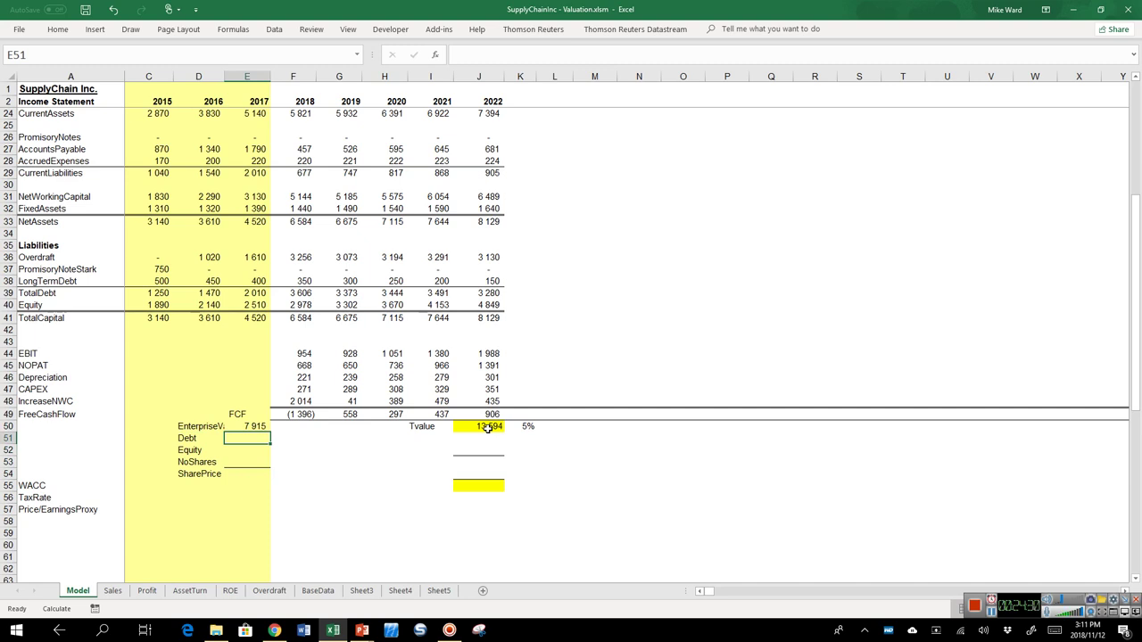
pyautogui.write('=')
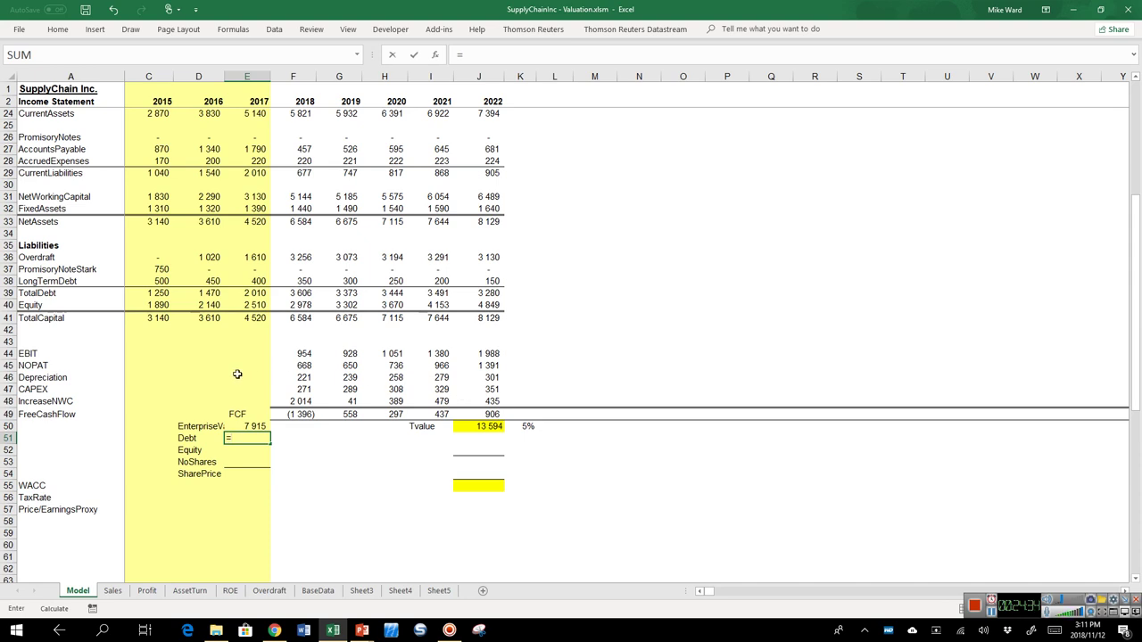
pyautogui.click(252, 295)
pyautogui.hotkey('shift', 'space')
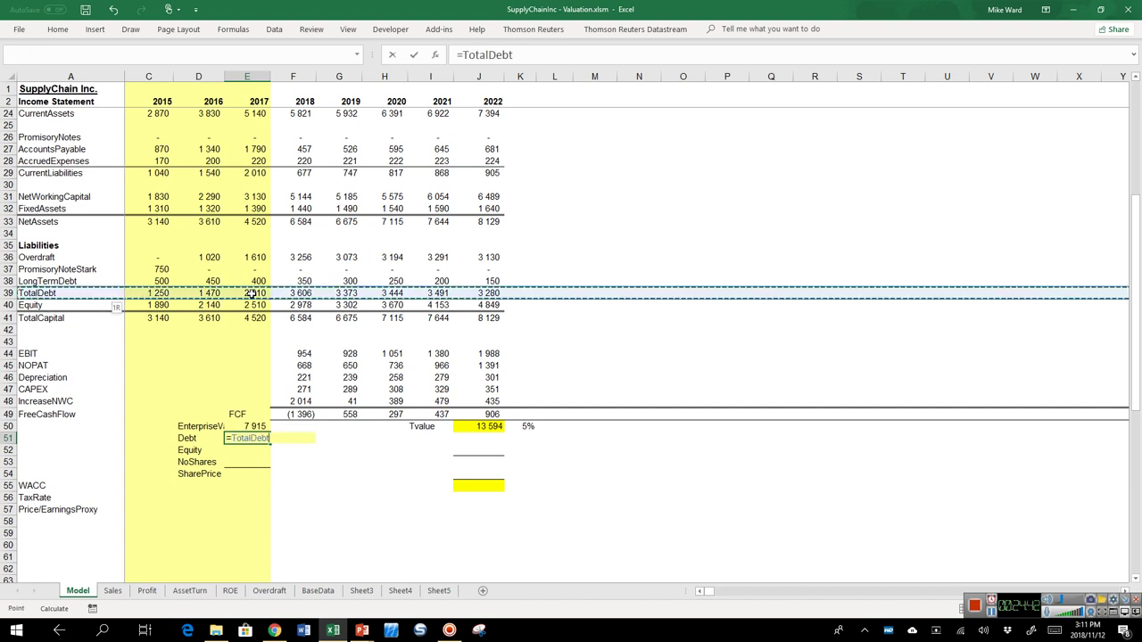
pyautogui.hotkey('ctrl', 'Return')
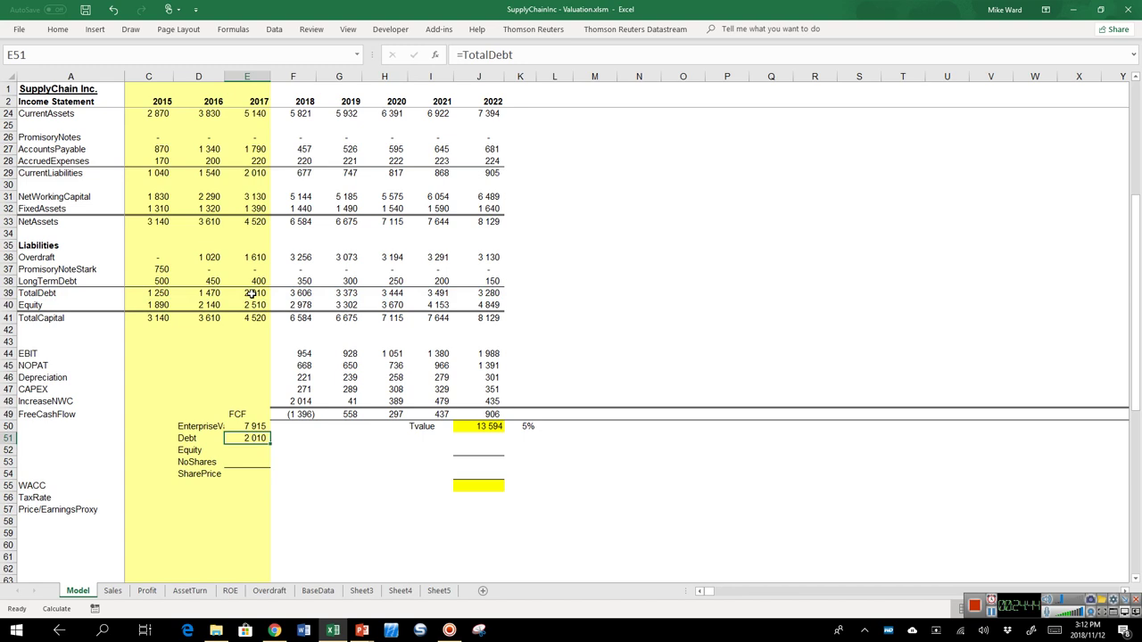
pyautogui.click(256, 295)
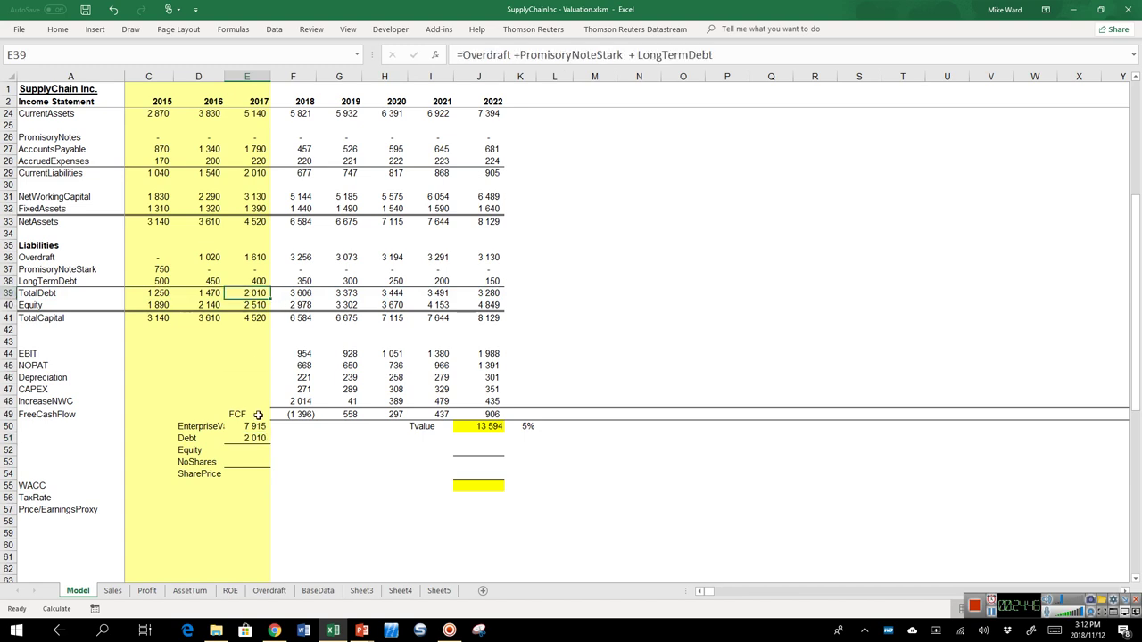
# Calculate the 2017 Equity in E52 as enterprise value less debt with =E50-E51
pyautogui.click(257, 450)
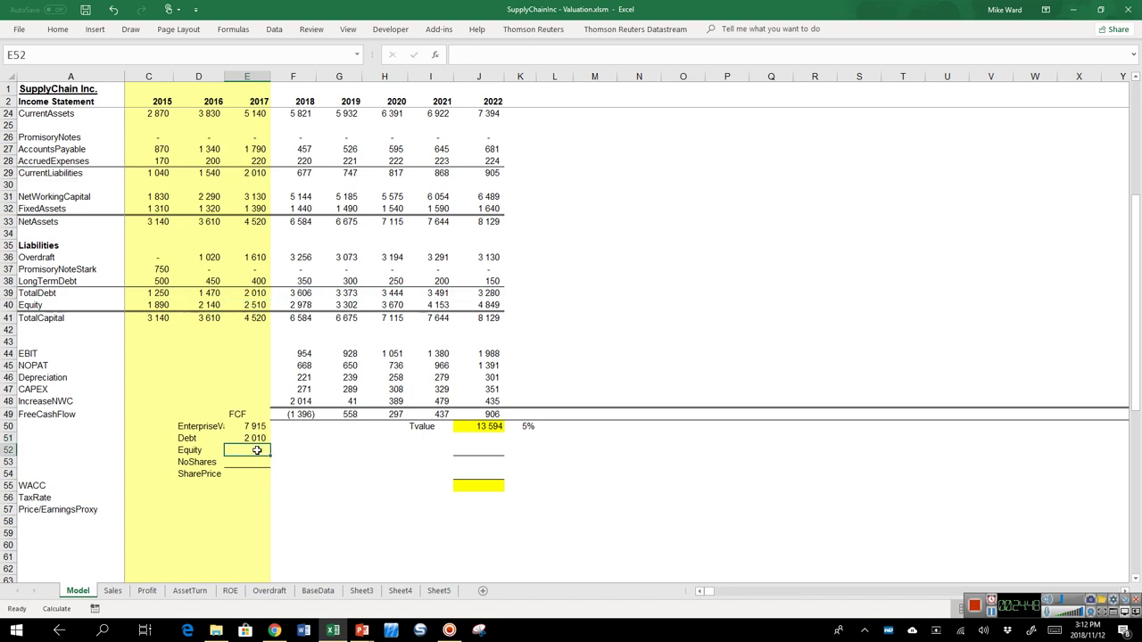
pyautogui.write('=')
pyautogui.press('Up')
pyautogui.press('Up')
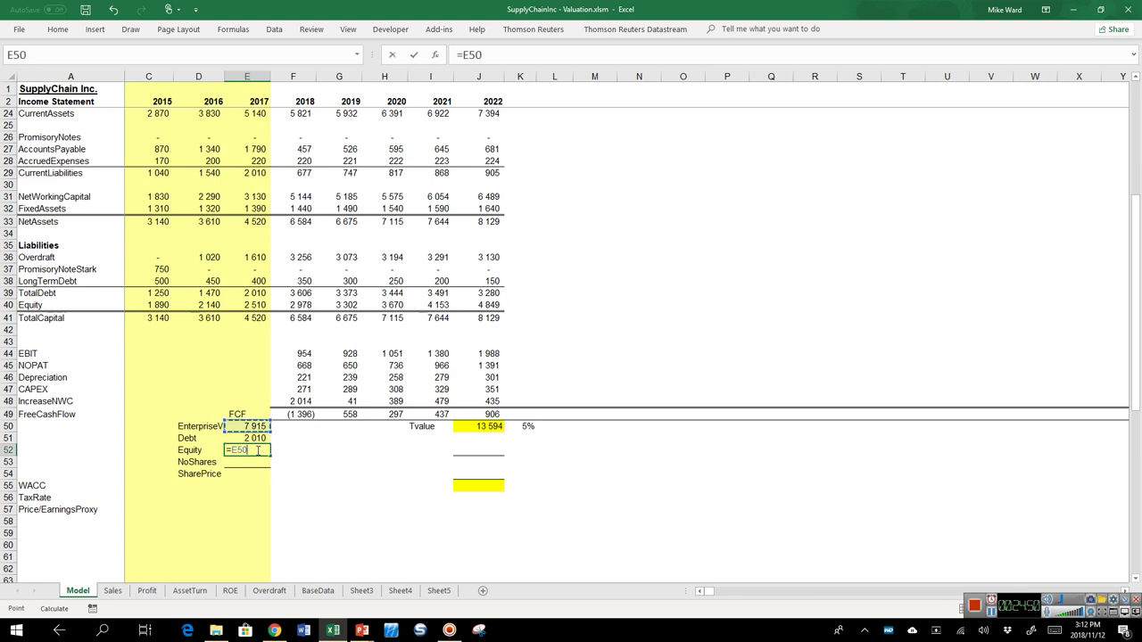
pyautogui.write('-')
pyautogui.press('Up')
pyautogui.press('Return')
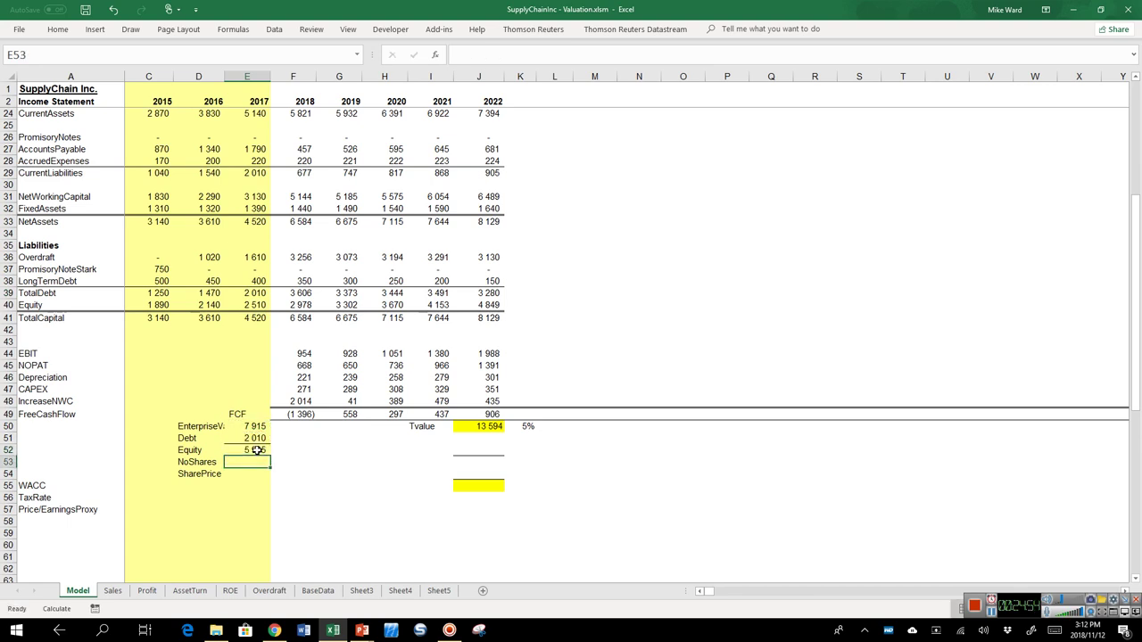
# Set NoShares in E53 to 500
pyautogui.write('5')
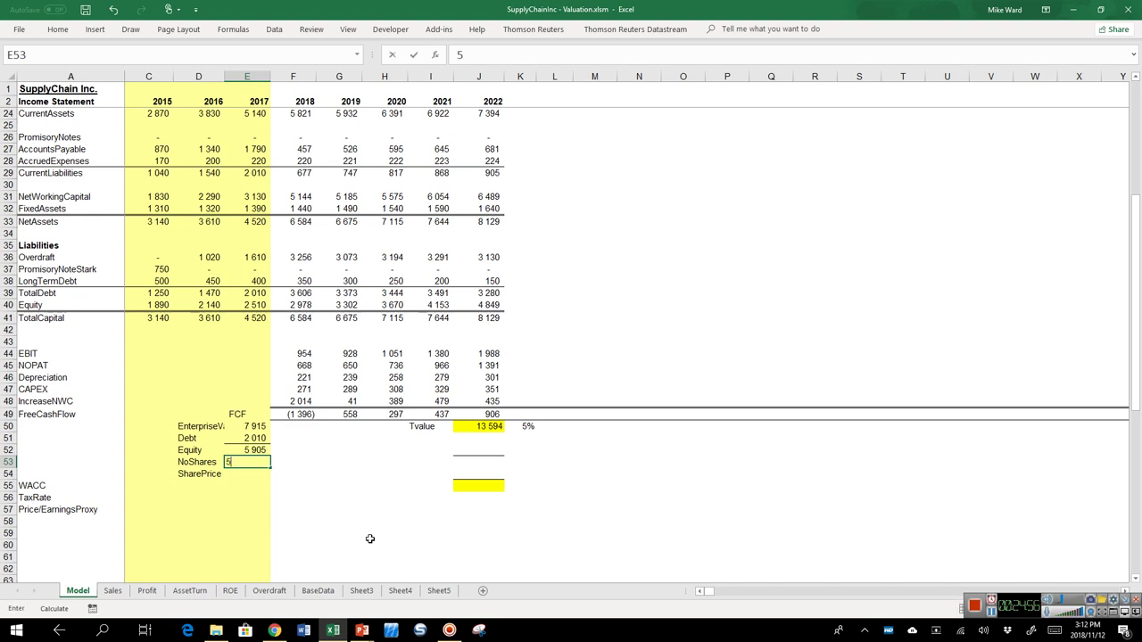
pyautogui.write('00')
pyautogui.press('Return')
# Calculate the SharePrice in E54 as equity divided by the number of shares with =E52/E53
pyautogui.write('=')
pyautogui.press('Up')
pyautogui.press('Up')
pyautogui.write('/')
pyautogui.press('Up')
pyautogui.press('Return')
pyautogui.press('Up')
pyautogui.press('Left')
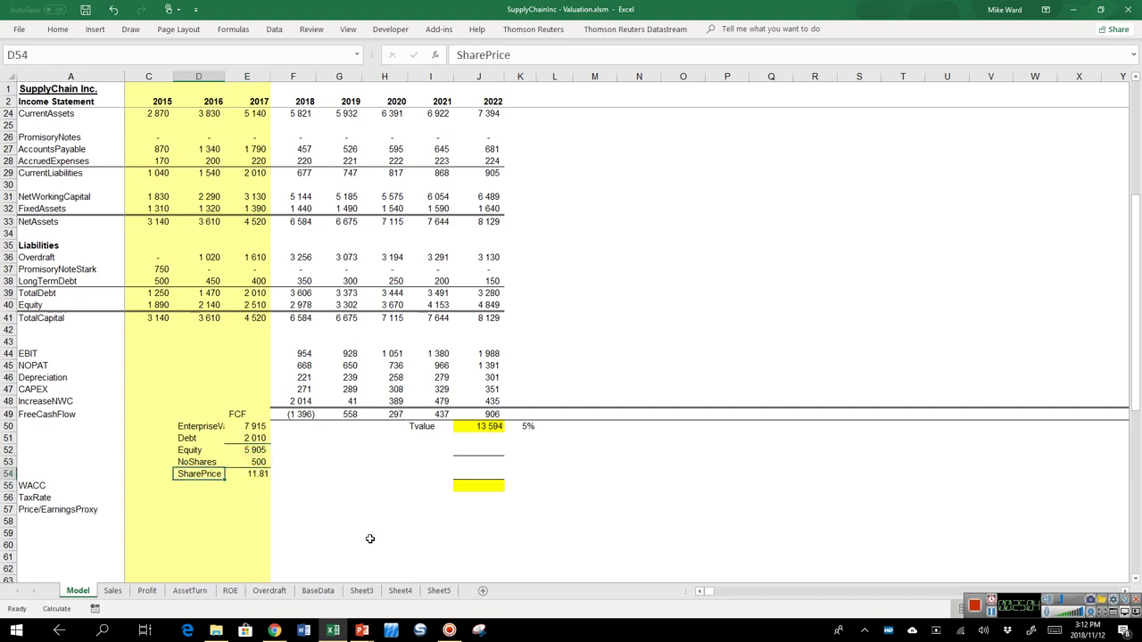
pyautogui.press('Right')
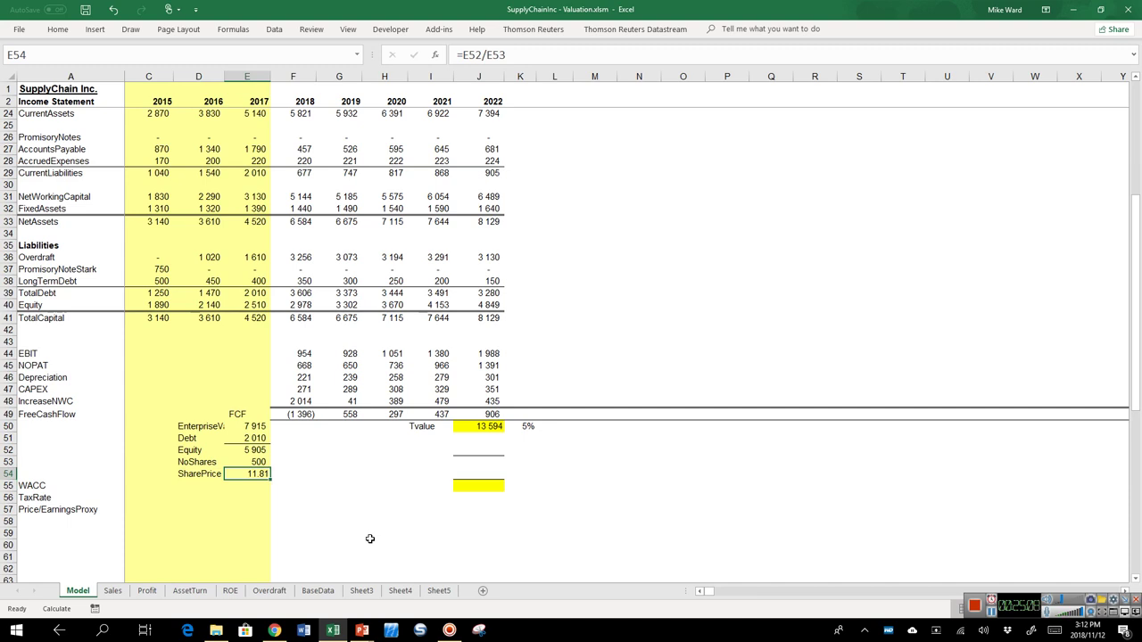
# Review the valuation inputs in column E, the Tvalue formula in J50 and the empty cell beneath it
pyautogui.press('Up')
pyautogui.press('Up')
pyautogui.press('Up')
pyautogui.press('Up')
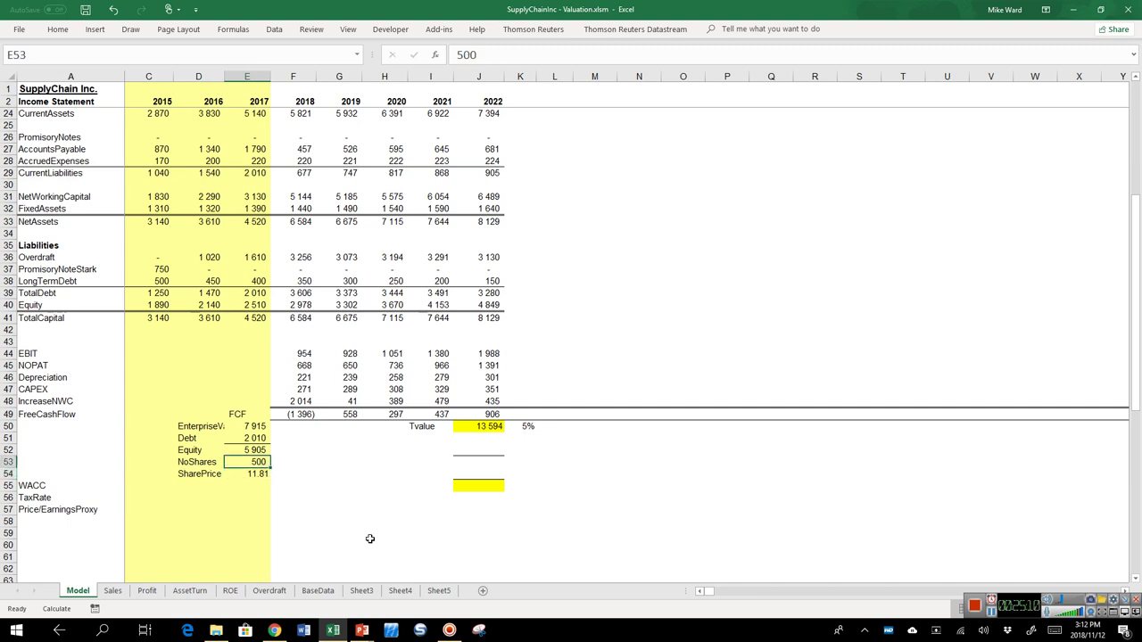
pyautogui.press('Right')
pyautogui.press('Right')
pyautogui.press('Right')
pyautogui.press('Right')
pyautogui.press('Right')
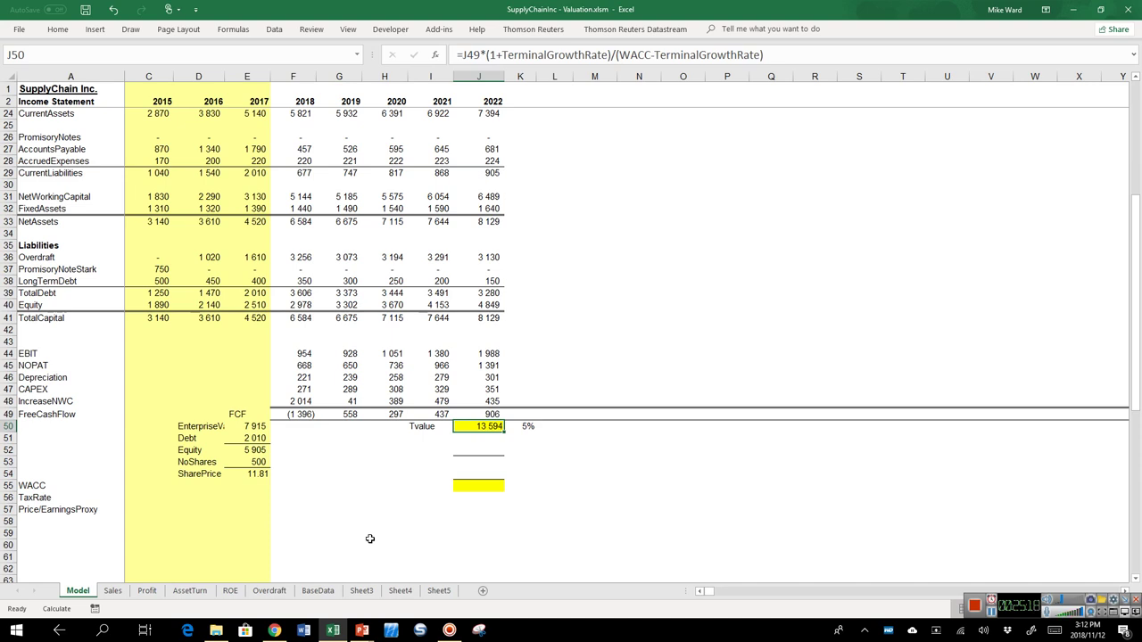
pyautogui.press('Down')
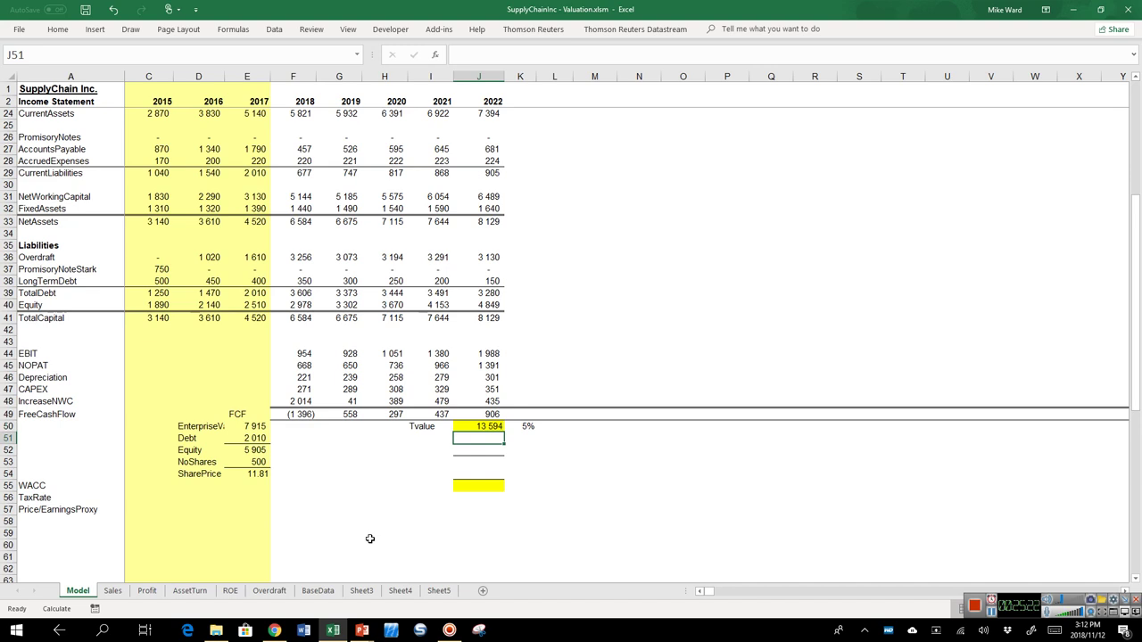
pyautogui.press('Up')
pyautogui.press('Down')
pyautogui.press('Up')
pyautogui.press('Down')
# Reveal hidden column B and check the Price/EarningsProxy value in B57
pyautogui.click(32, 512)
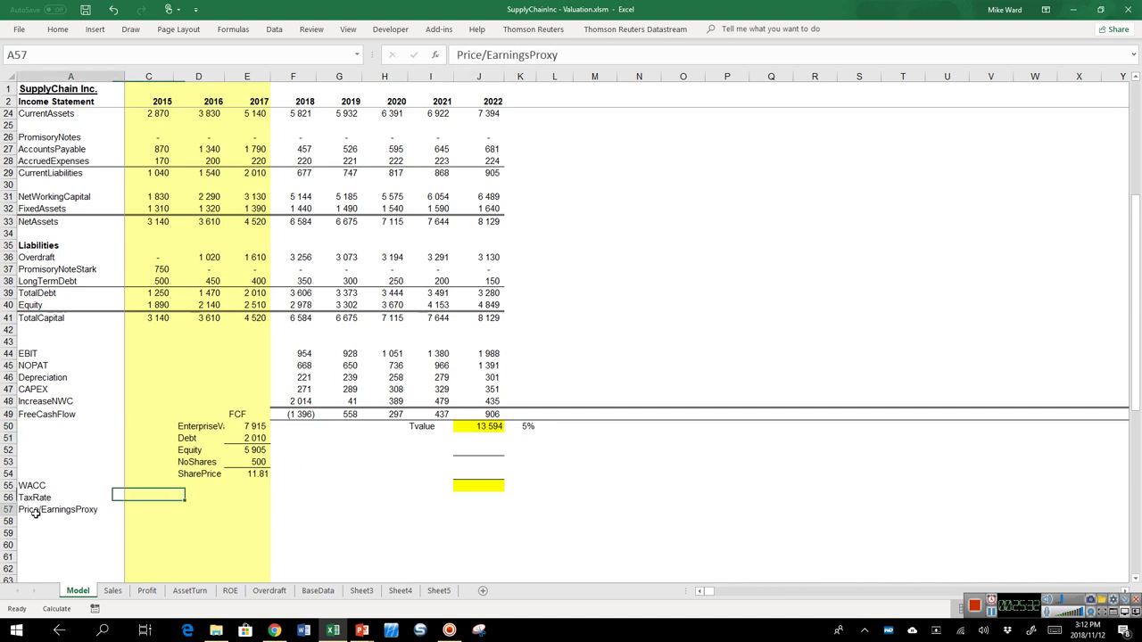
pyautogui.hotkey('ctrl', 'z')
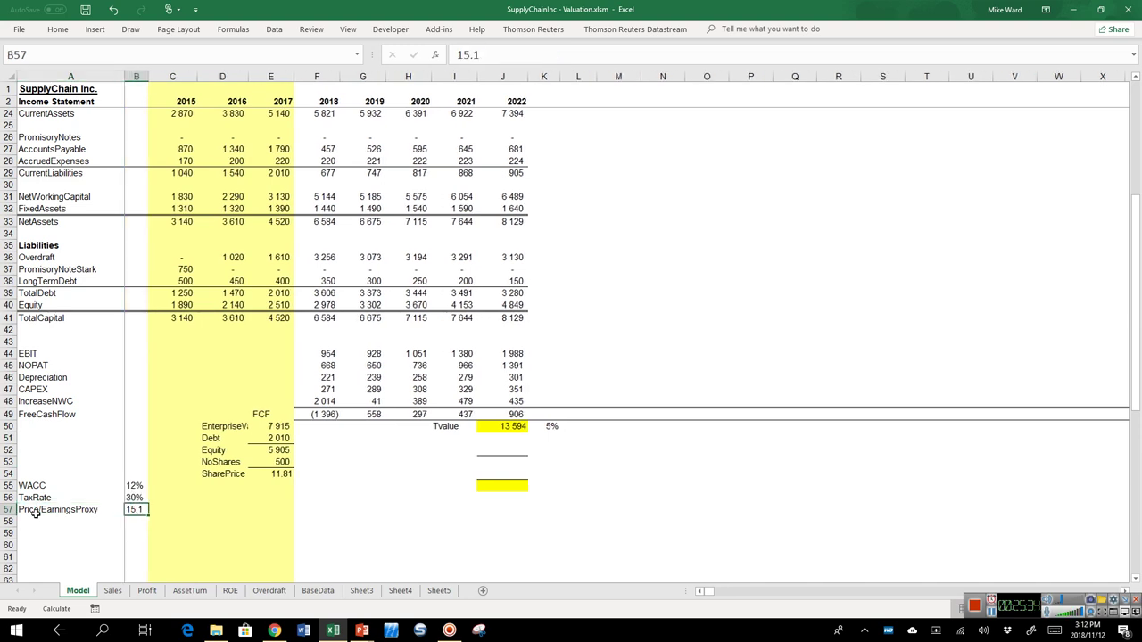
pyautogui.click(35, 513)
pyautogui.press('Right')
pyautogui.click(34, 513)
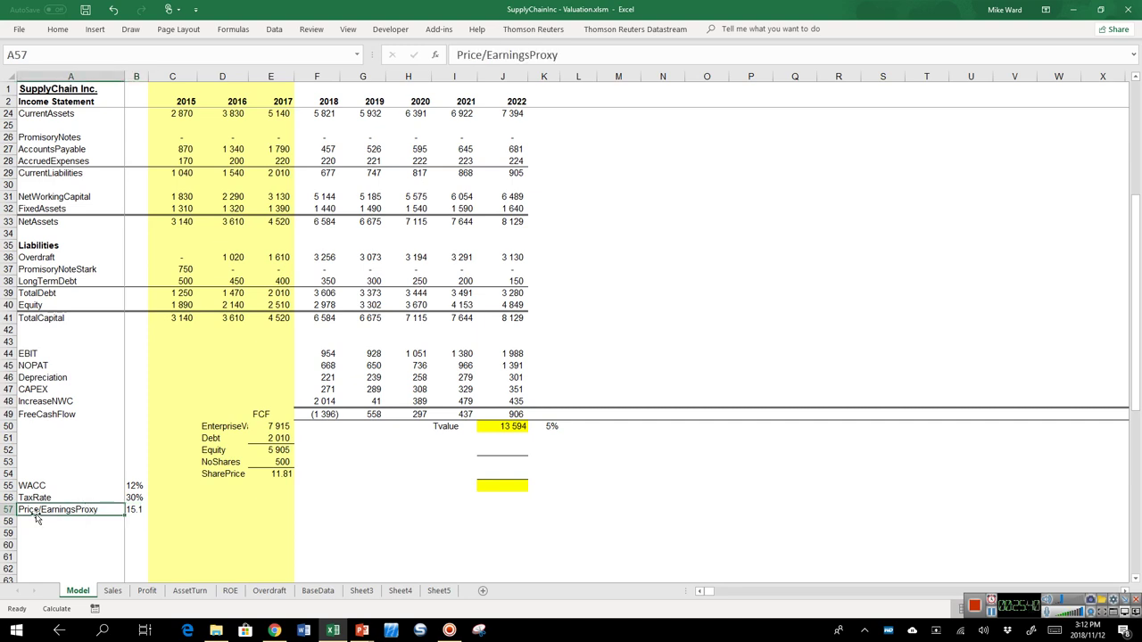
pyautogui.press('Right')
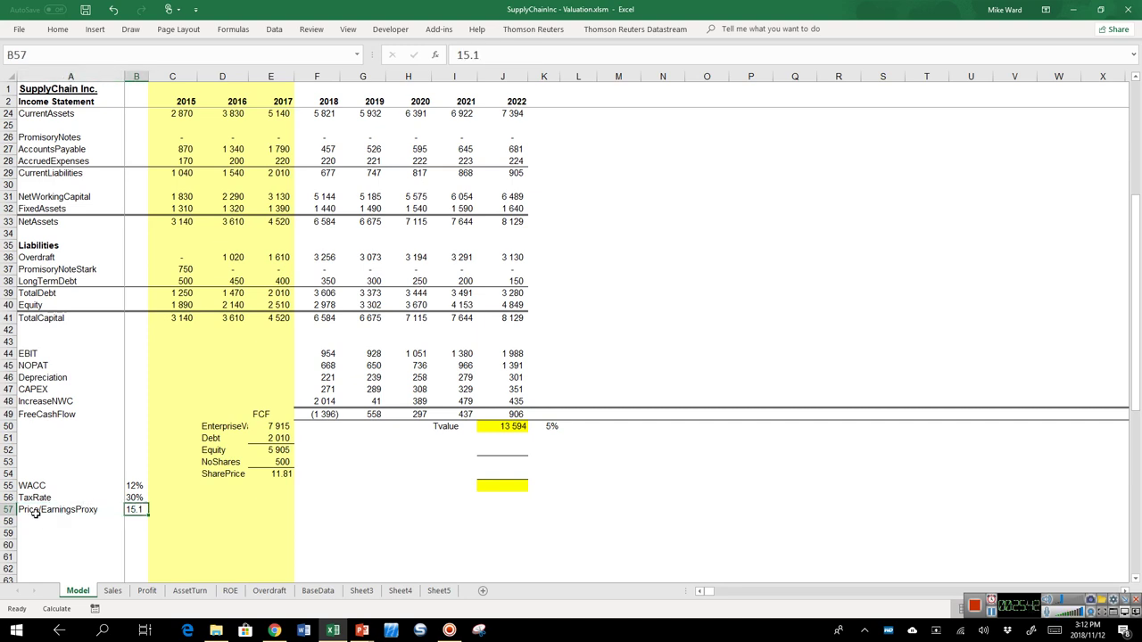
# Enter =EarningsAfterTax in J51, below the Tvalue cell, to bring in the 2022 earnings
pyautogui.press('Up')
pyautogui.press('Up')
pyautogui.press('Right')
pyautogui.press('Right')
pyautogui.press('Right')
pyautogui.press('Right')
pyautogui.press('Right')
pyautogui.press('Right')
pyautogui.press('Right')
pyautogui.press('Up')
pyautogui.press('Up')
pyautogui.press('Up')
pyautogui.press('Up')
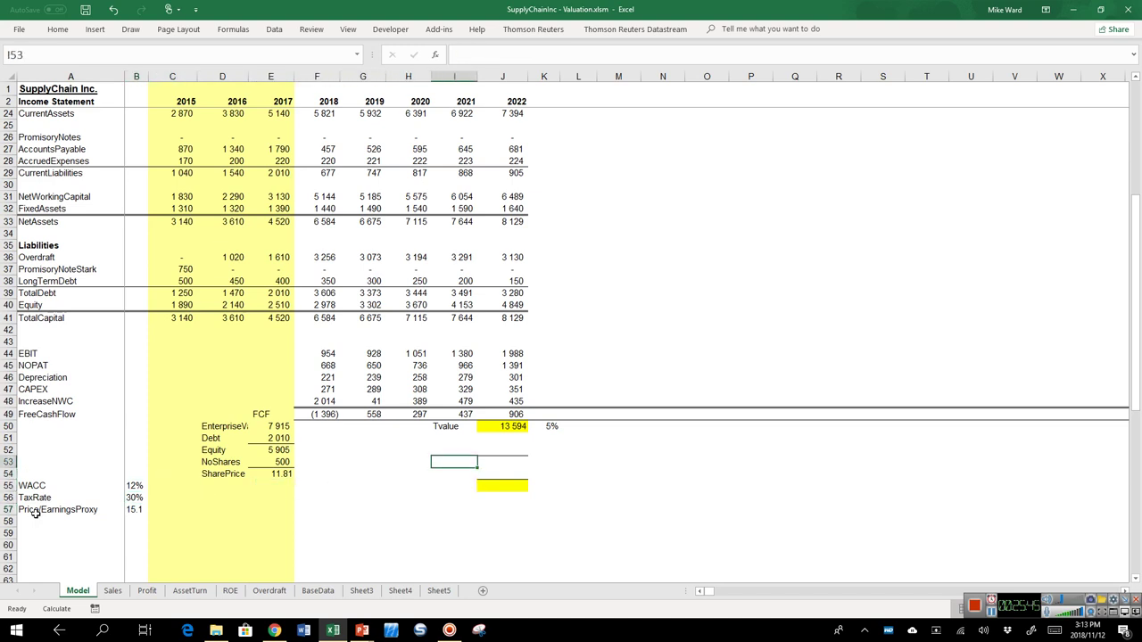
pyautogui.press('Right')
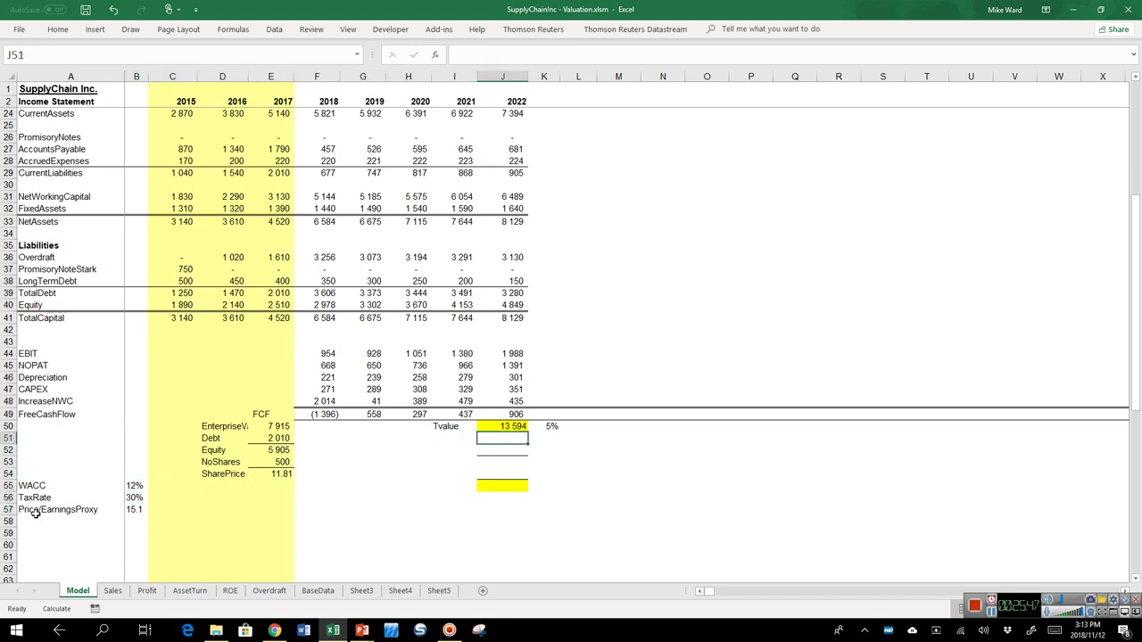
pyautogui.write('=')
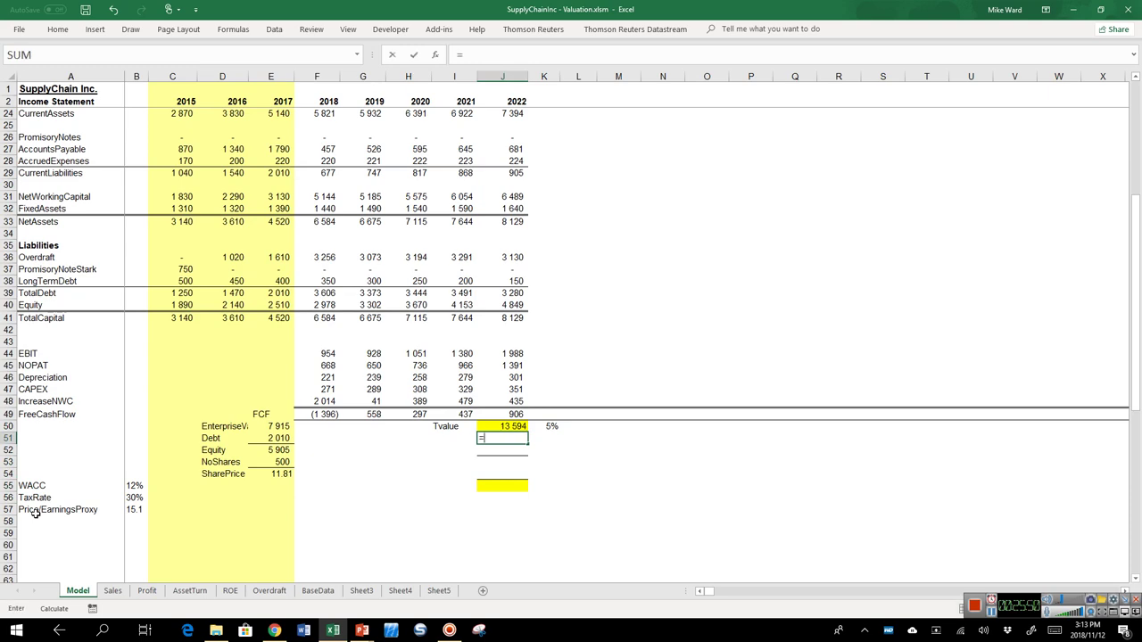
pyautogui.scroll(7, 546, 247)
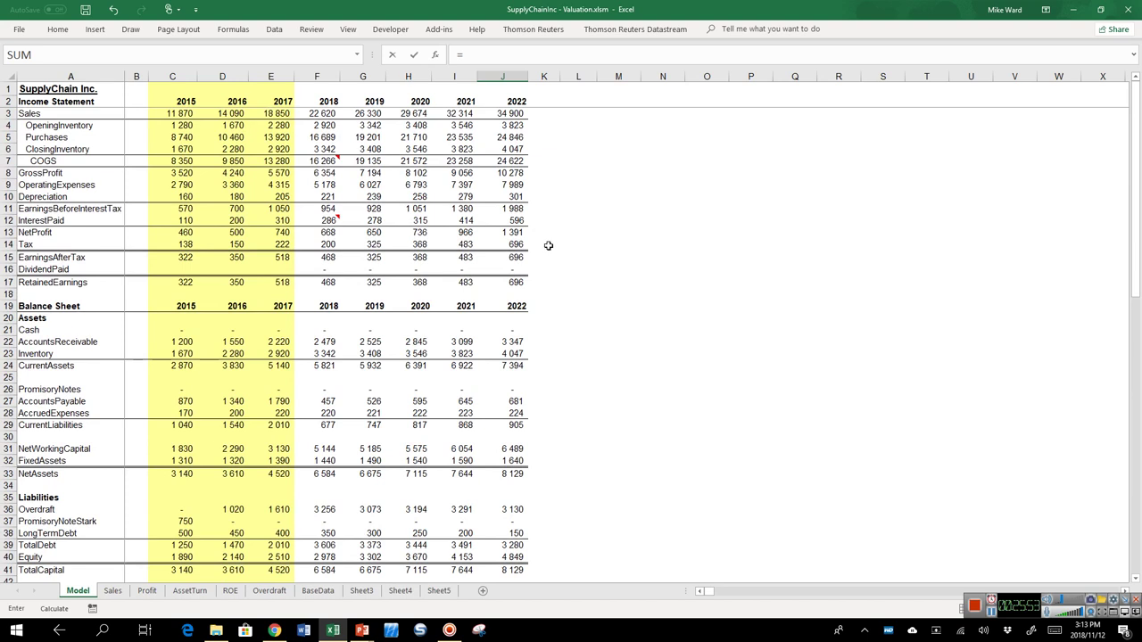
pyautogui.click(505, 257)
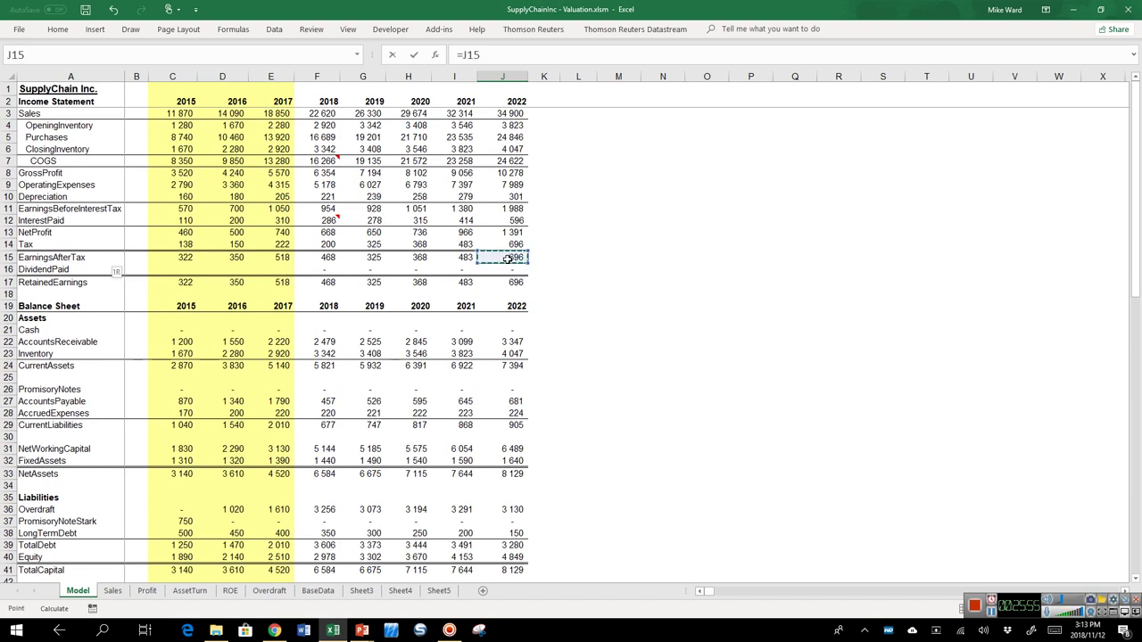
pyautogui.hotkey('shift', 'space')
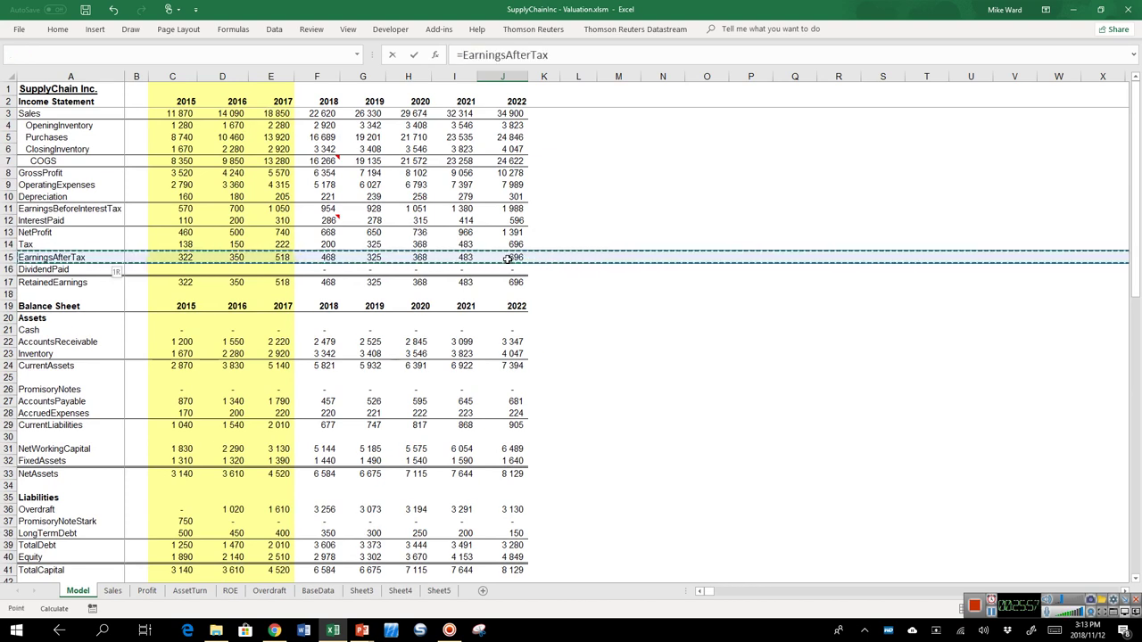
pyautogui.press('Return')
# Label the 2022 earnings figure by entering NetIncome in K51
pyautogui.scroll(-2, 507, 259)
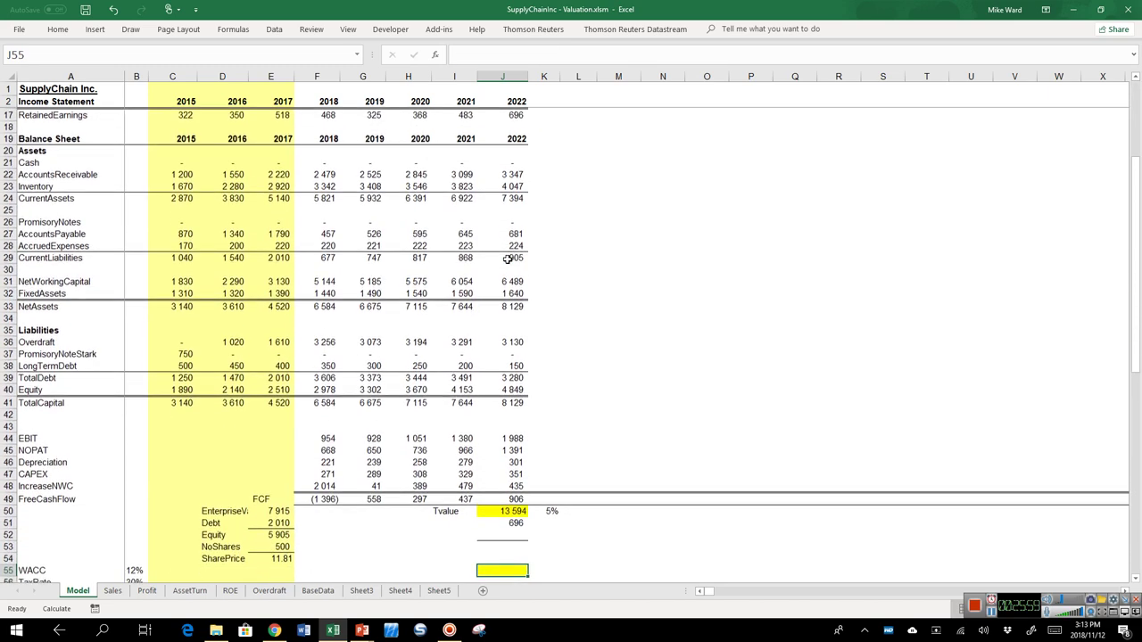
pyautogui.press('Up')
pyautogui.press('Right')
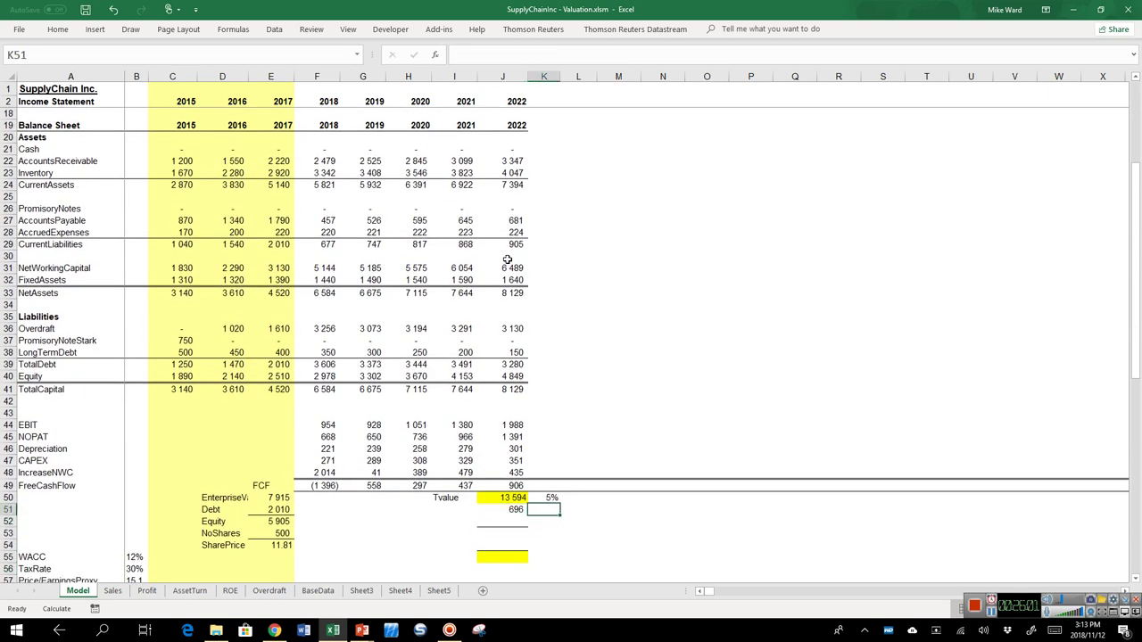
pyautogui.write('NetIncom')
pyautogui.press('Return')
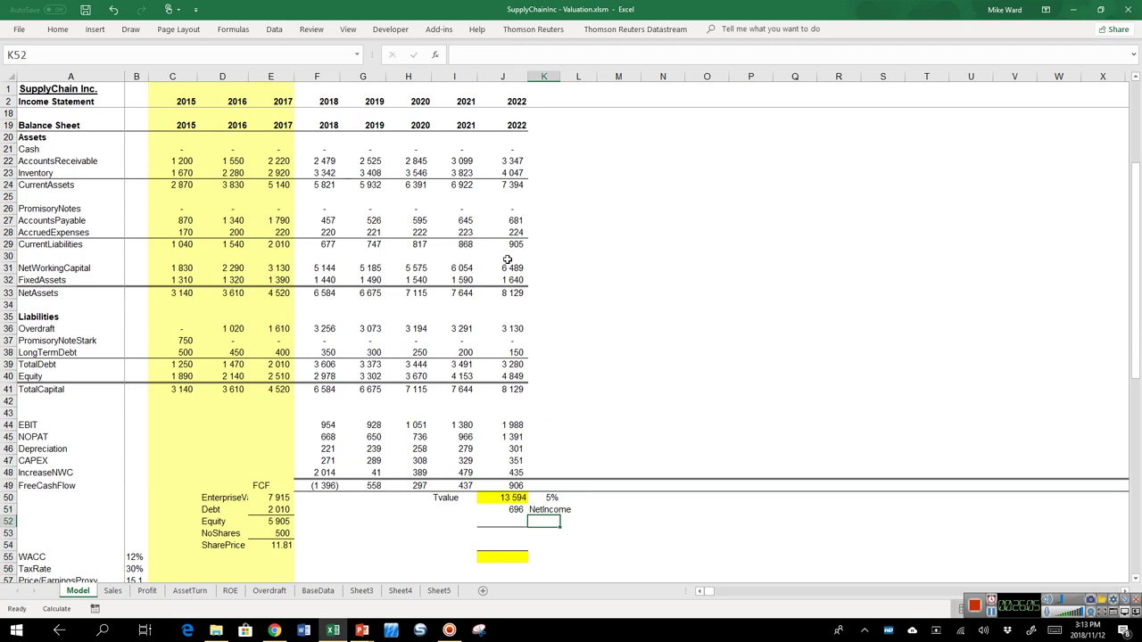
# Bring the Price/EarningsProxy value from B57 into J52 with a cell reference, below the 2022 net income
pyautogui.press('Up')
pyautogui.press('Left')
pyautogui.press('Down')
pyautogui.write('=')
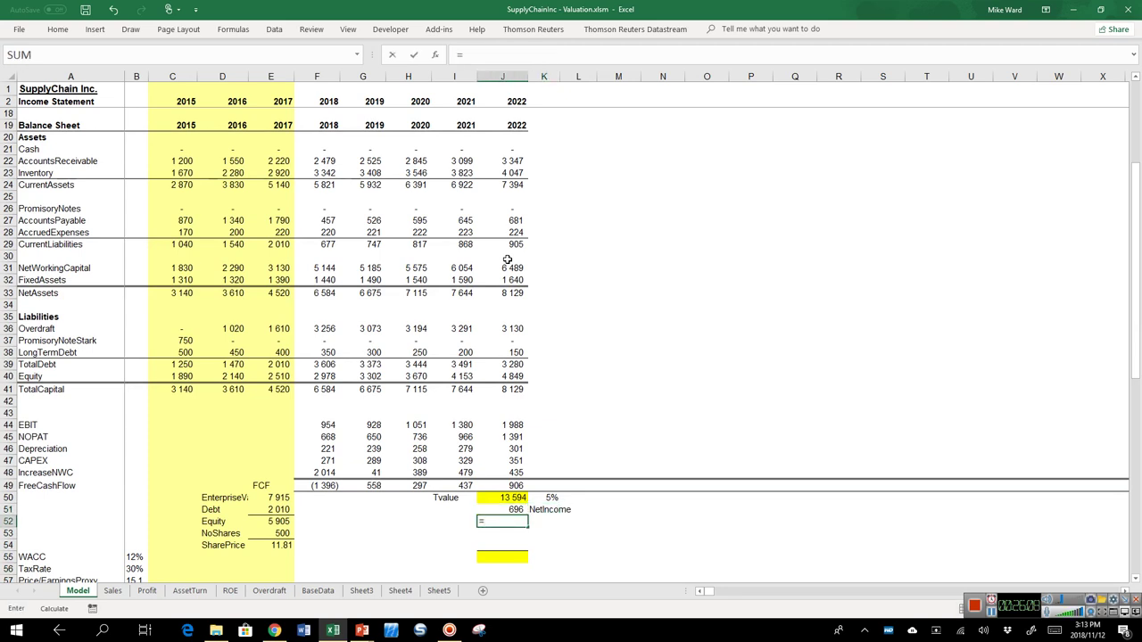
pyautogui.click(134, 577)
pyautogui.press('Return')
# Label the price/earnings multiple by entering ProxyP/Eratio in K52
pyautogui.press('Up')
pyautogui.press('Right')
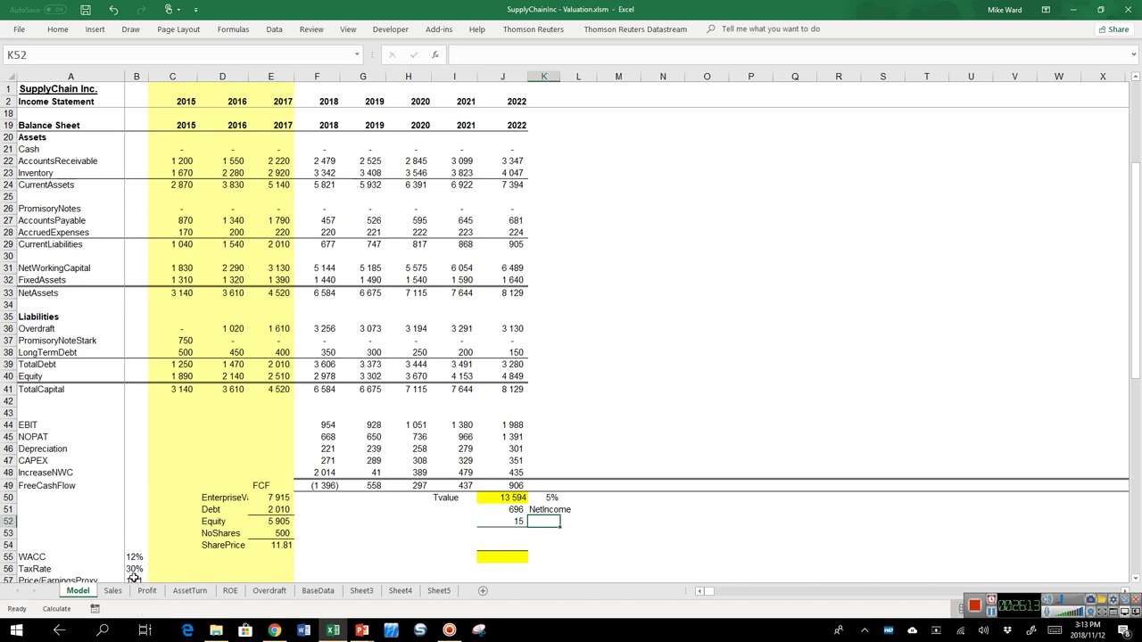
pyautogui.write('ProxyP/E')
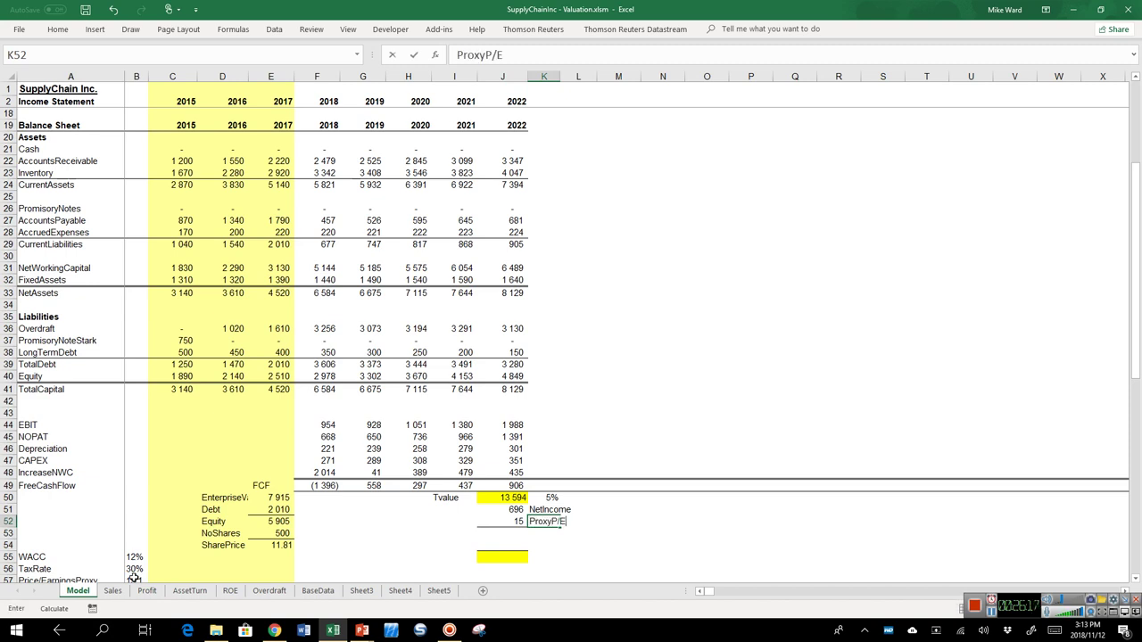
pyautogui.write('Ratio')
pyautogui.press('Return')
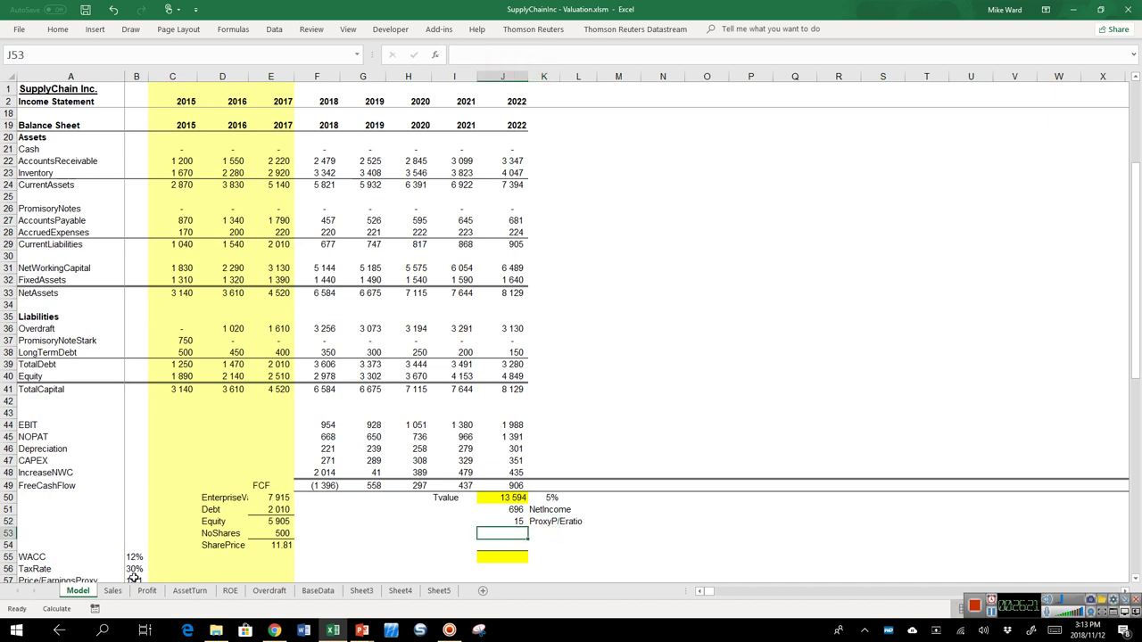
# Calculate the 2022 equity value in J53 by multiplying net income by the proxy ratio with =J51*J52
pyautogui.write('=')
pyautogui.press('Up')
pyautogui.press('Up')
pyautogui.write('*')
pyautogui.press('Up')
pyautogui.press('Return')
# Label the product of net income and the proxy ratio by entering ValueEquity in K53
pyautogui.press('Up')
pyautogui.press('Right')
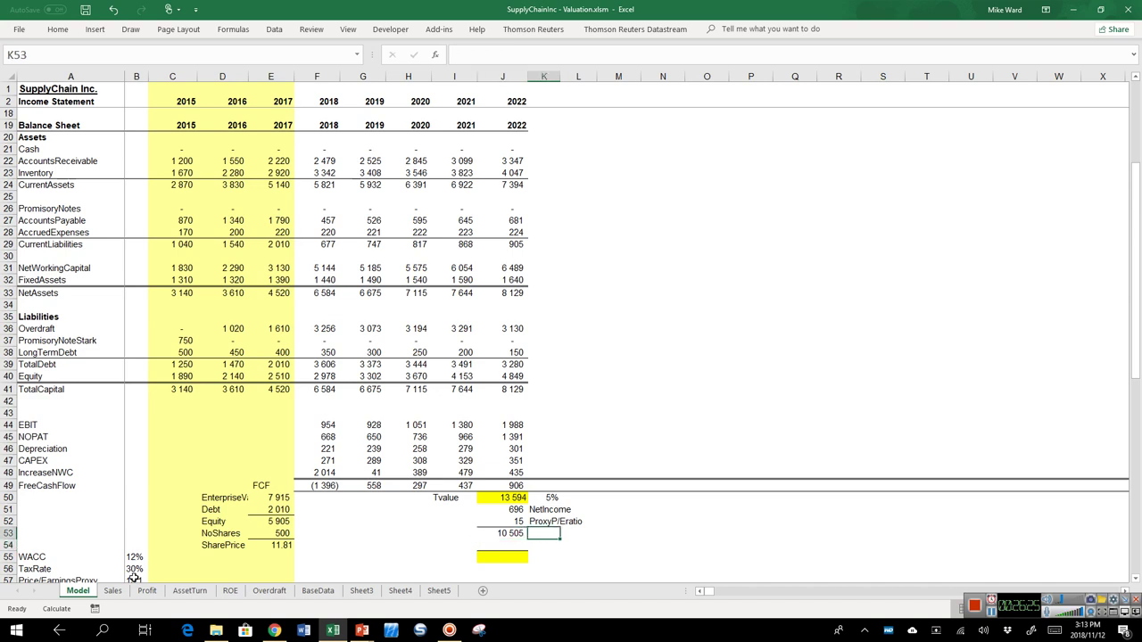
pyautogui.write('ValueEquity')
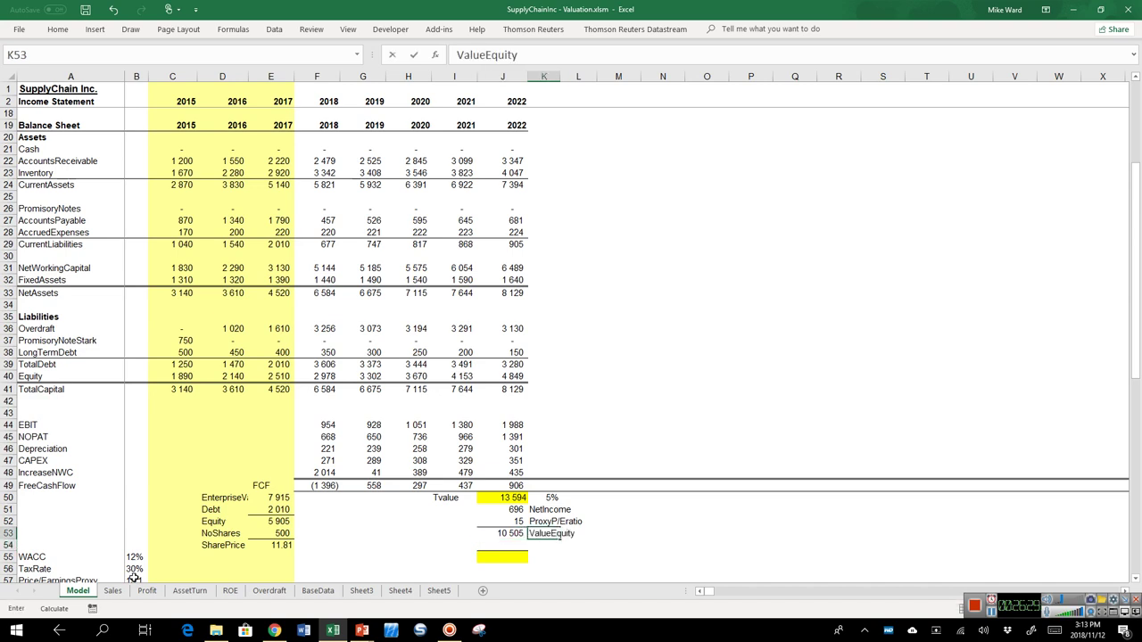
pyautogui.press('Return')
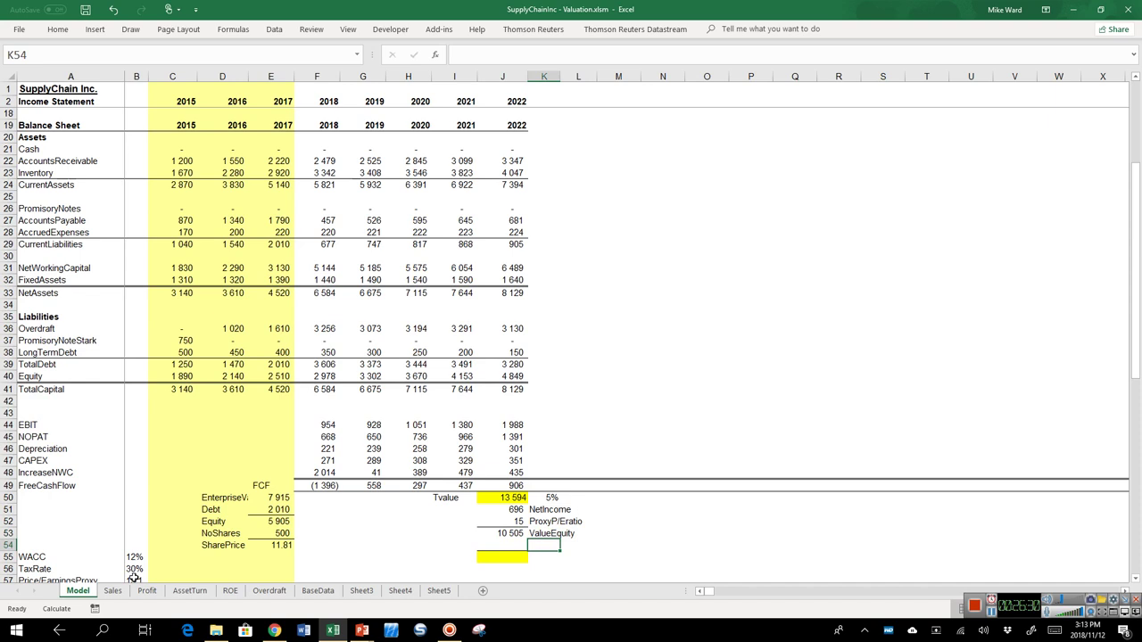
# Compare the equity formulas in J53 and E52, check the 2022 TotalDebt in J39, and enter the label Debt in K54
pyautogui.click(512, 534)
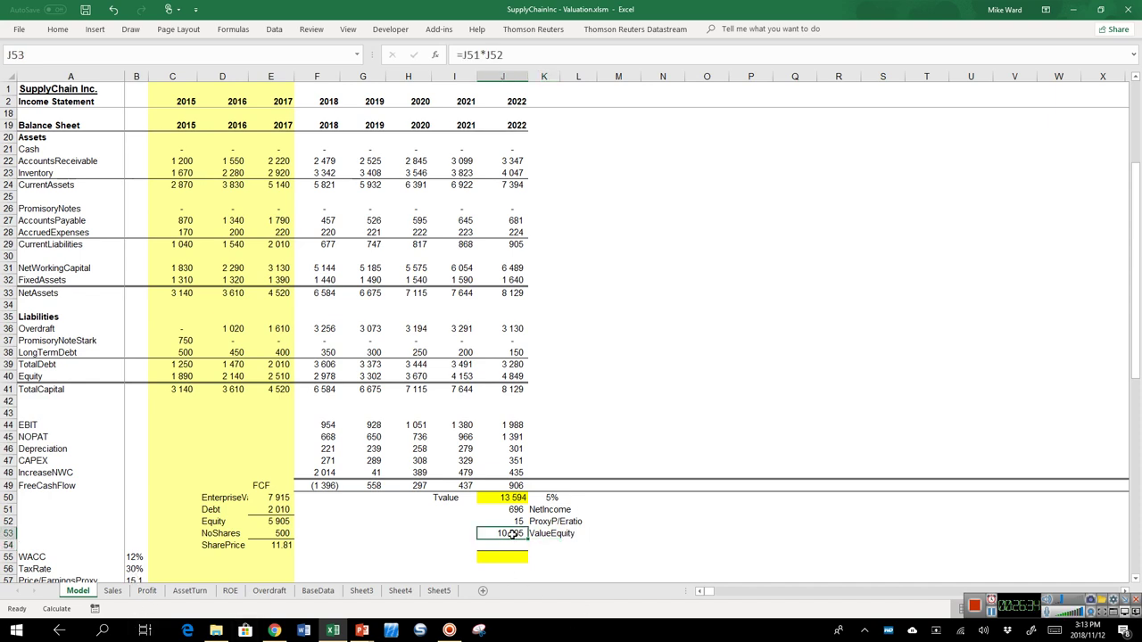
pyautogui.click(271, 523)
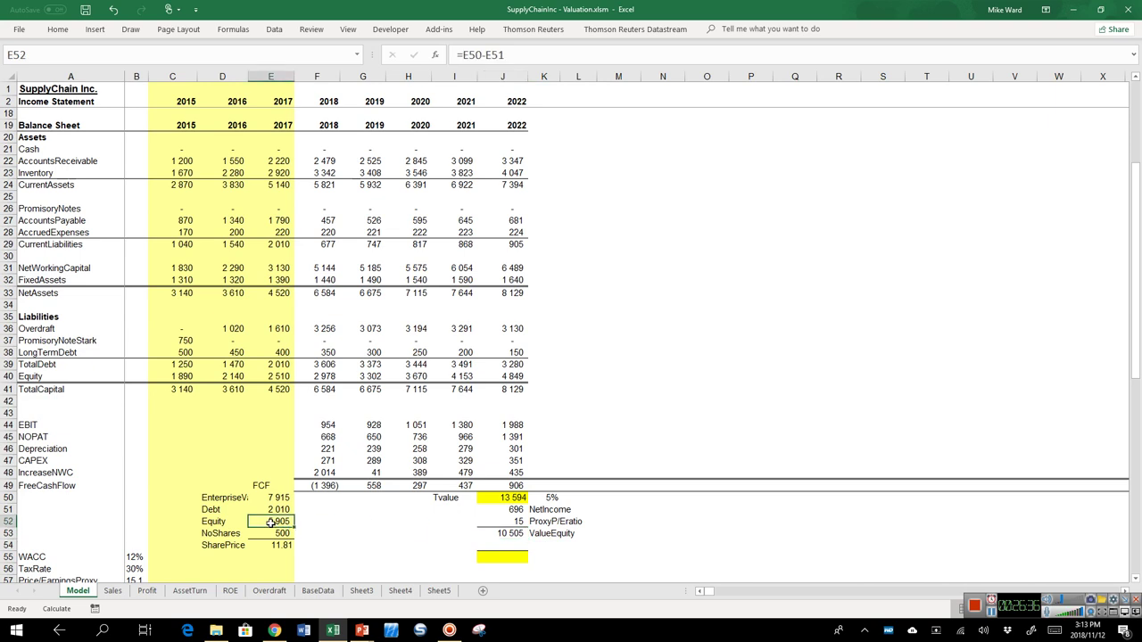
pyautogui.click(503, 534)
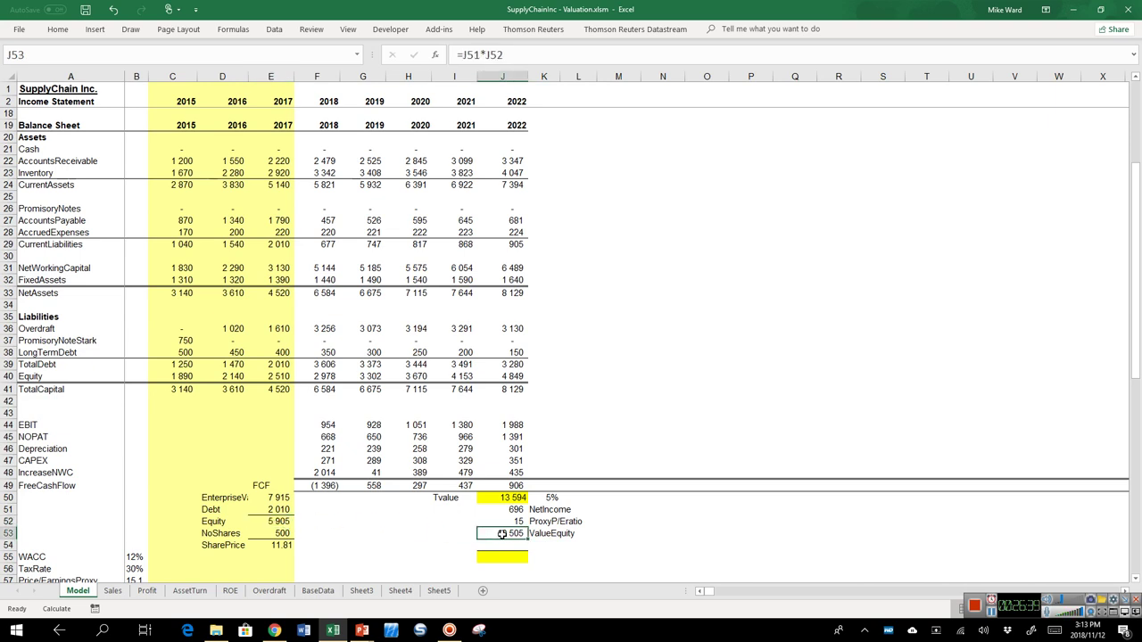
pyautogui.click(508, 545)
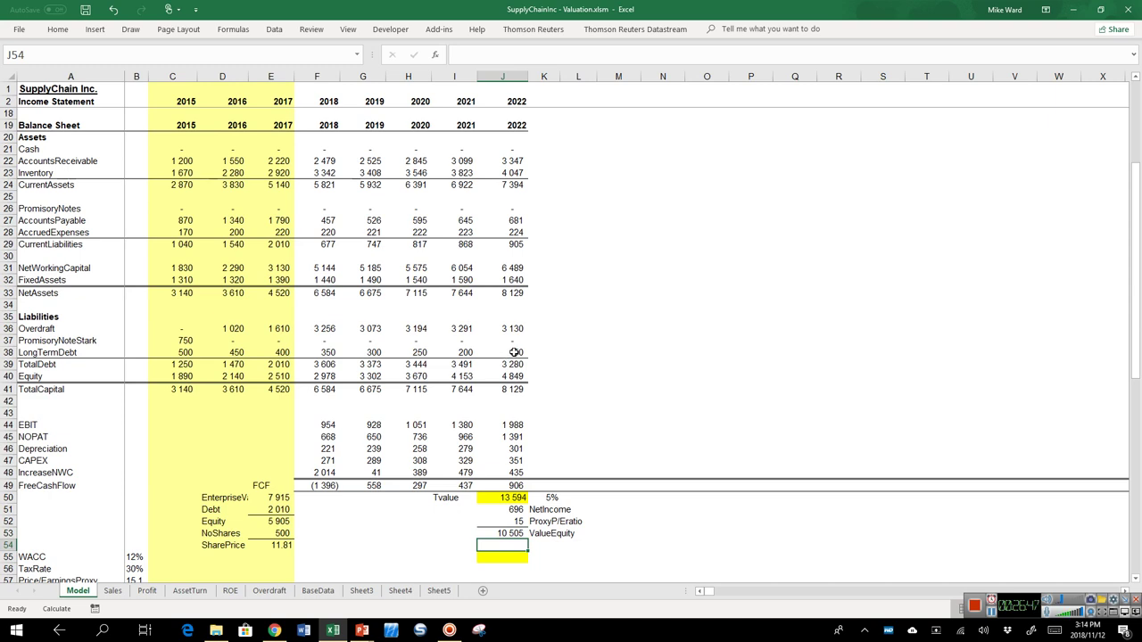
pyautogui.click(514, 364)
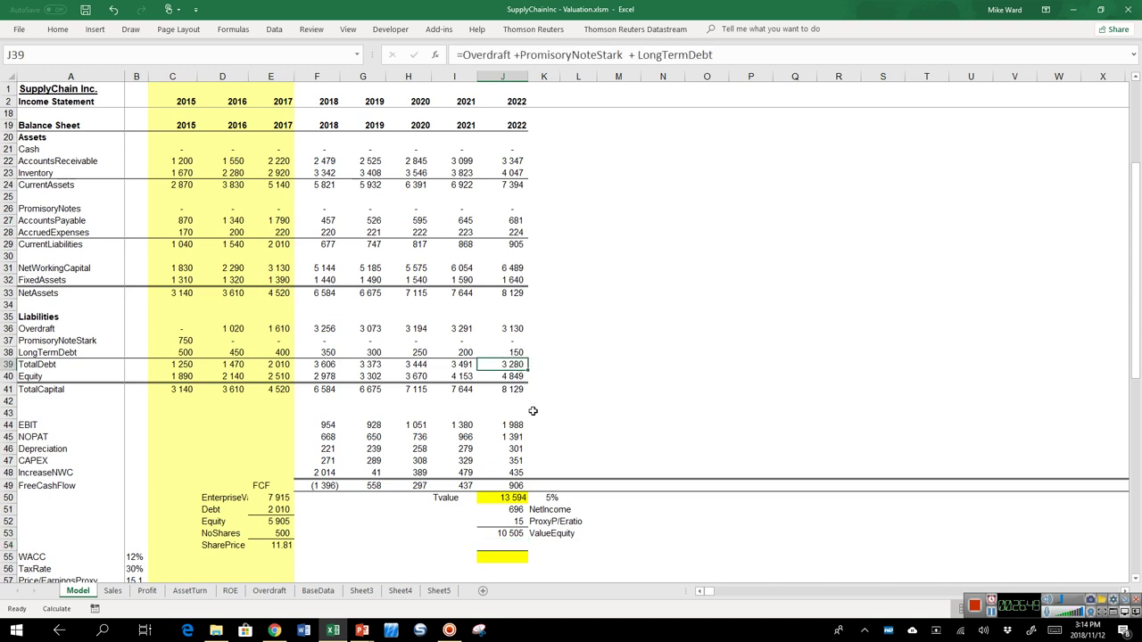
pyautogui.click(545, 546)
pyautogui.write('Deb')
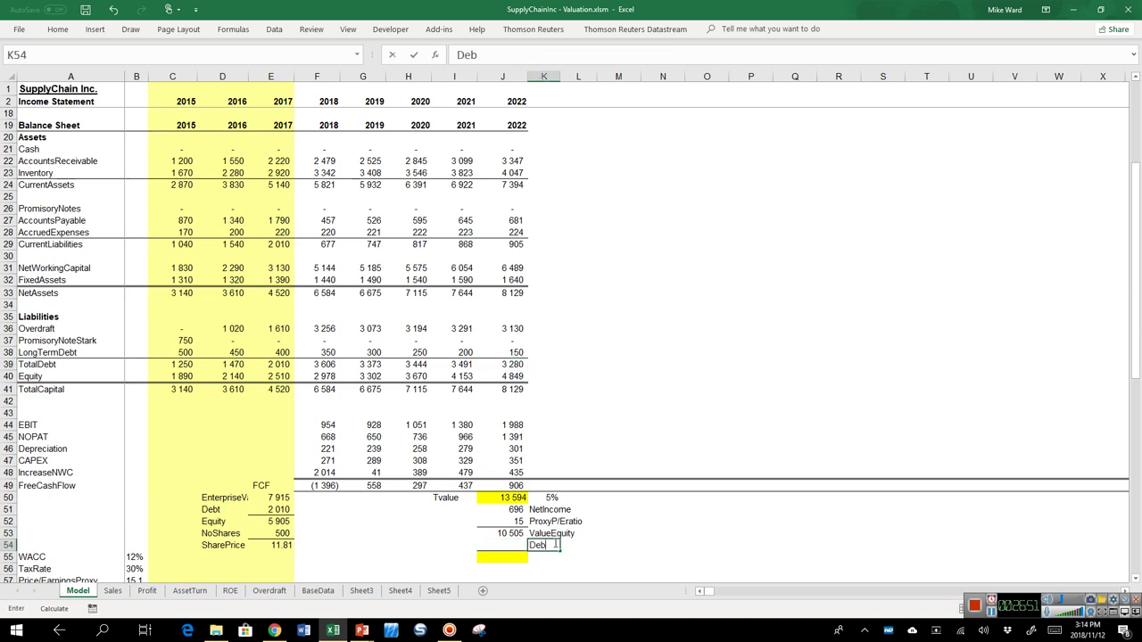
pyautogui.write('t')
# Bring the 2022 TotalDebt from J39 into J54 with a cell reference, beside the Debt label
pyautogui.press('Left')
pyautogui.write('=')
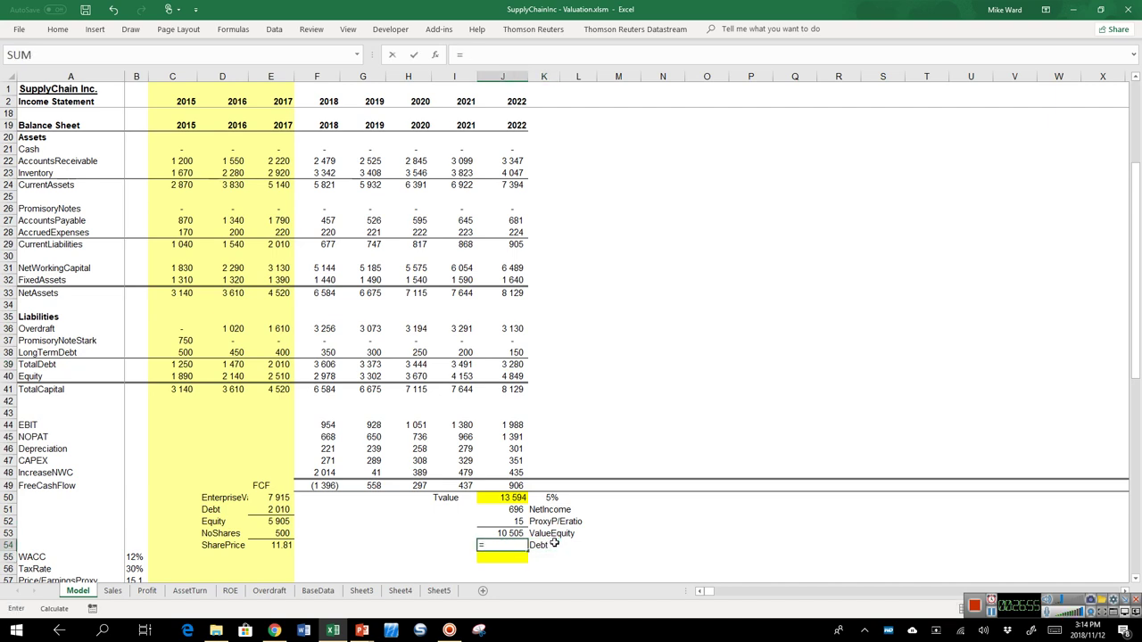
pyautogui.click(508, 366)
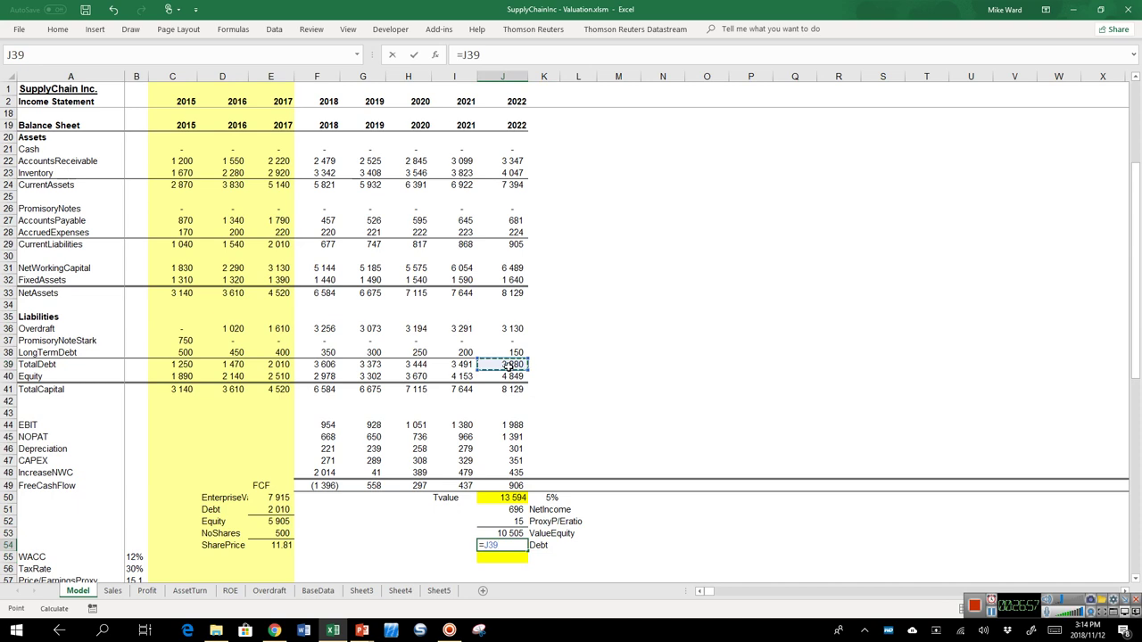
pyautogui.press('Return')
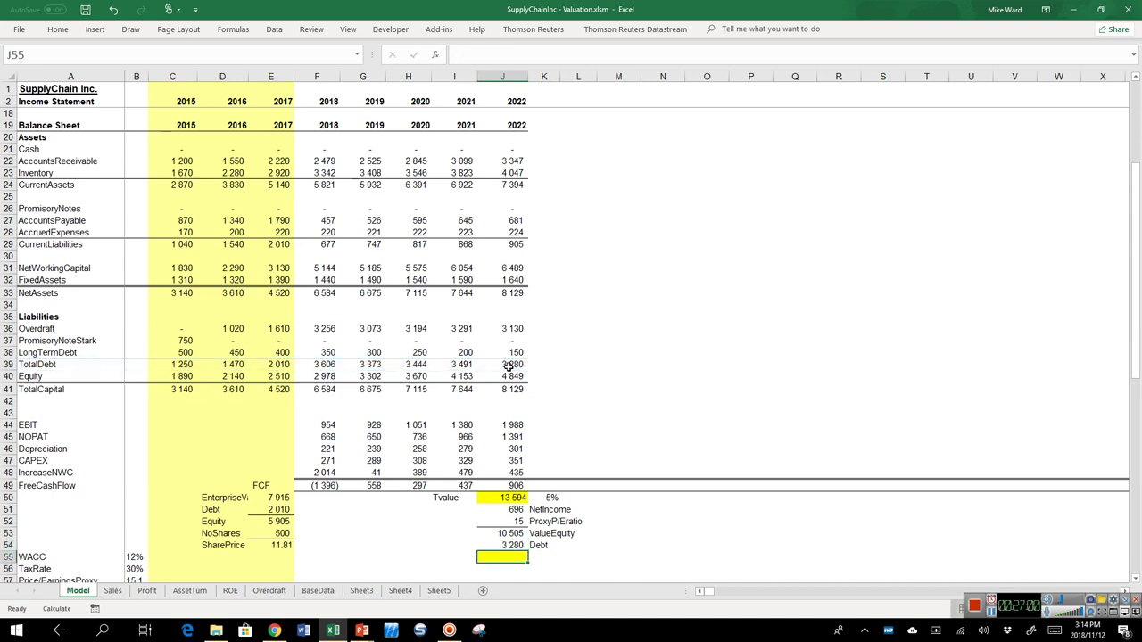
pyautogui.press('Up')
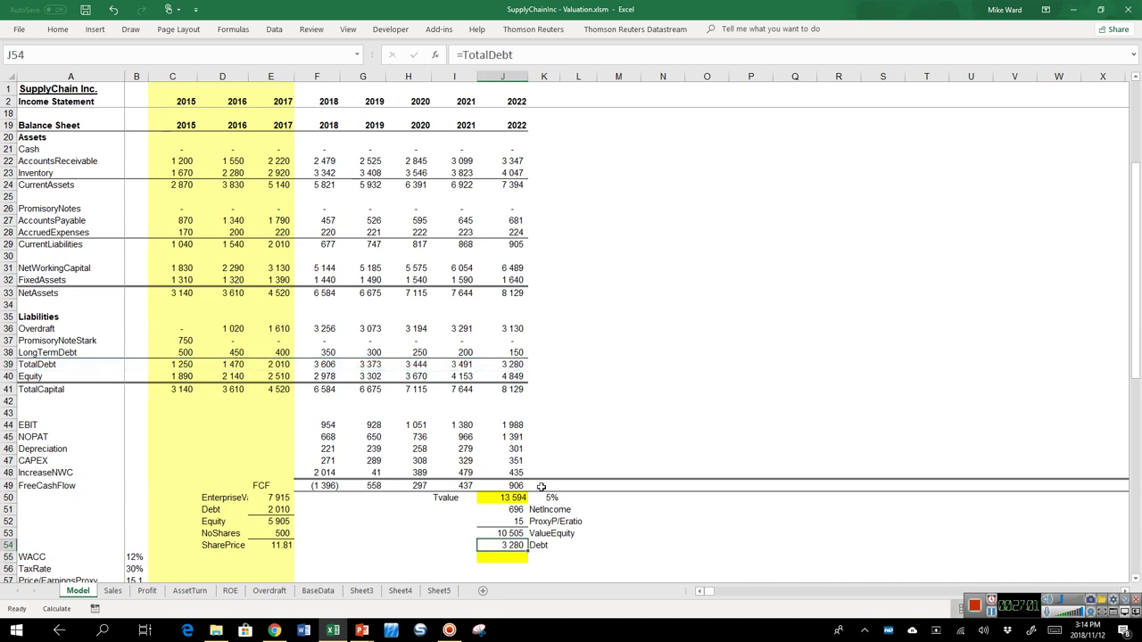
# Calculate the alternative terminal value in J55 by adding equity value and debt with =J53+J54
pyautogui.click(502, 559)
pyautogui.write('=')
pyautogui.press('Up')
pyautogui.press('Up')
pyautogui.write('+')
pyautogui.press('Up')
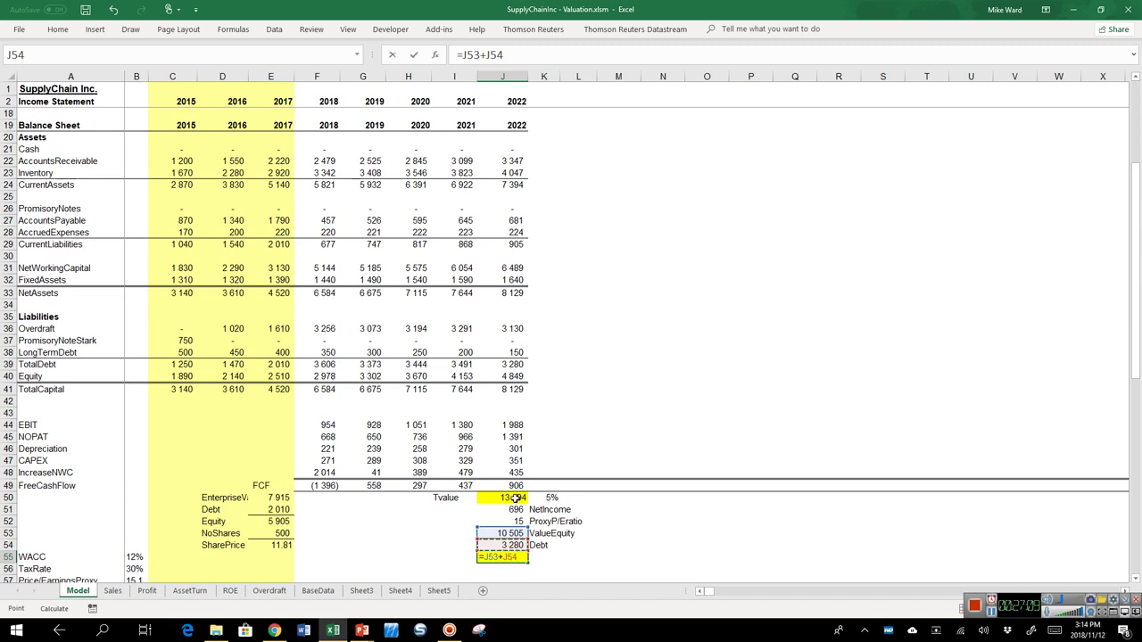
pyautogui.press('Return')
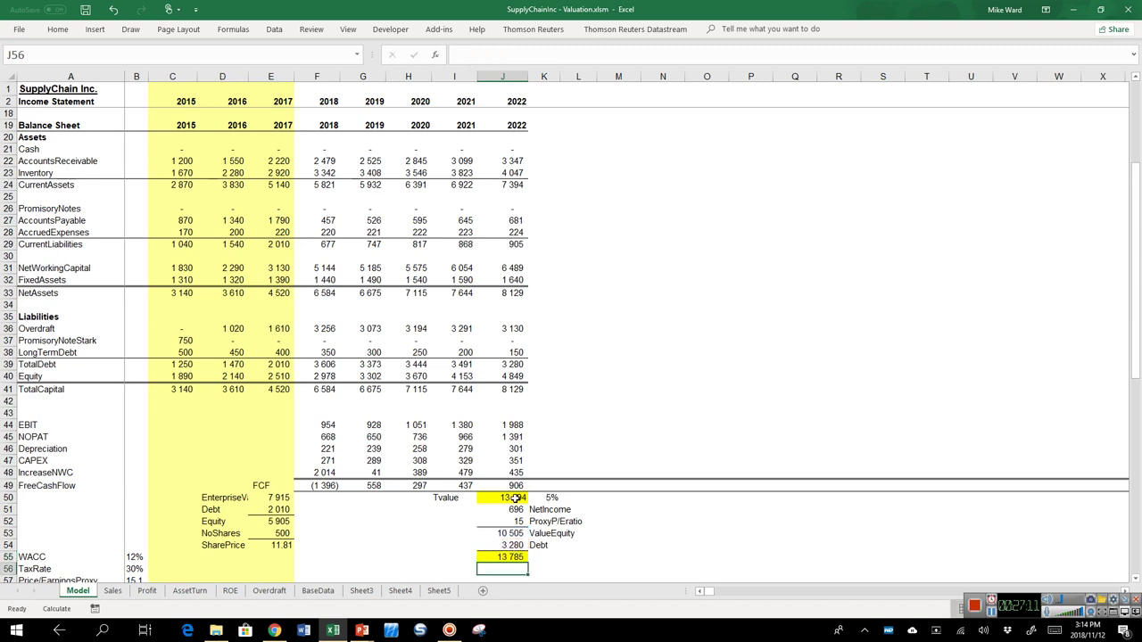
# Set the TerminalGrowthRate in K50 to 4%
pyautogui.press('Up')
pyautogui.press('Up')
pyautogui.press('Up')
pyautogui.press('Up')
pyautogui.press('Up')
pyautogui.press('Up')
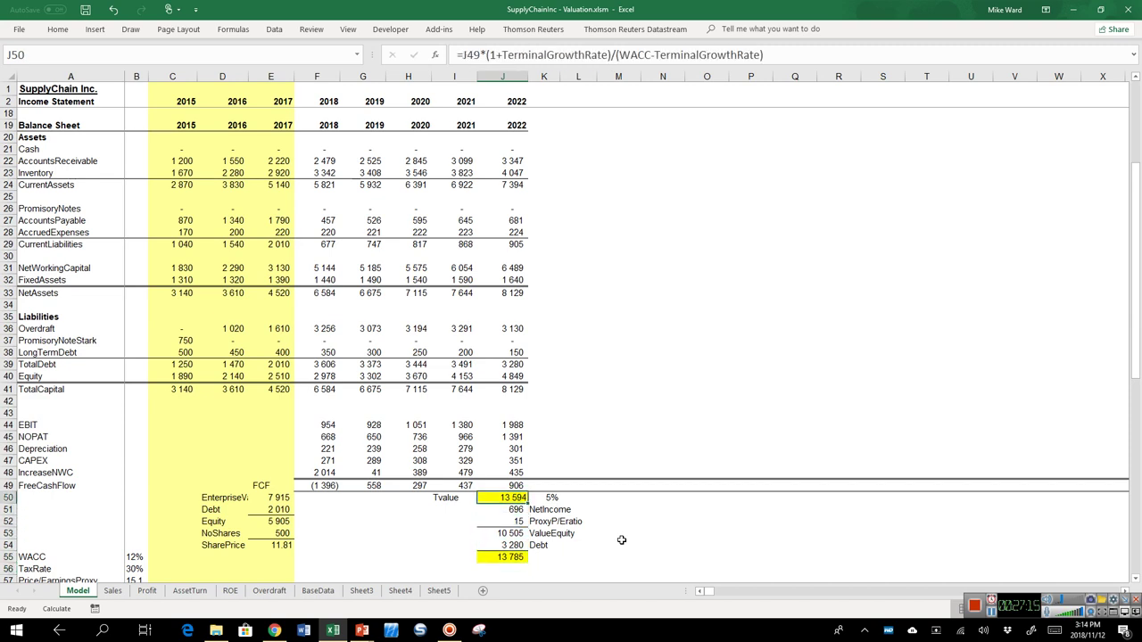
pyautogui.press('Right')
pyautogui.write('4')
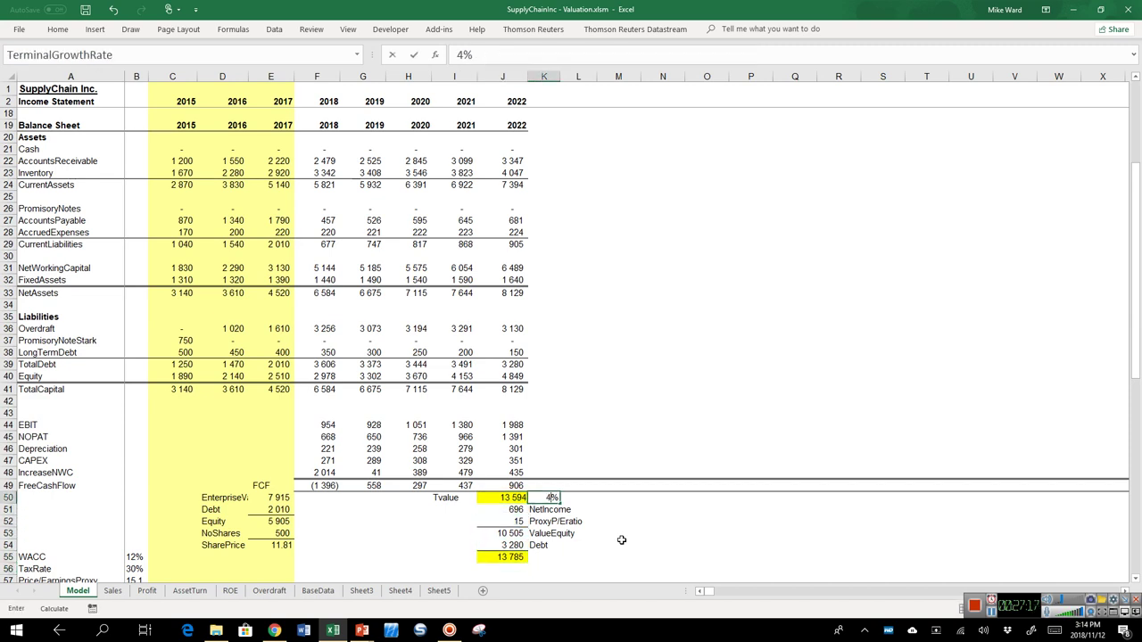
pyautogui.press('Return')
# Check the effect of the changed growth rate on Tvalue in J50 and on the SharePrice in E54
pyautogui.press('Up')
pyautogui.press('Left')
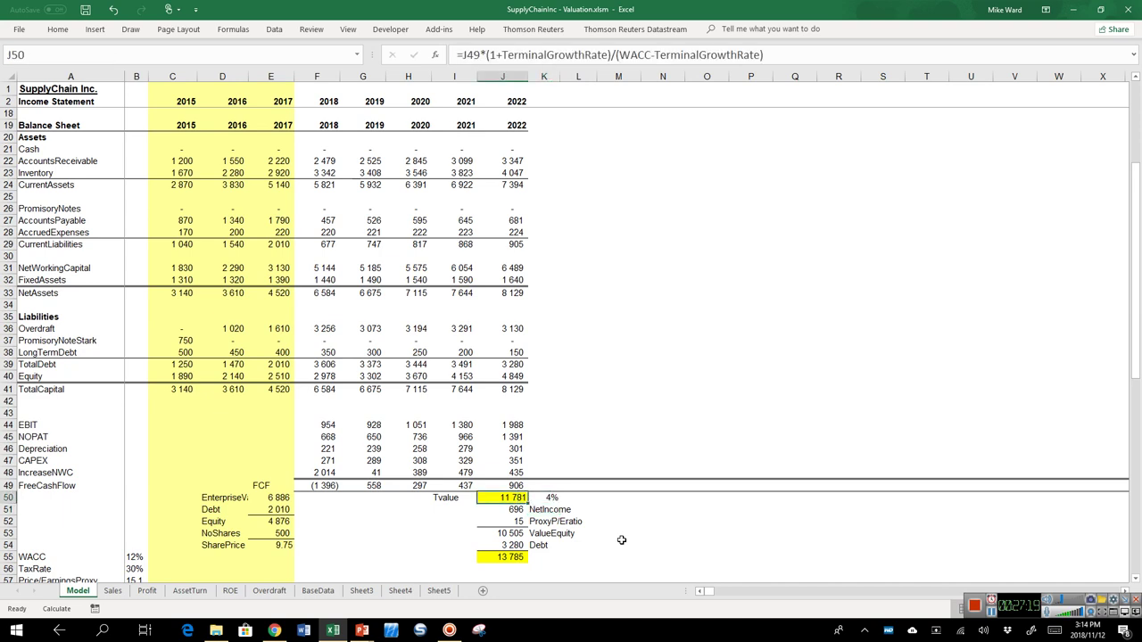
pyautogui.press('Left')
pyautogui.press('Left')
pyautogui.press('Left')
pyautogui.press('Left')
pyautogui.press('Left')
pyautogui.press('Down')
pyautogui.press('Down')
pyautogui.press('Down')
pyautogui.press('Down')
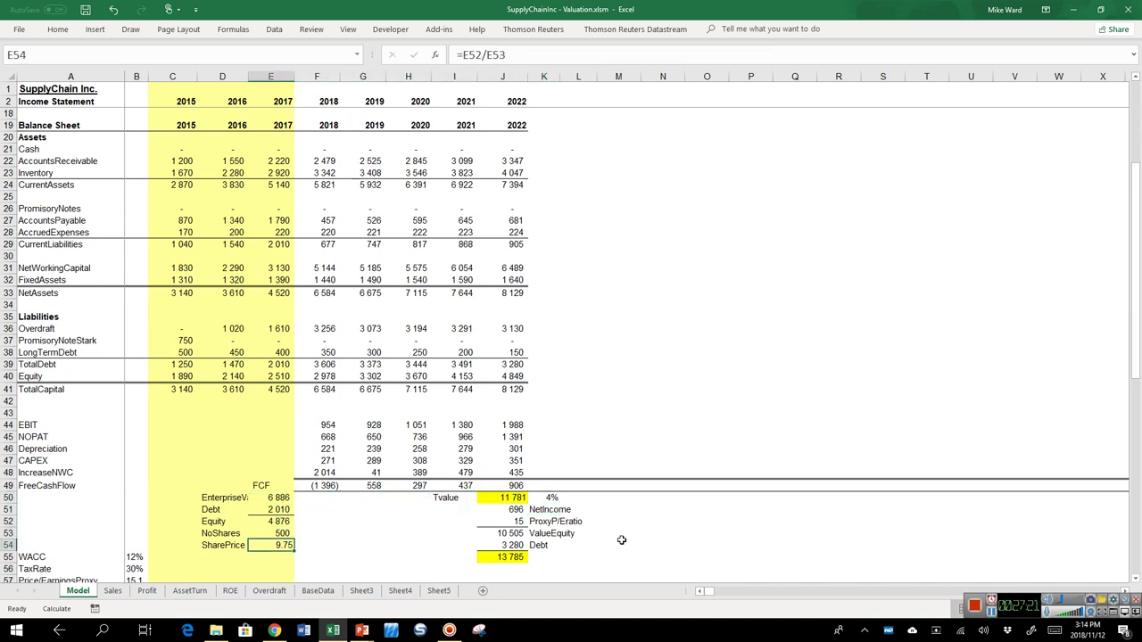
# Restore the TerminalGrowthRate in K50 to 5%
pyautogui.press('Right')
pyautogui.press('Right')
pyautogui.press('Right')
pyautogui.press('Right')
pyautogui.press('Right')
pyautogui.press('Up')
pyautogui.press('Up')
pyautogui.press('Up')
pyautogui.press('Up')
pyautogui.press('Right')
pyautogui.write('5')
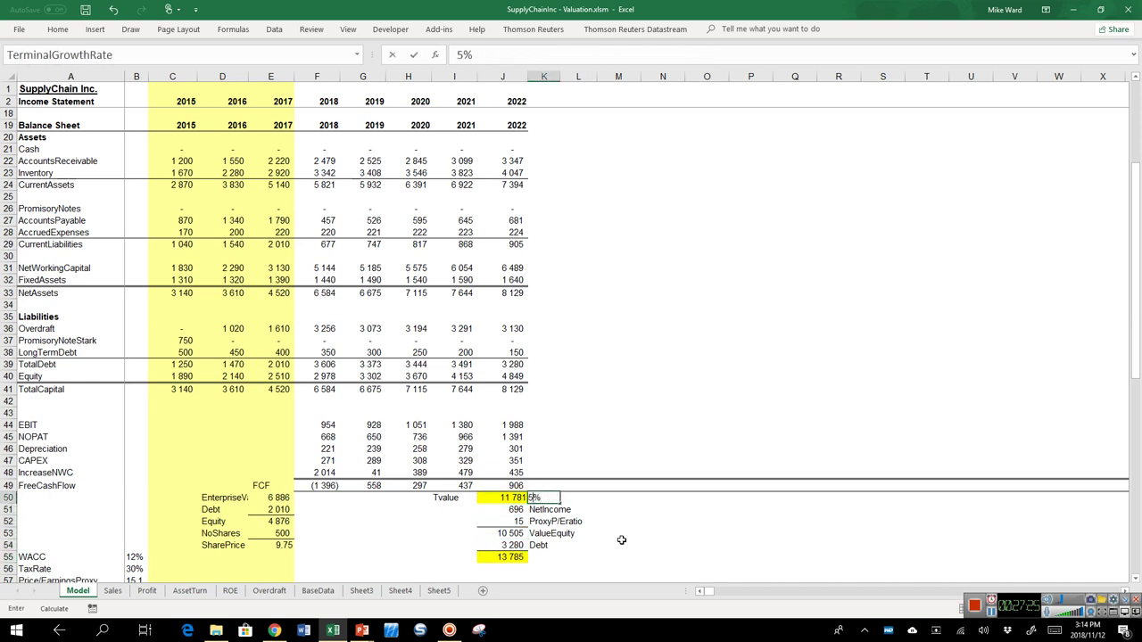
pyautogui.press('Return')
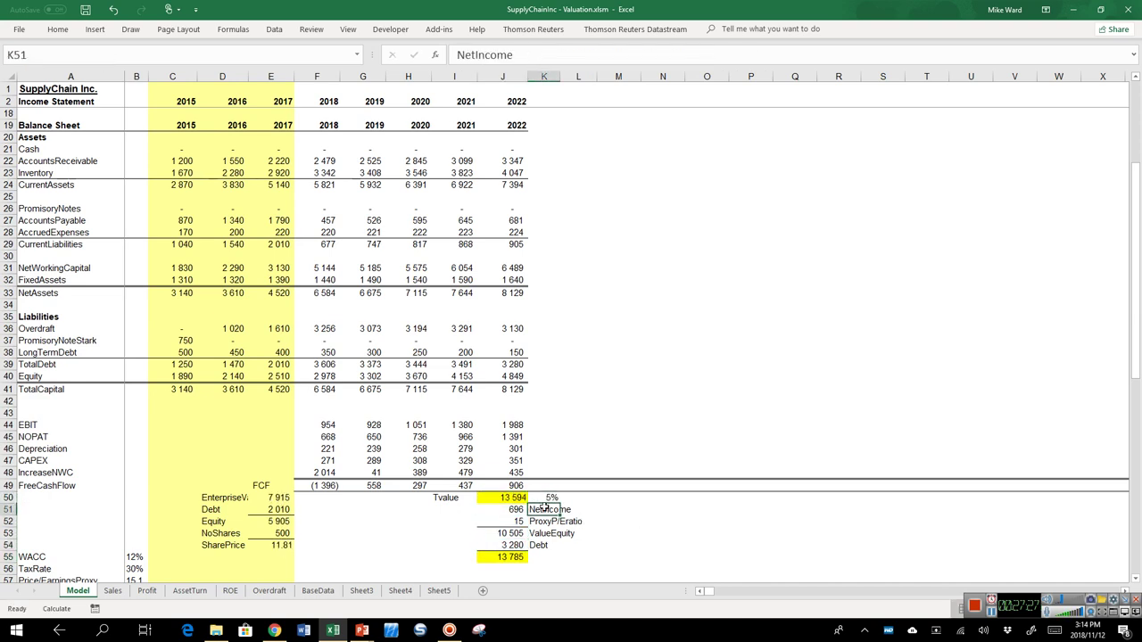